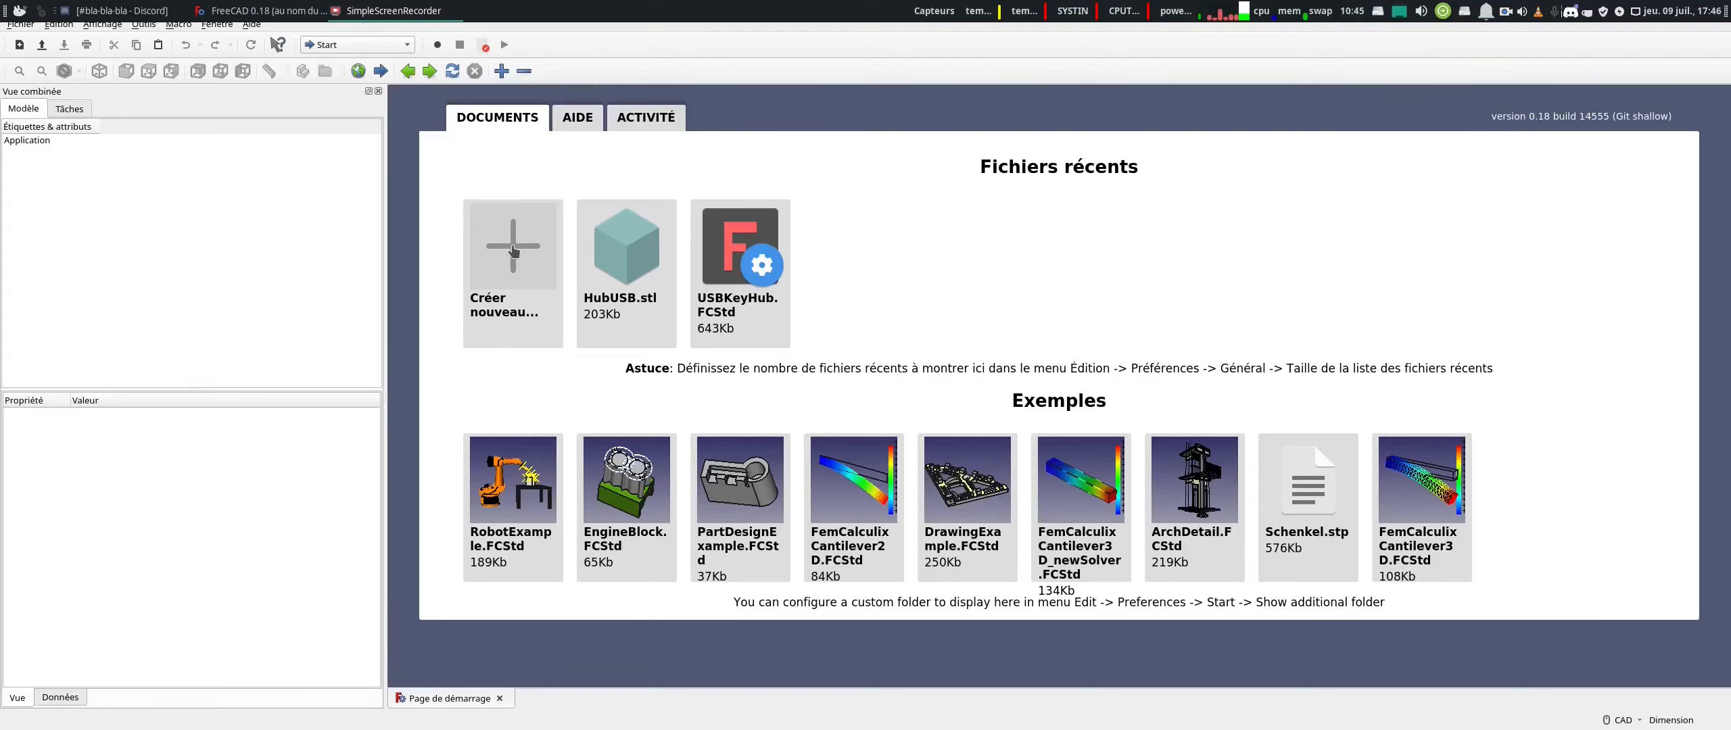
Create a new document and choose the Projects/CAD folder as its save location
left_click(513, 250)
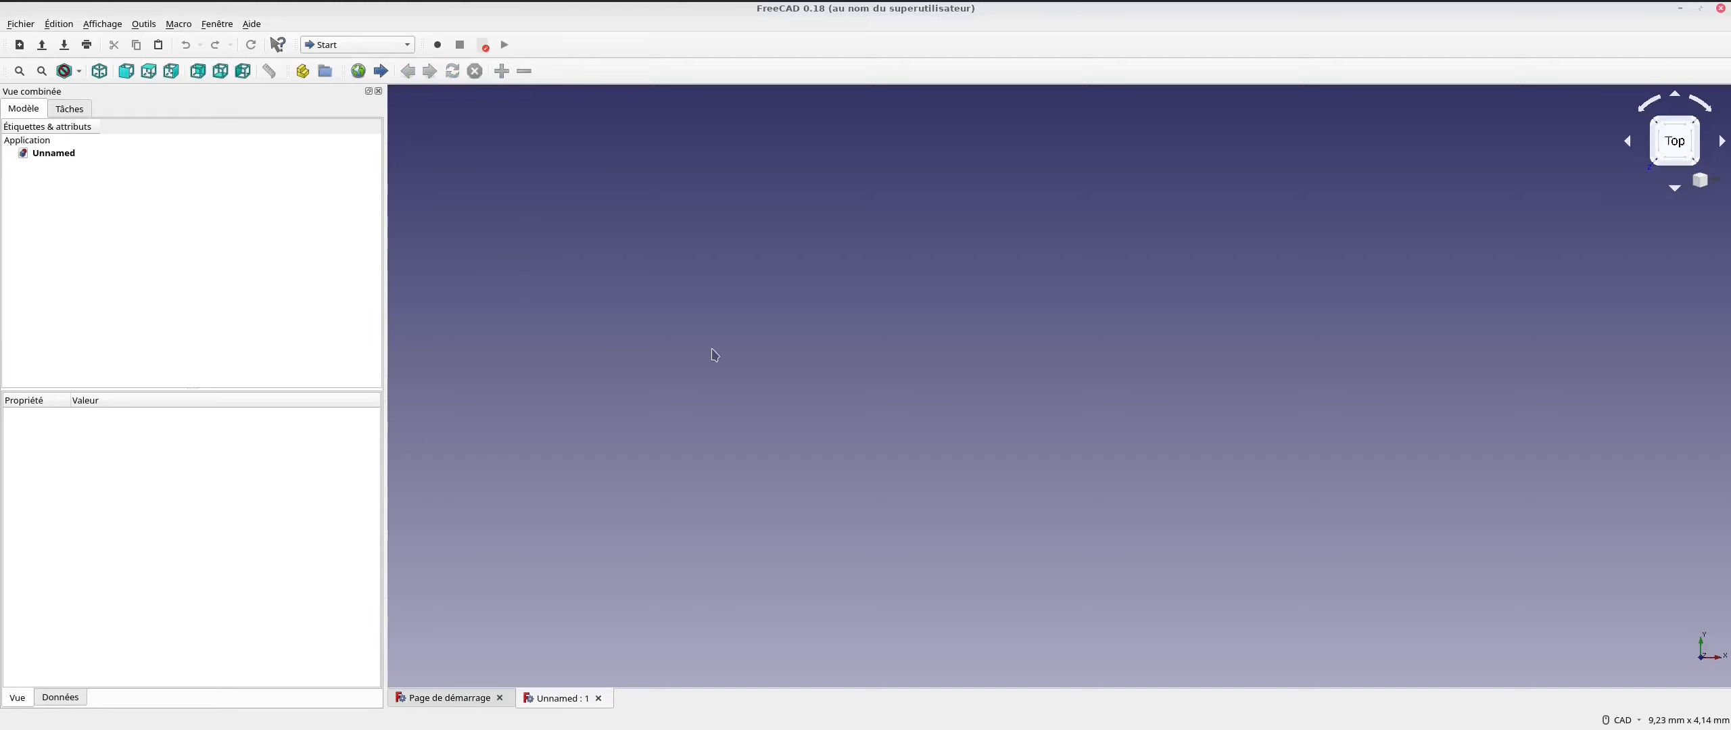
left_click(63, 45)
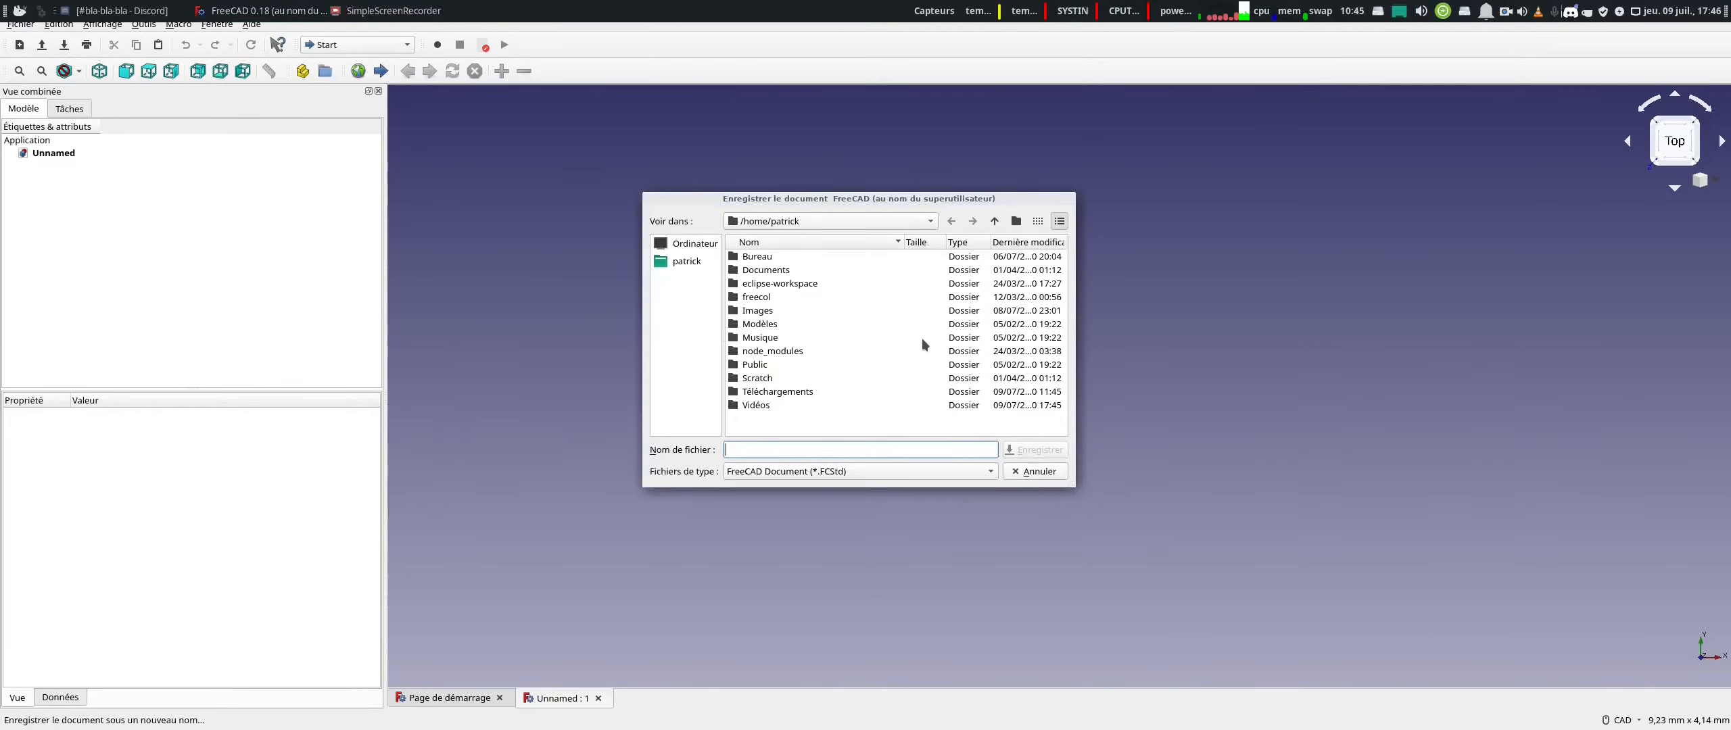
left_click(699, 262)
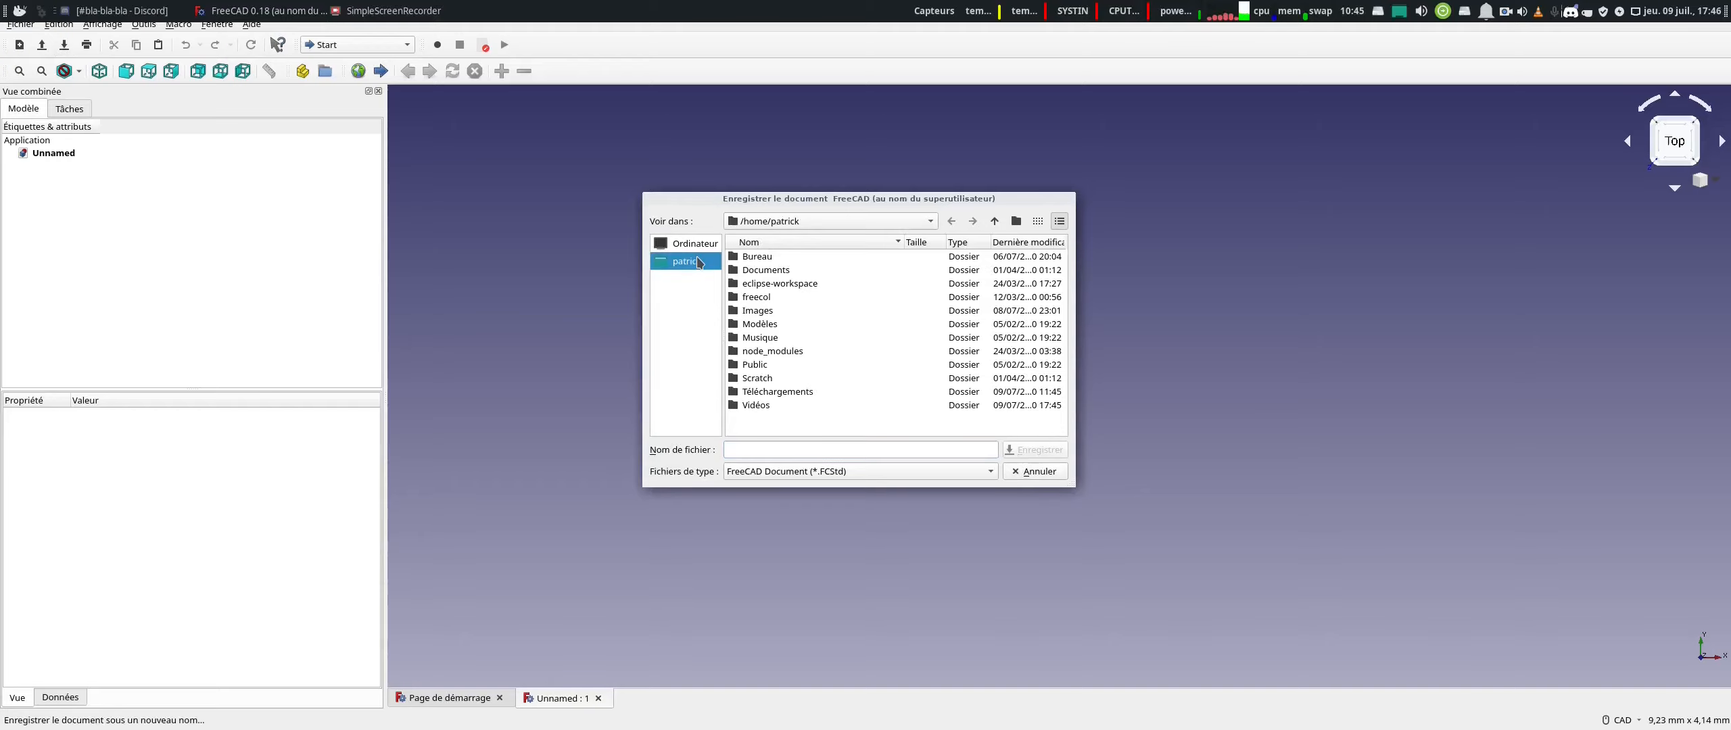
double_click(764, 392)
Save the document as USBKeyHub2.FCStd, basing the name on the existing USBKeyHub.FCStd file
left_click(789, 450)
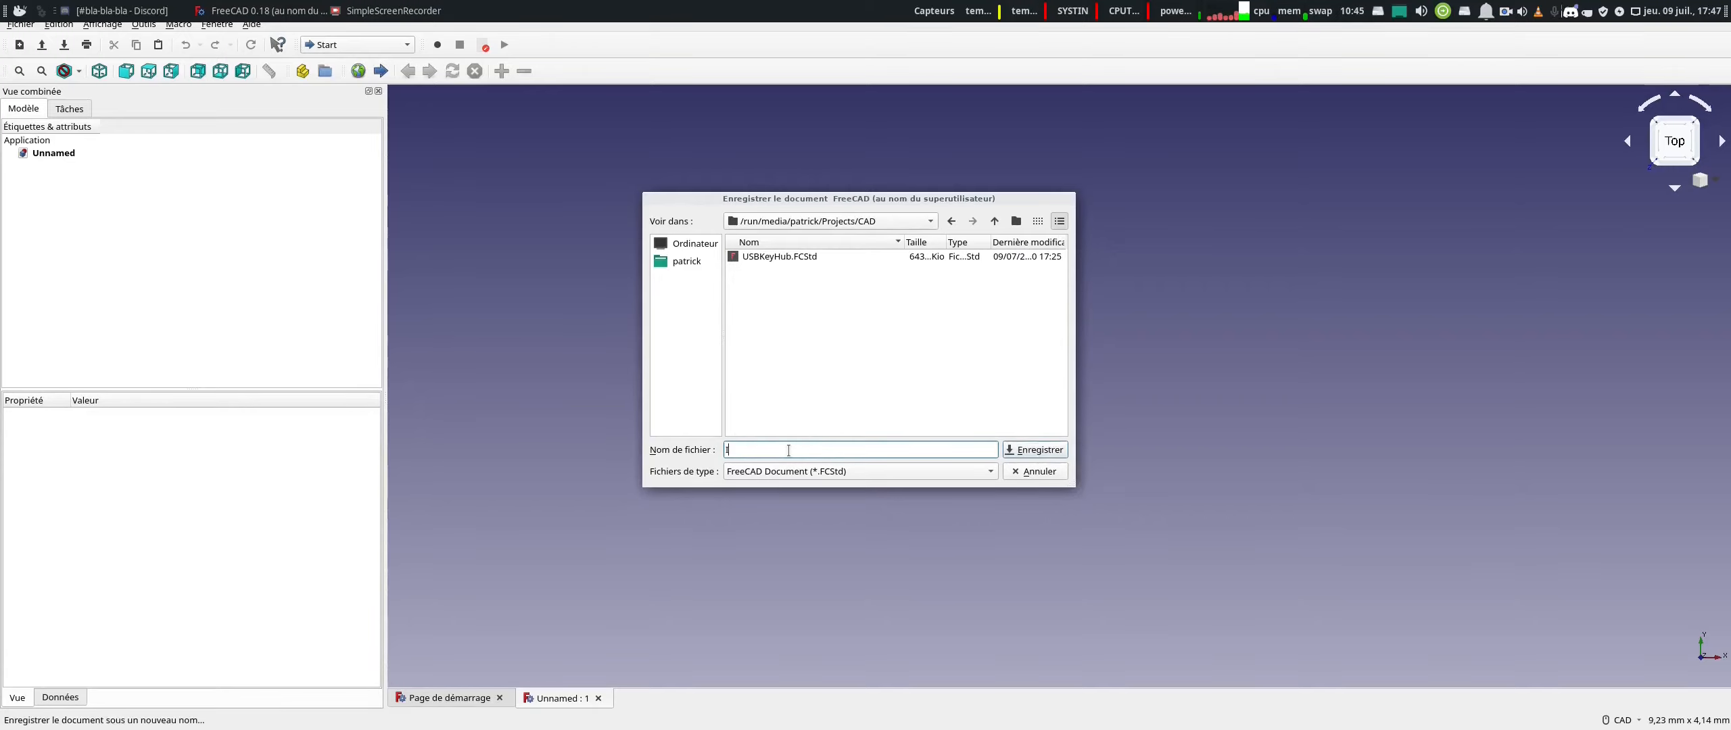
type("U")
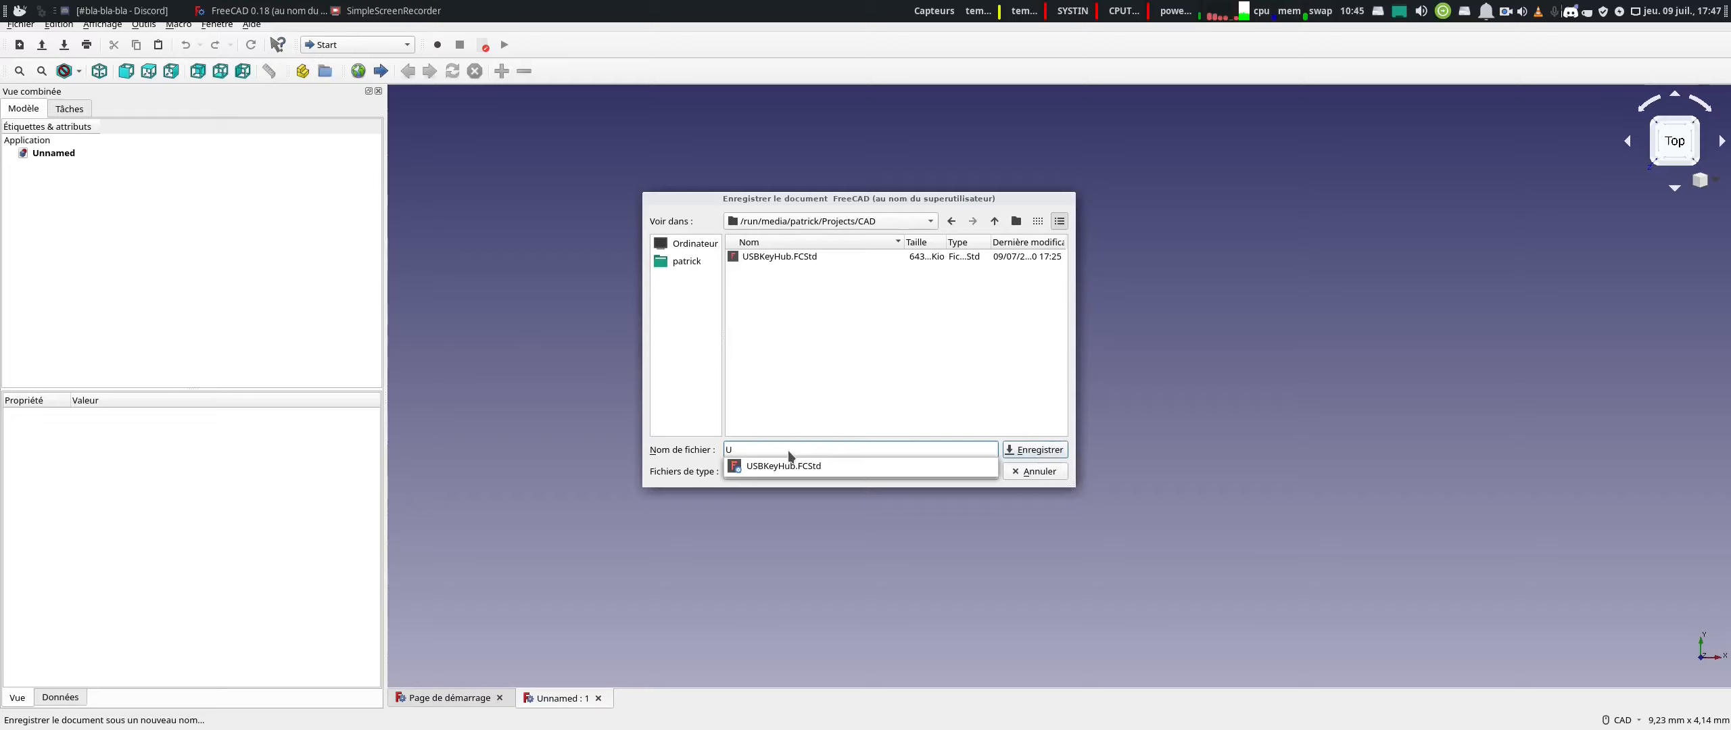
key("Down")
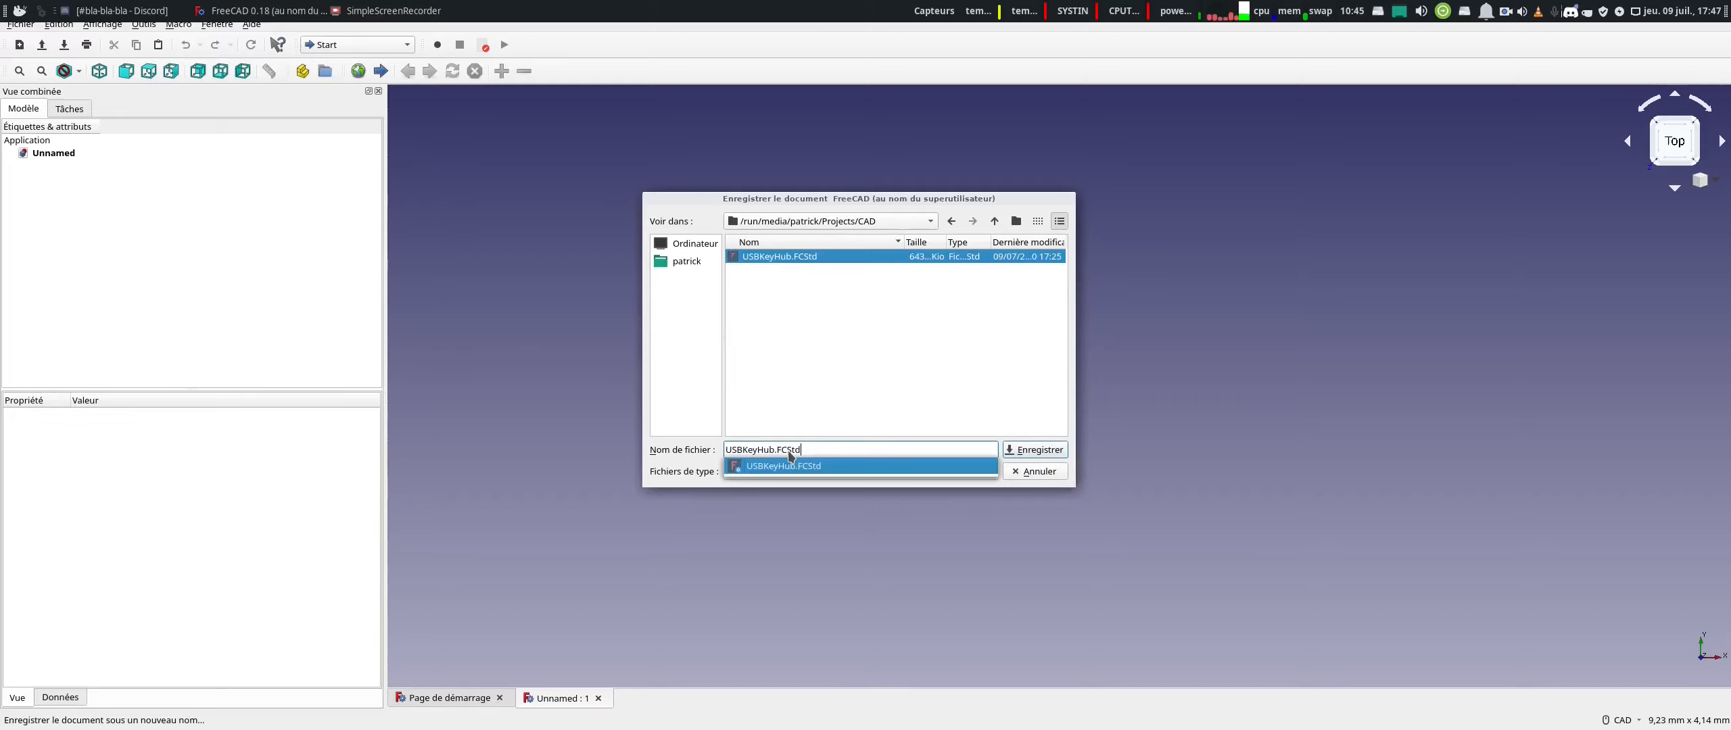
key("Left")
key("Left")
key("Left")
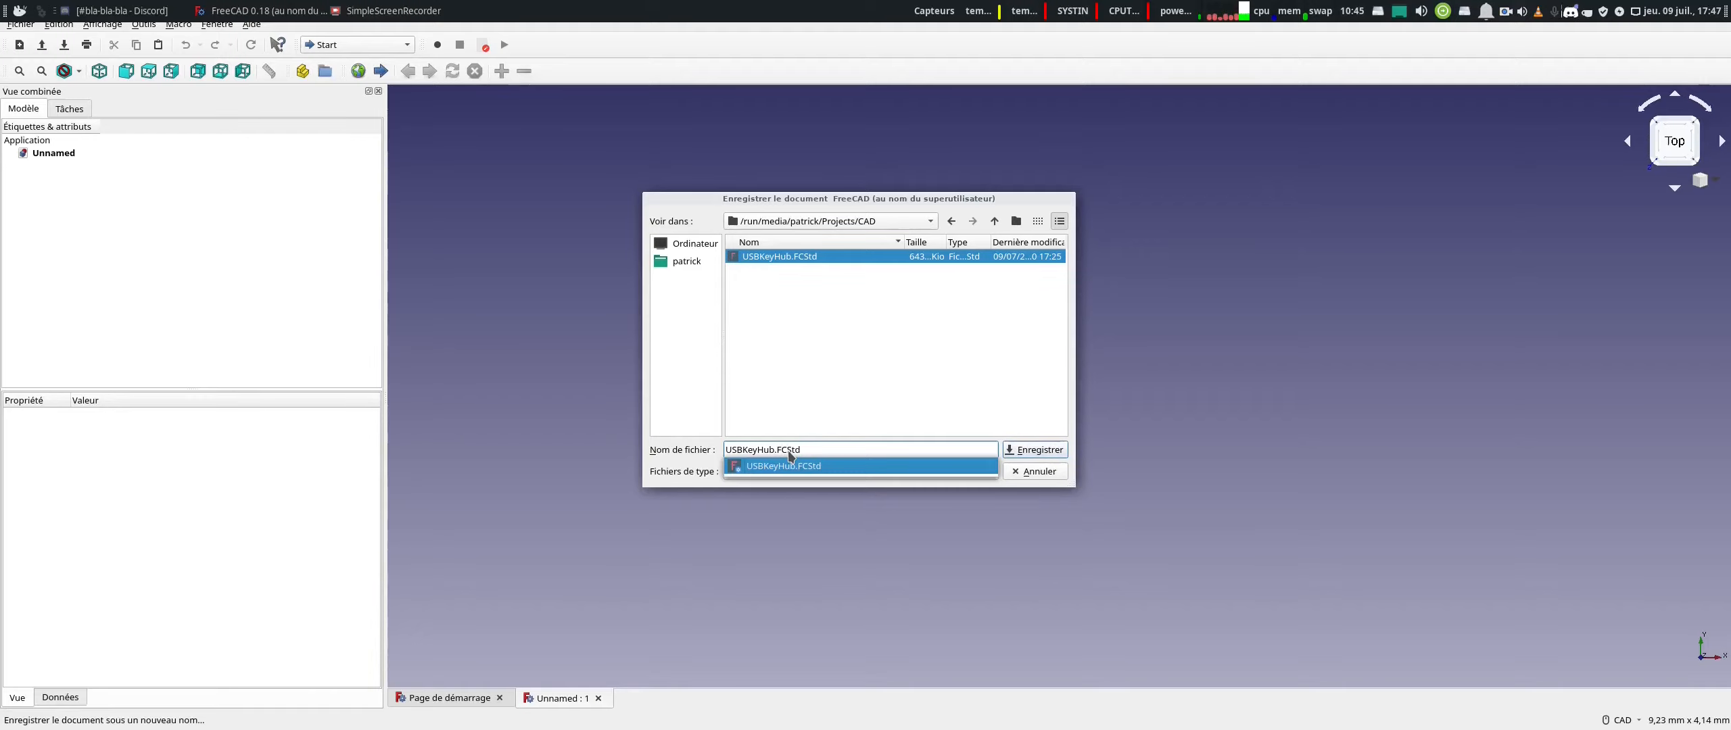
type("2")
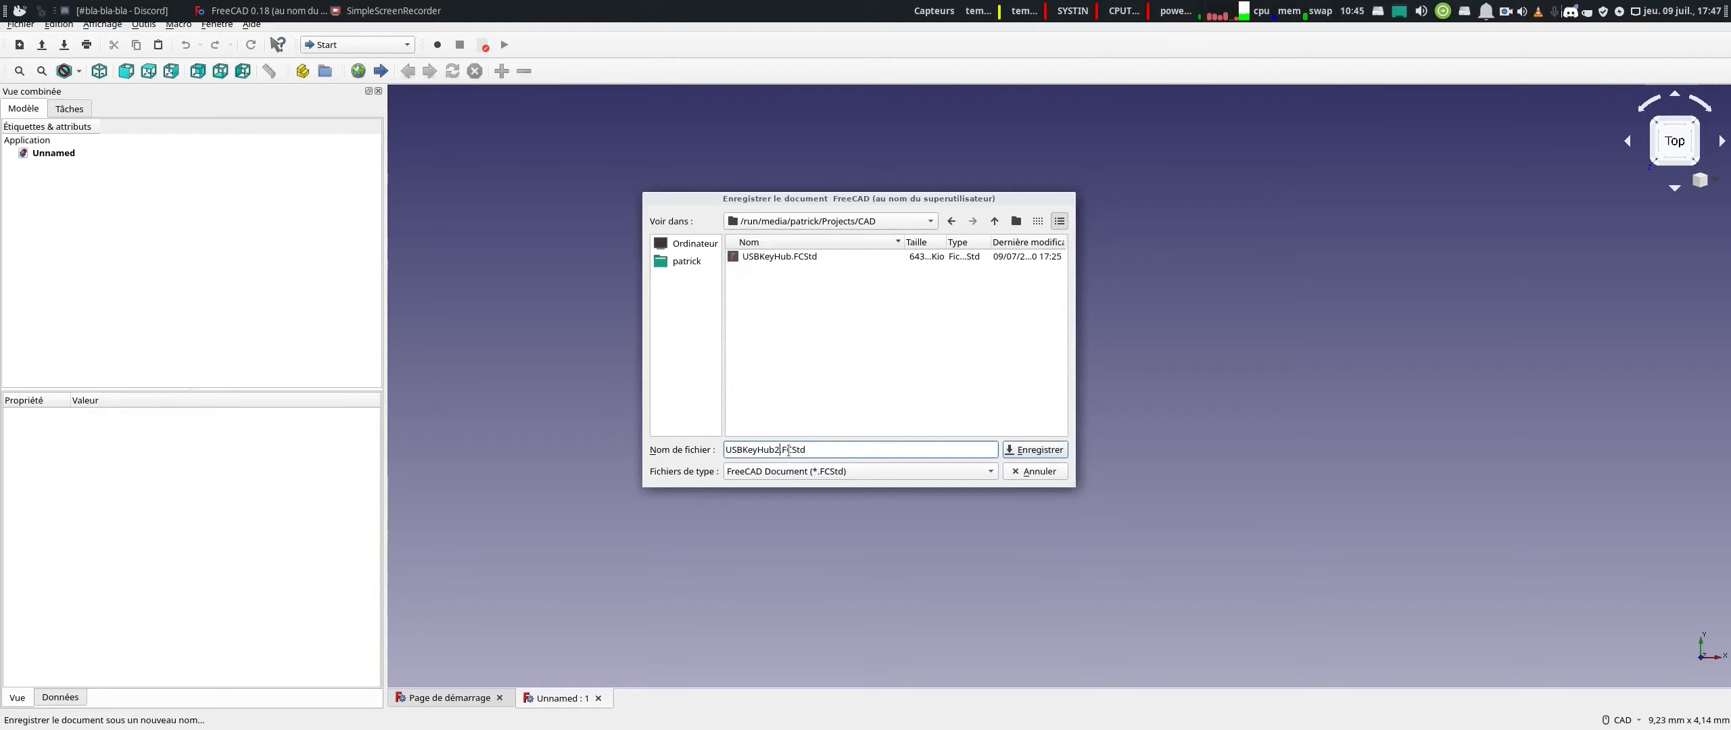
left_click(1037, 449)
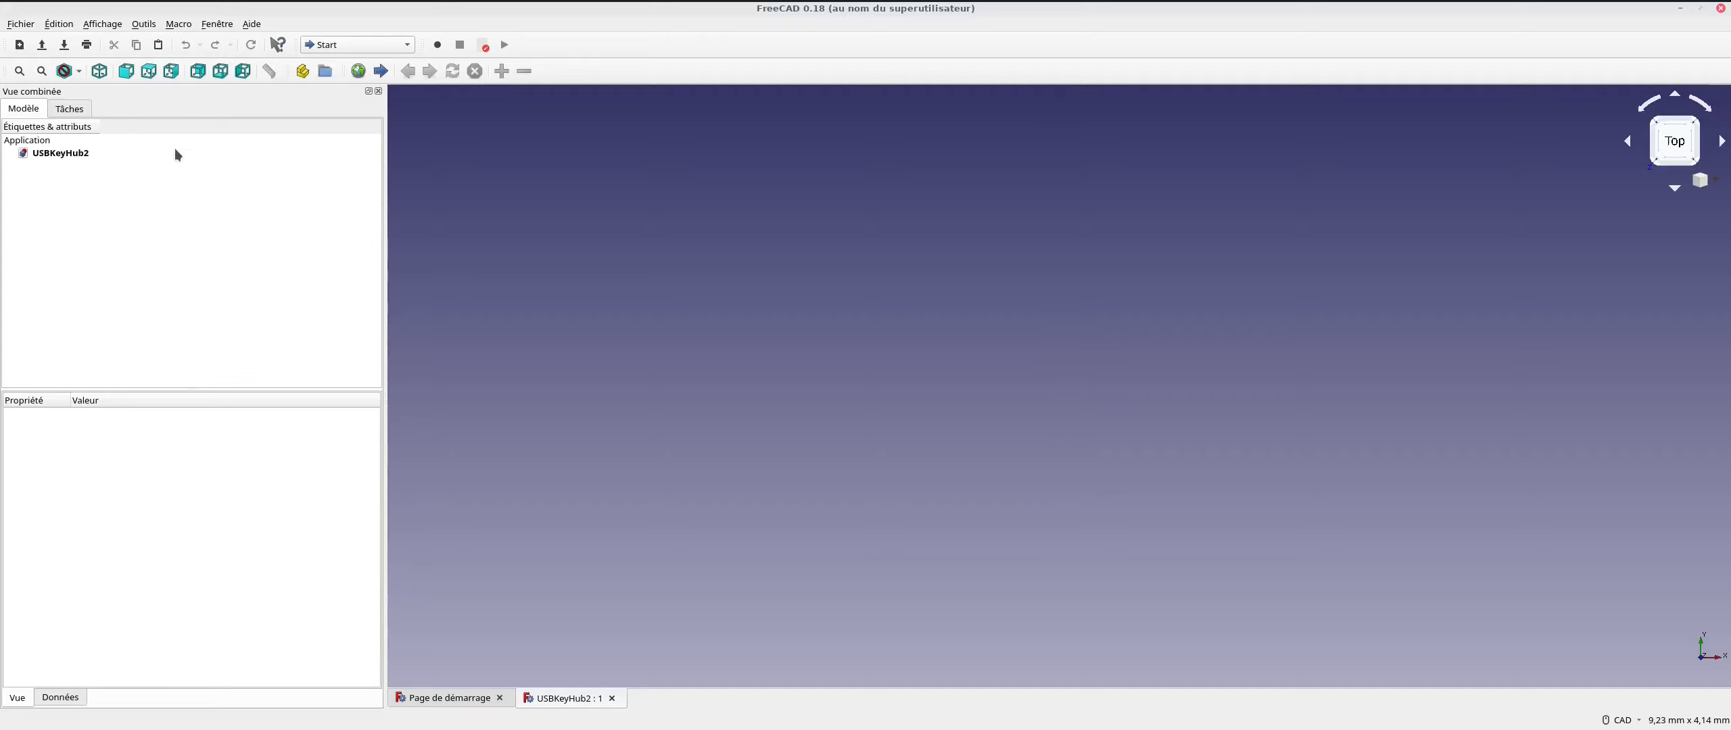
Add a new part to the USBKeyHub2 document and select it in the model tree
left_click(301, 73)
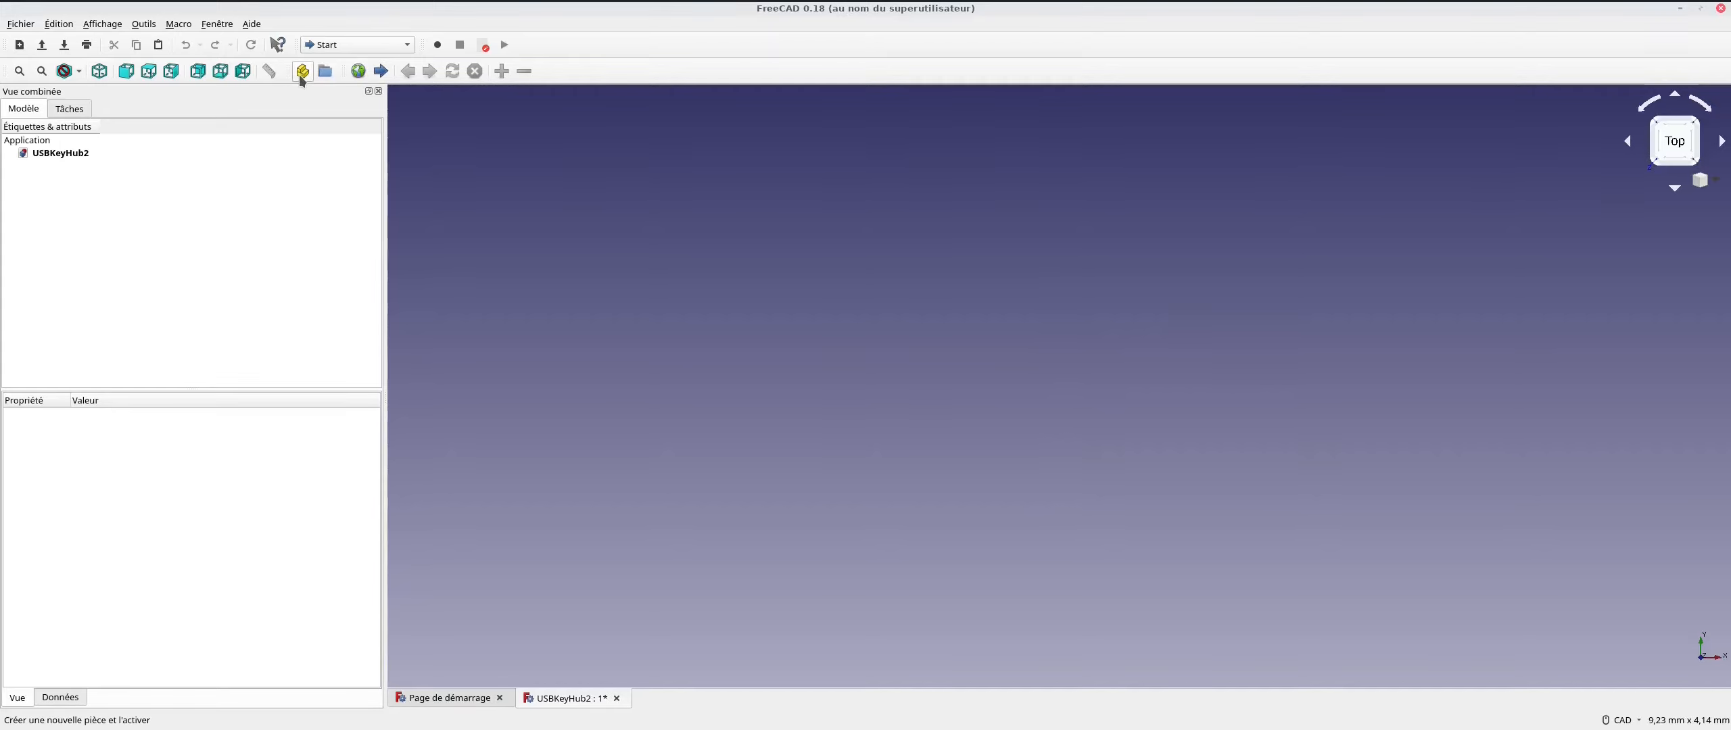
left_click(62, 168)
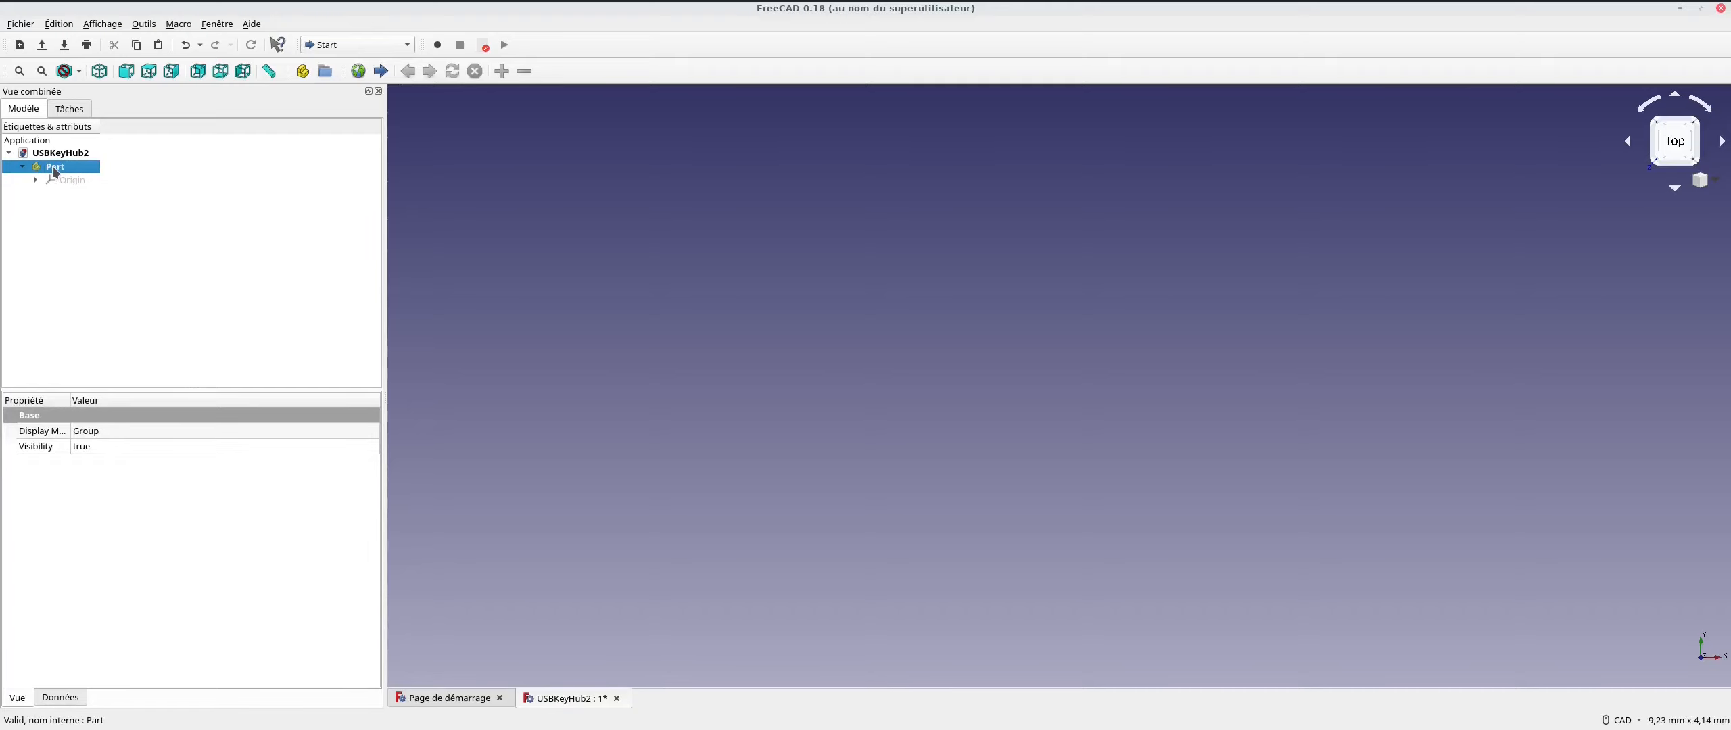
double_click(70, 167)
left_click(35, 179)
left_click(36, 179)
left_click(48, 158)
left_click(48, 165)
Switch to the Part Design workbench and create a sketch on the XY plane of a new body
left_click(376, 45)
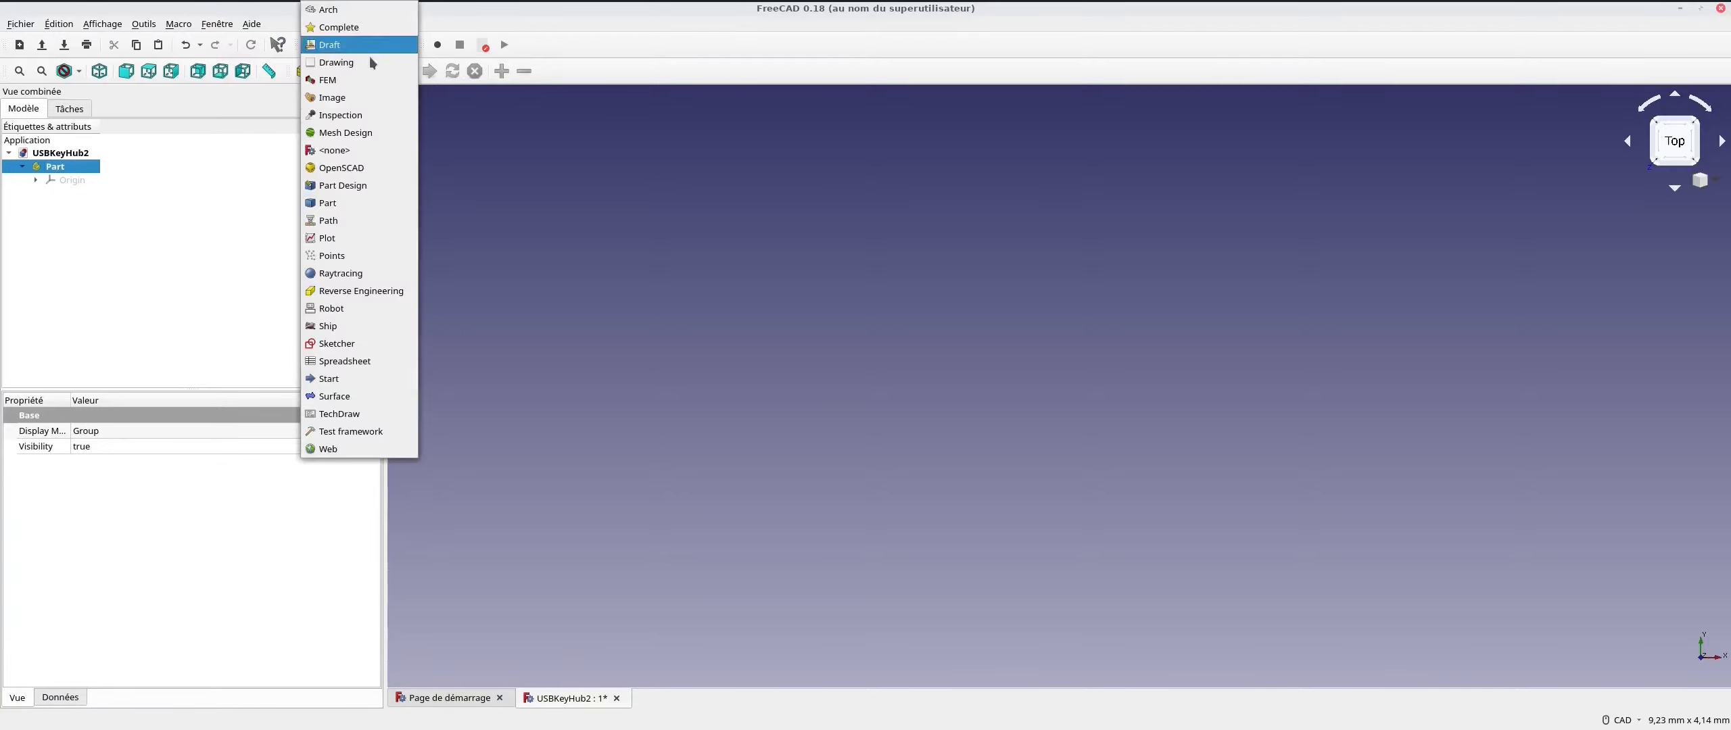
left_click(351, 185)
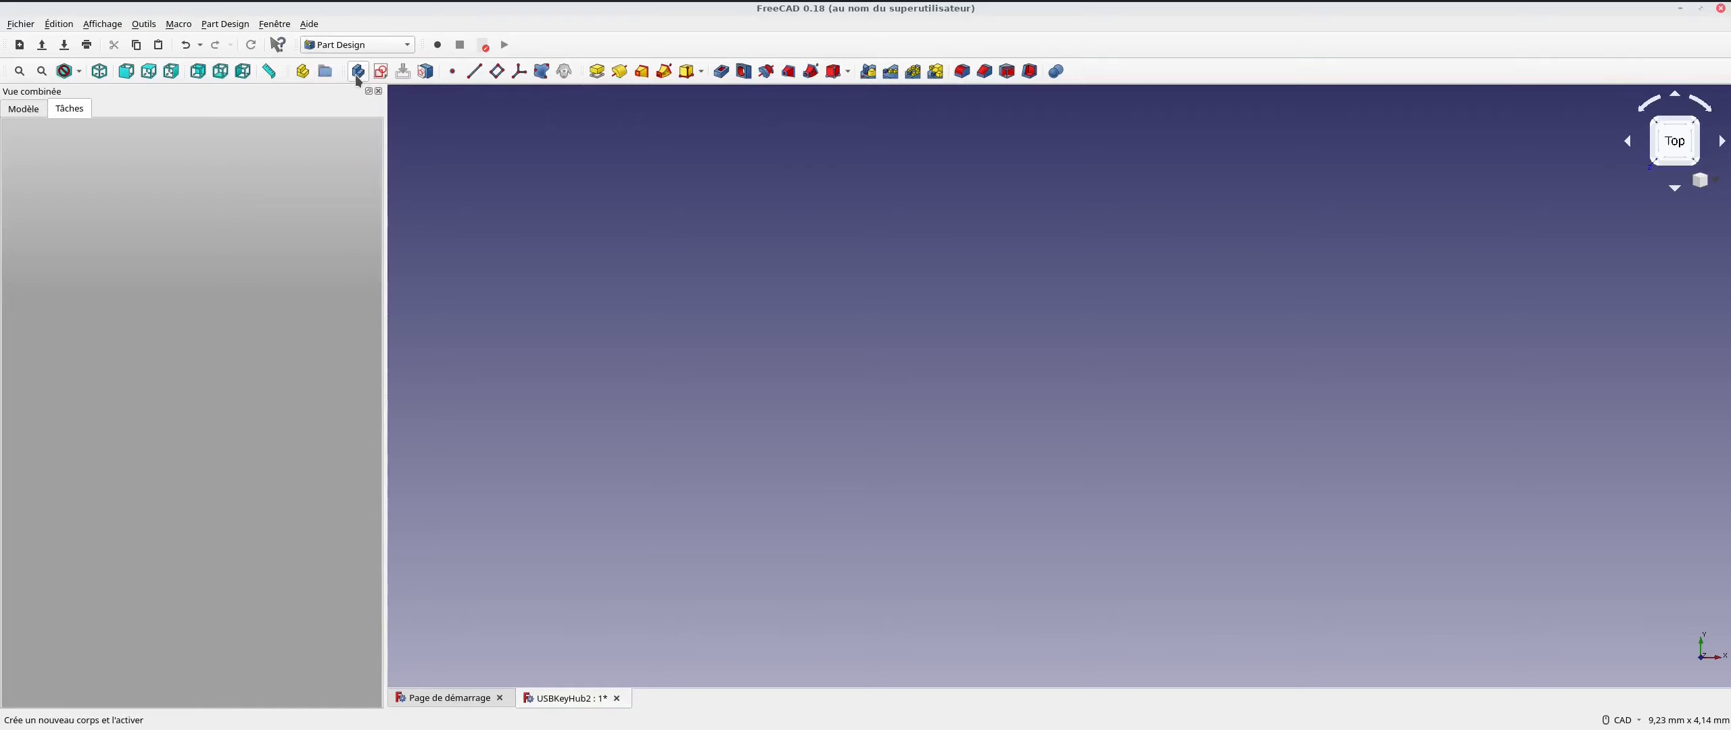
left_click(29, 111)
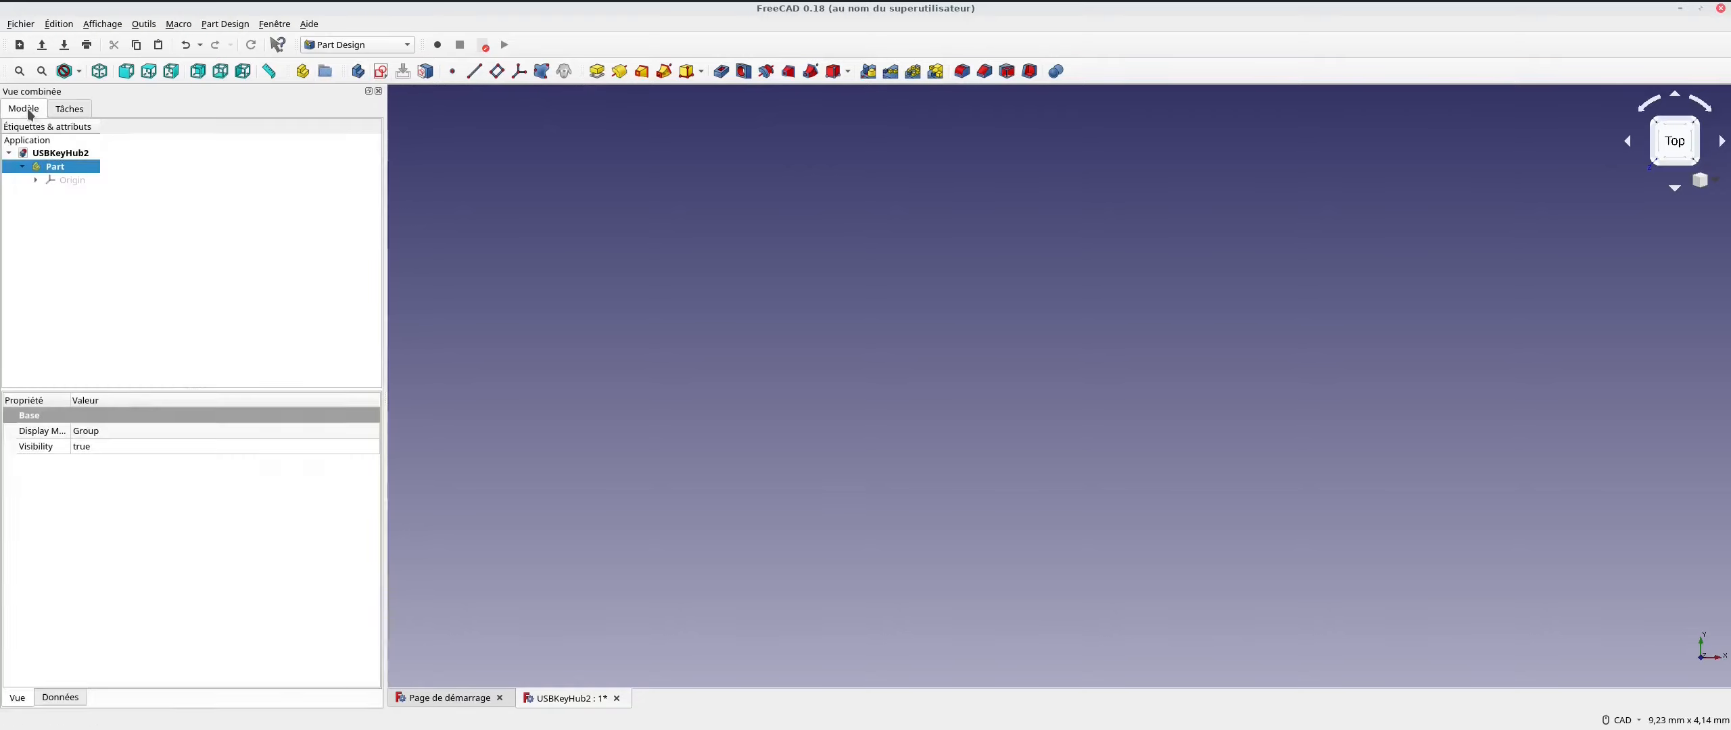
left_click(380, 71)
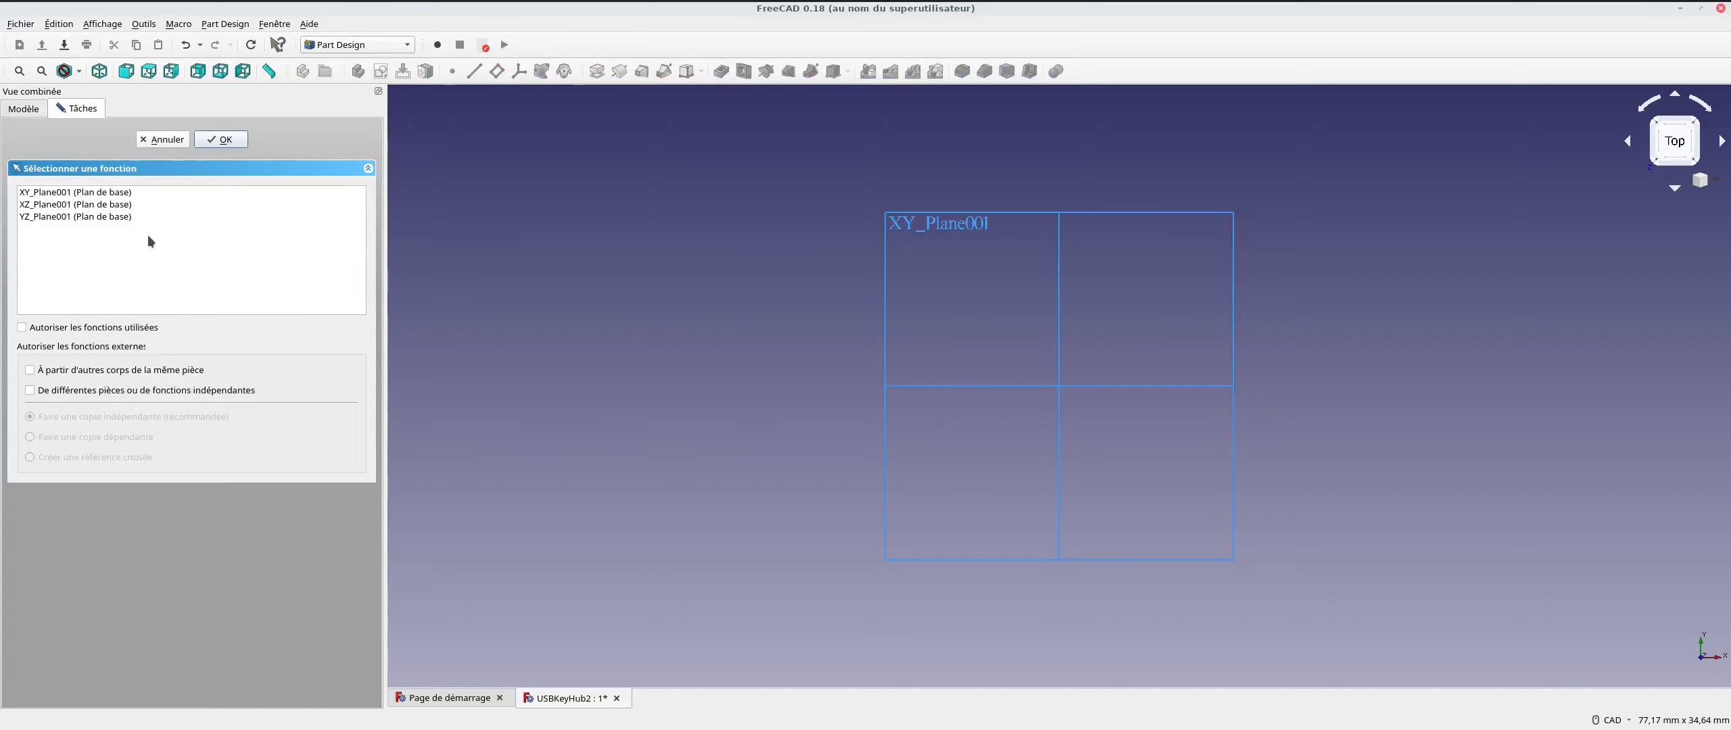
left_click(84, 193)
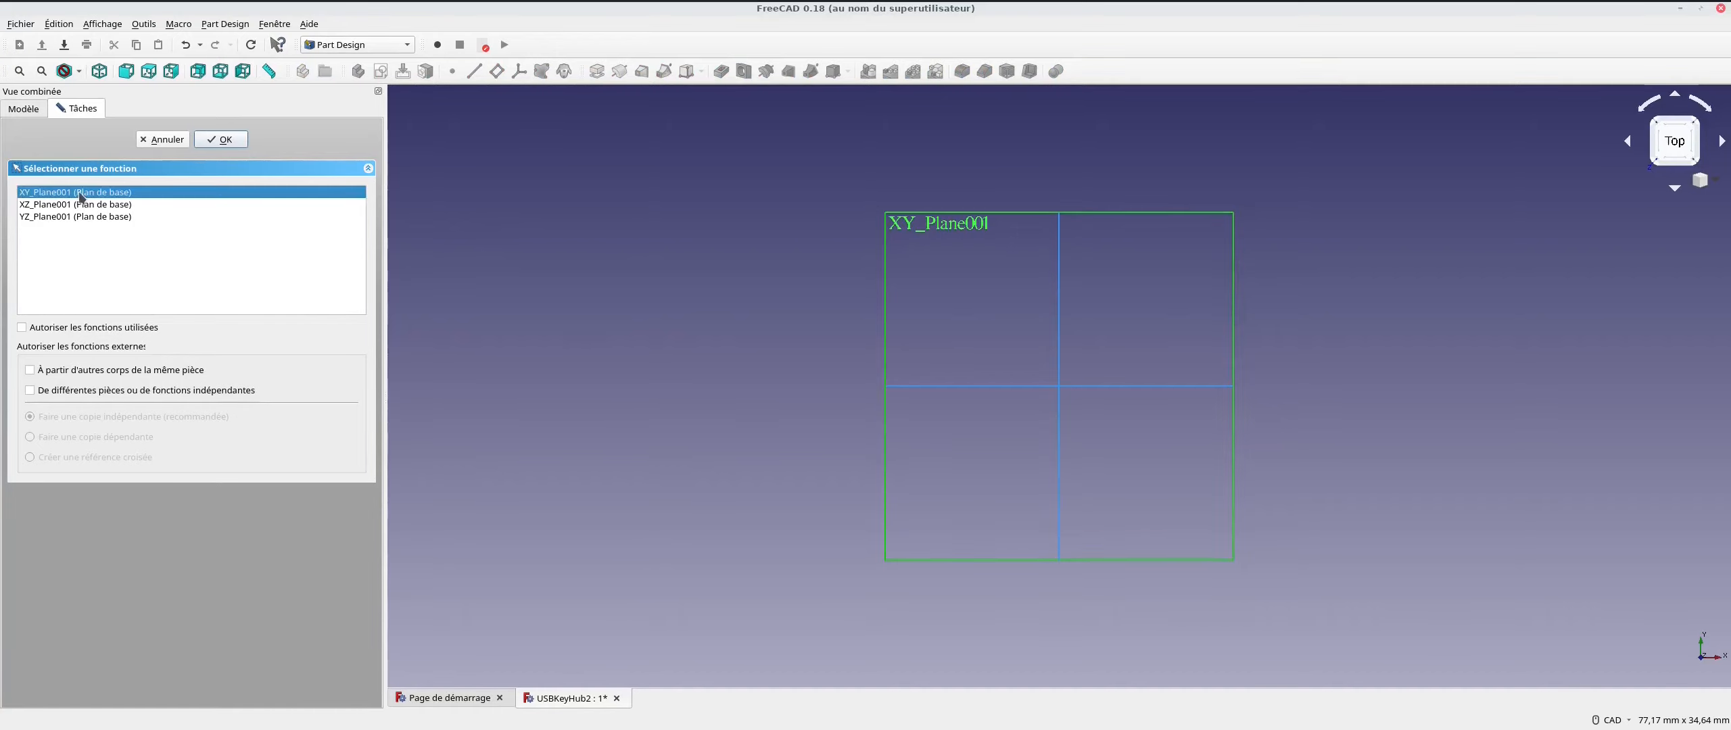
left_click(222, 140)
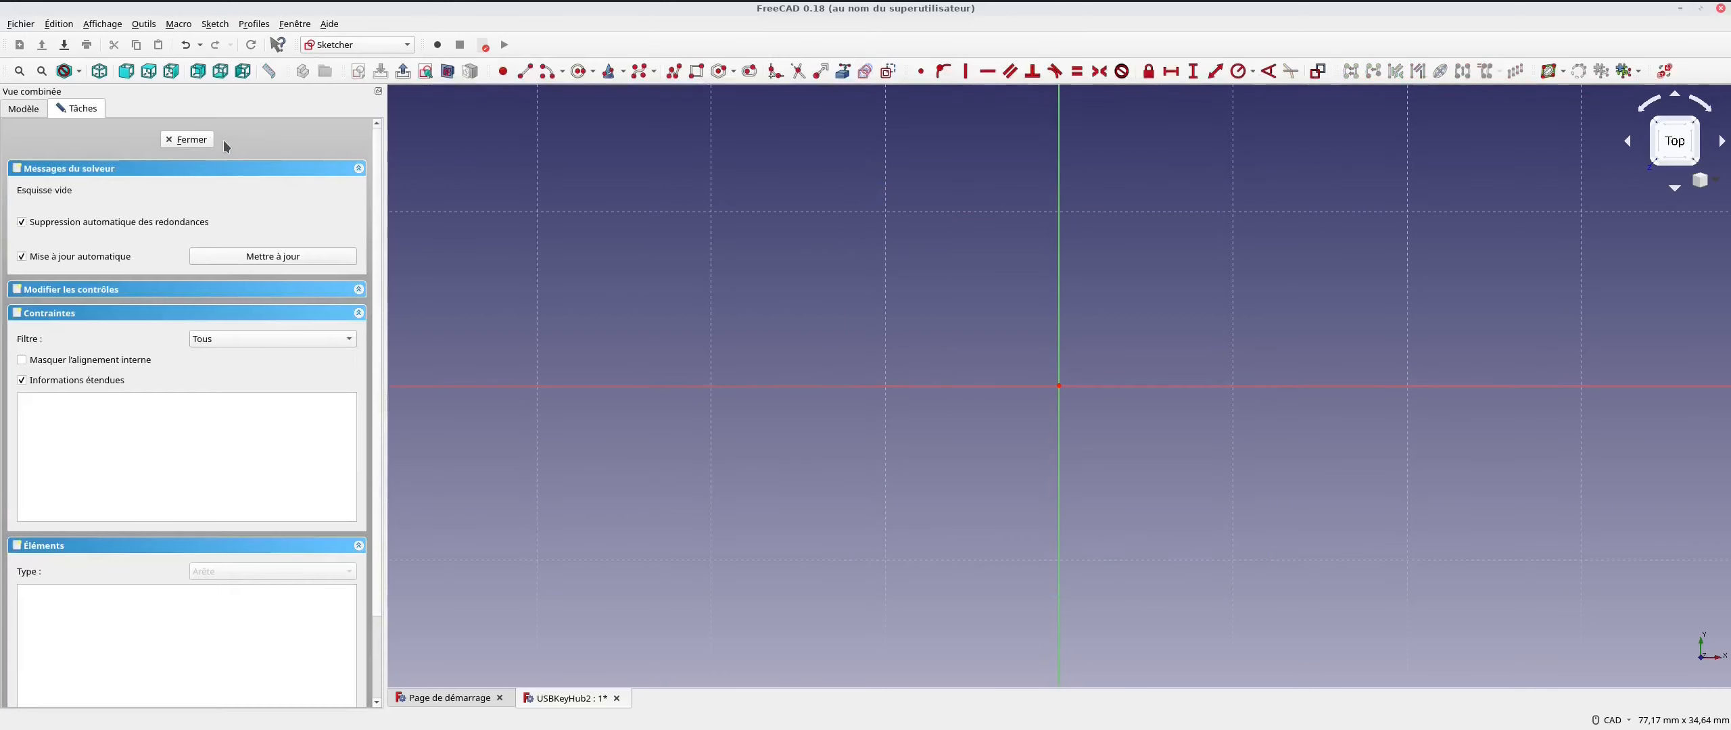
left_click(23, 108)
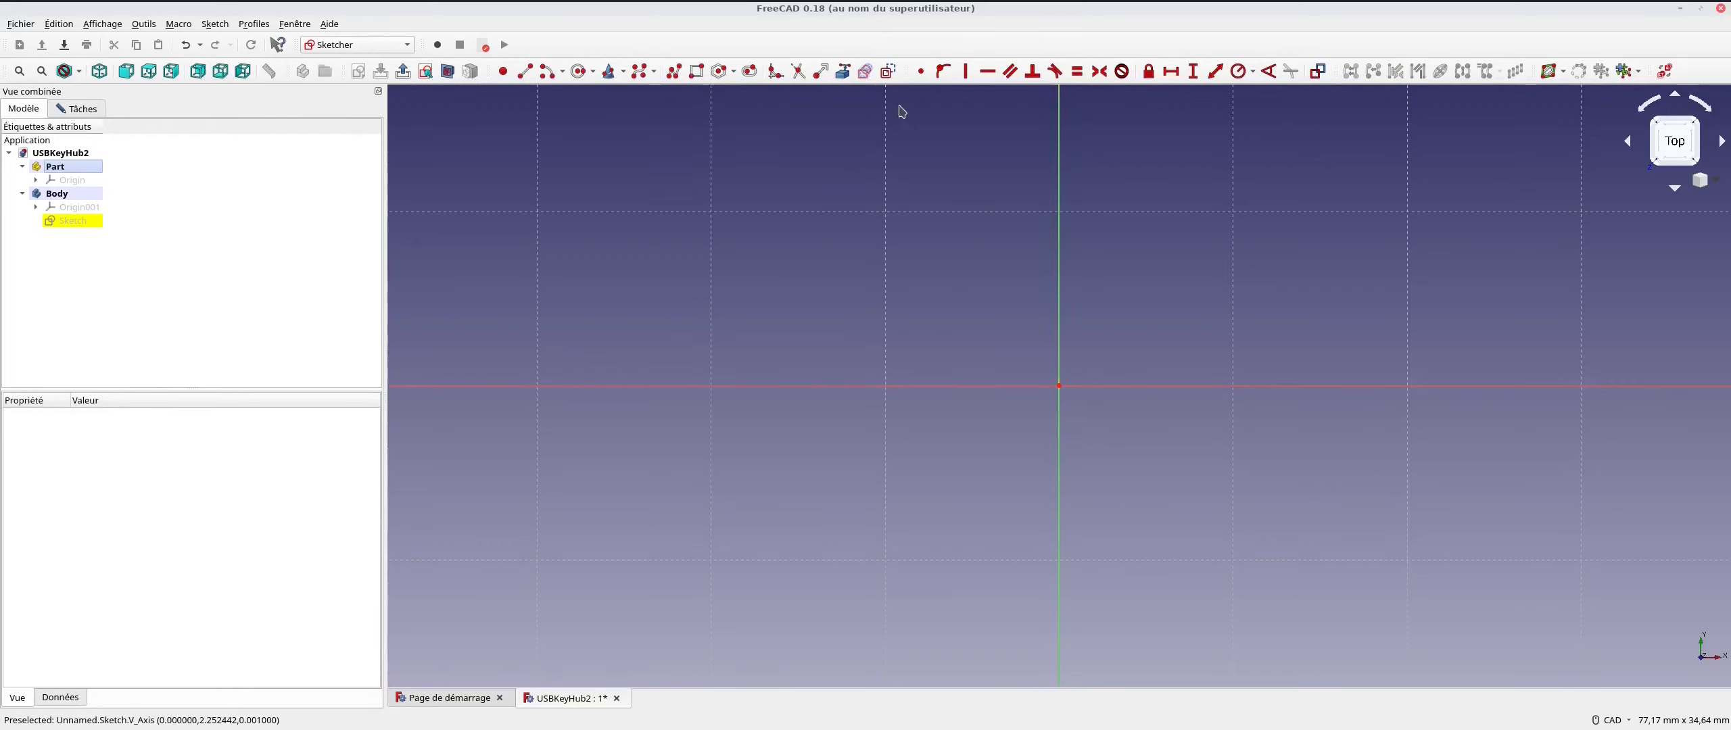
Draw a circle about 14 mm in diameter, centred above and to the left of the sketch origin
left_click(576, 71)
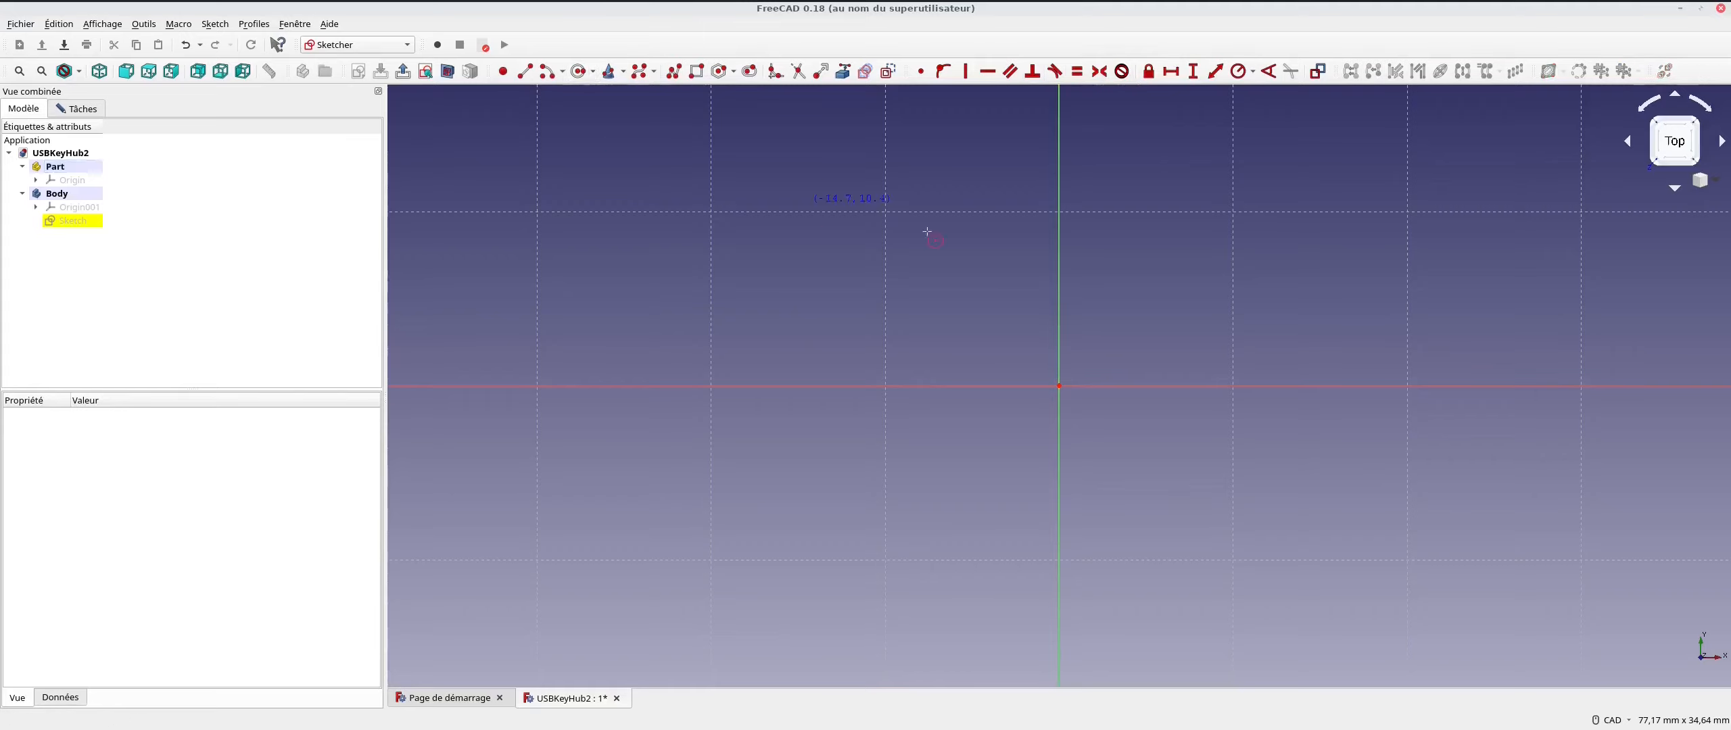
left_click(950, 257)
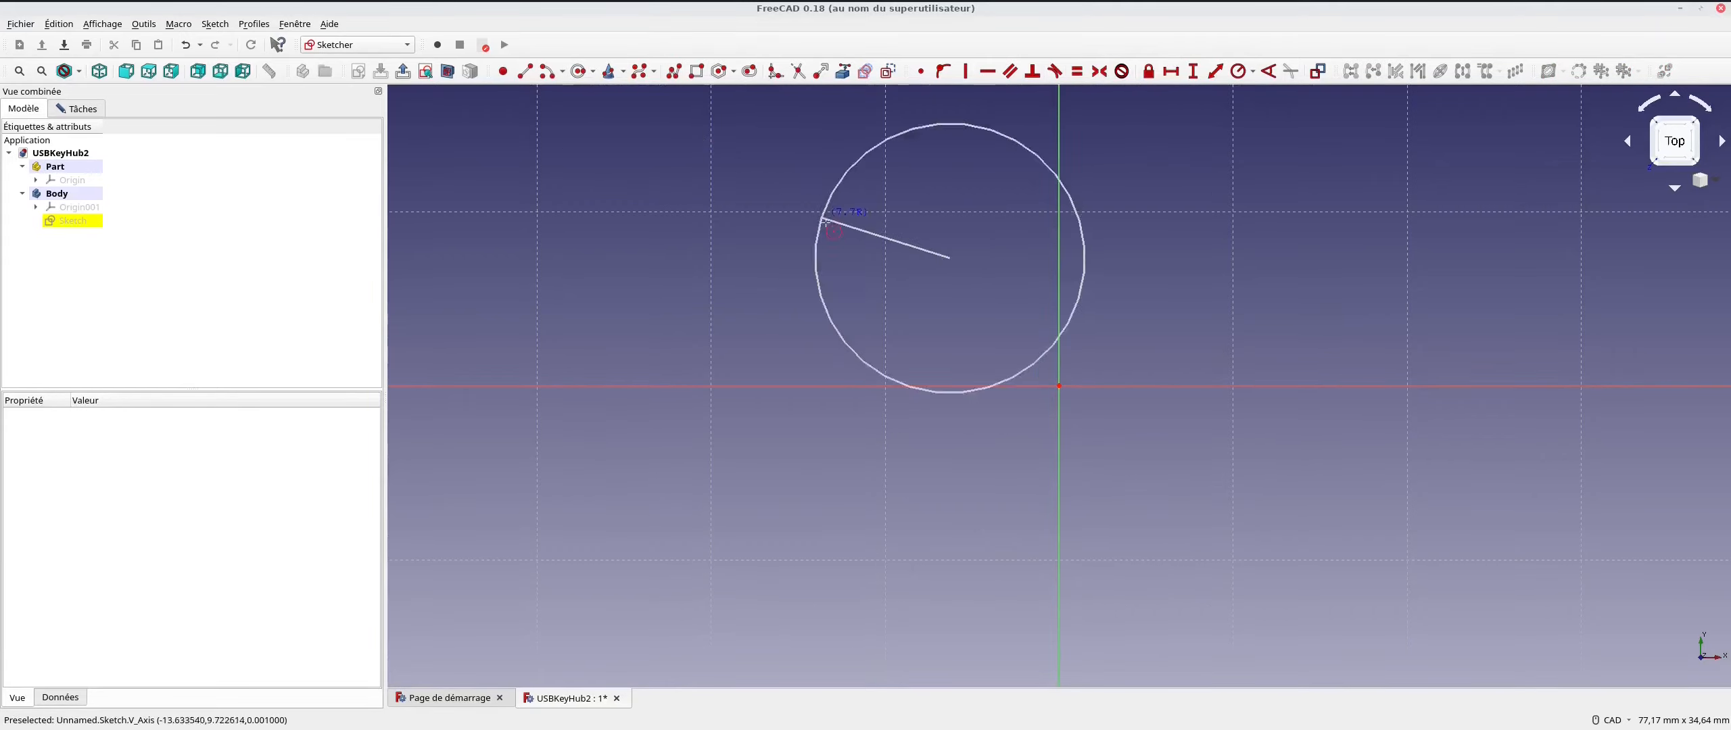
left_click(833, 234)
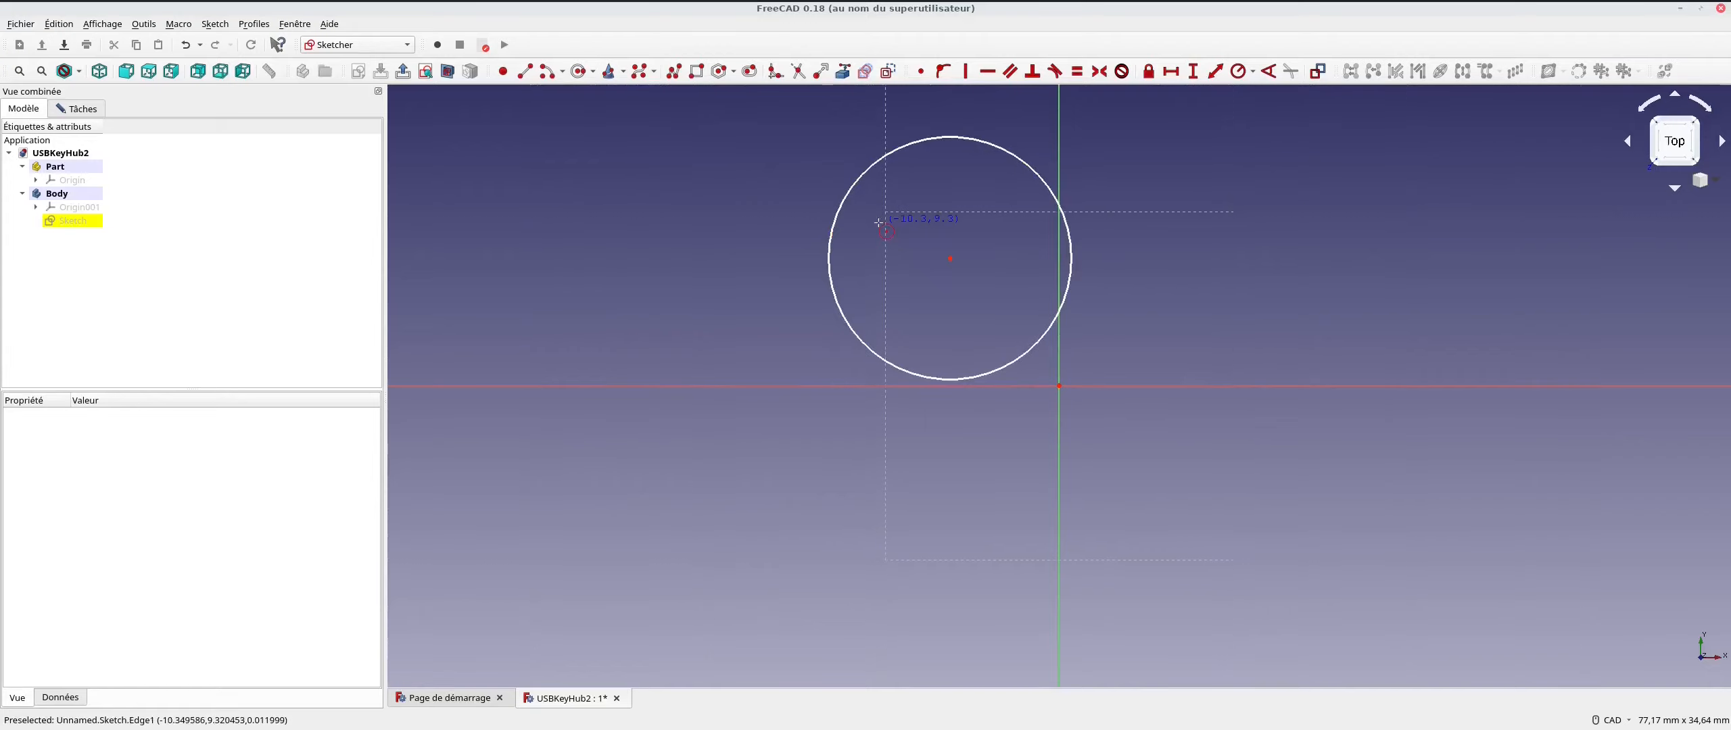
left_click(592, 72)
left_click(639, 91)
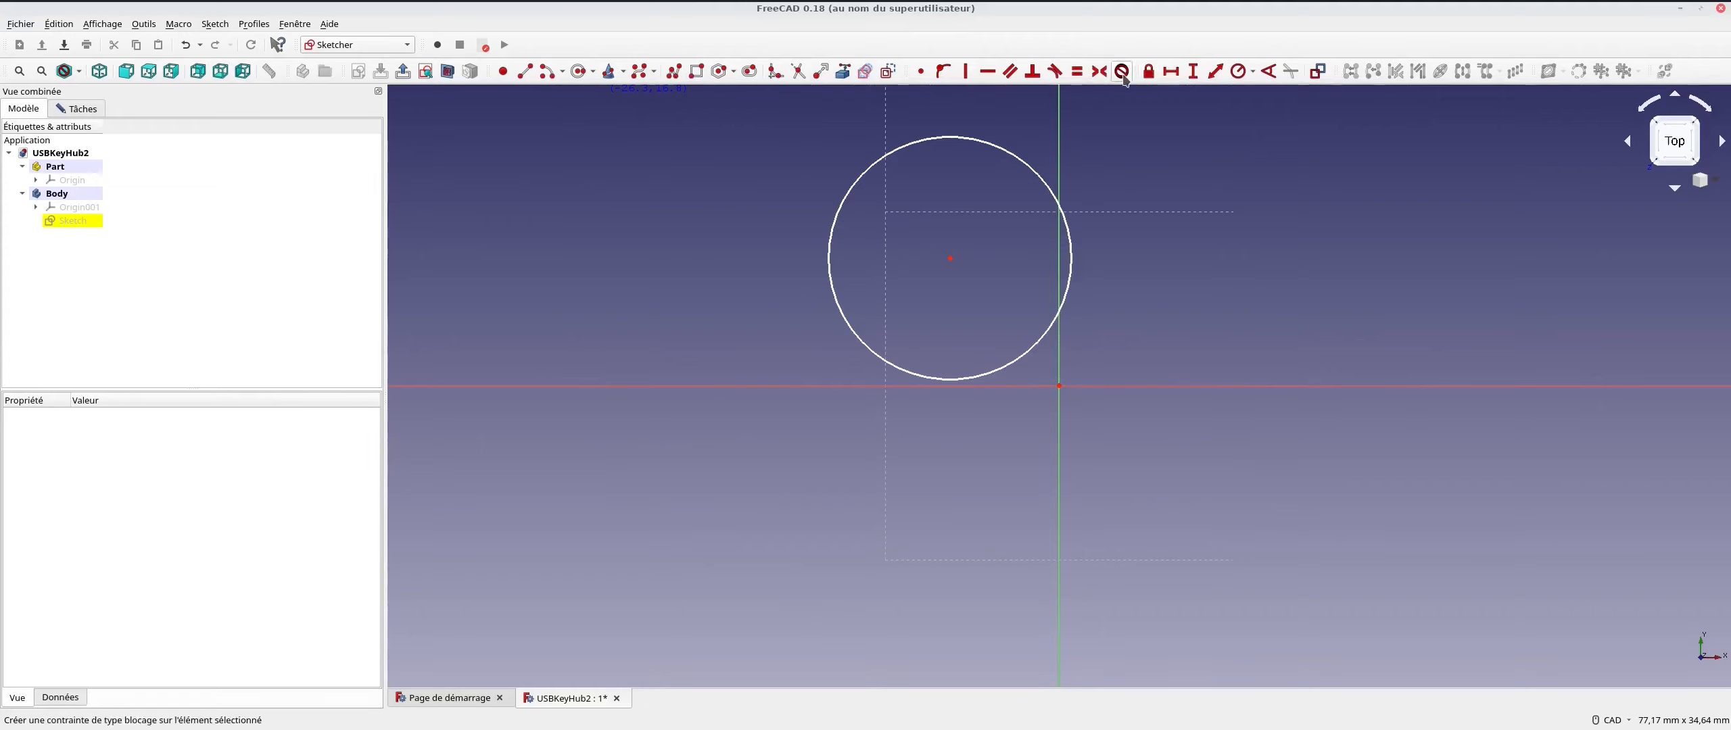
Constrain the circle's diameter to 20 mm
left_click(1252, 72)
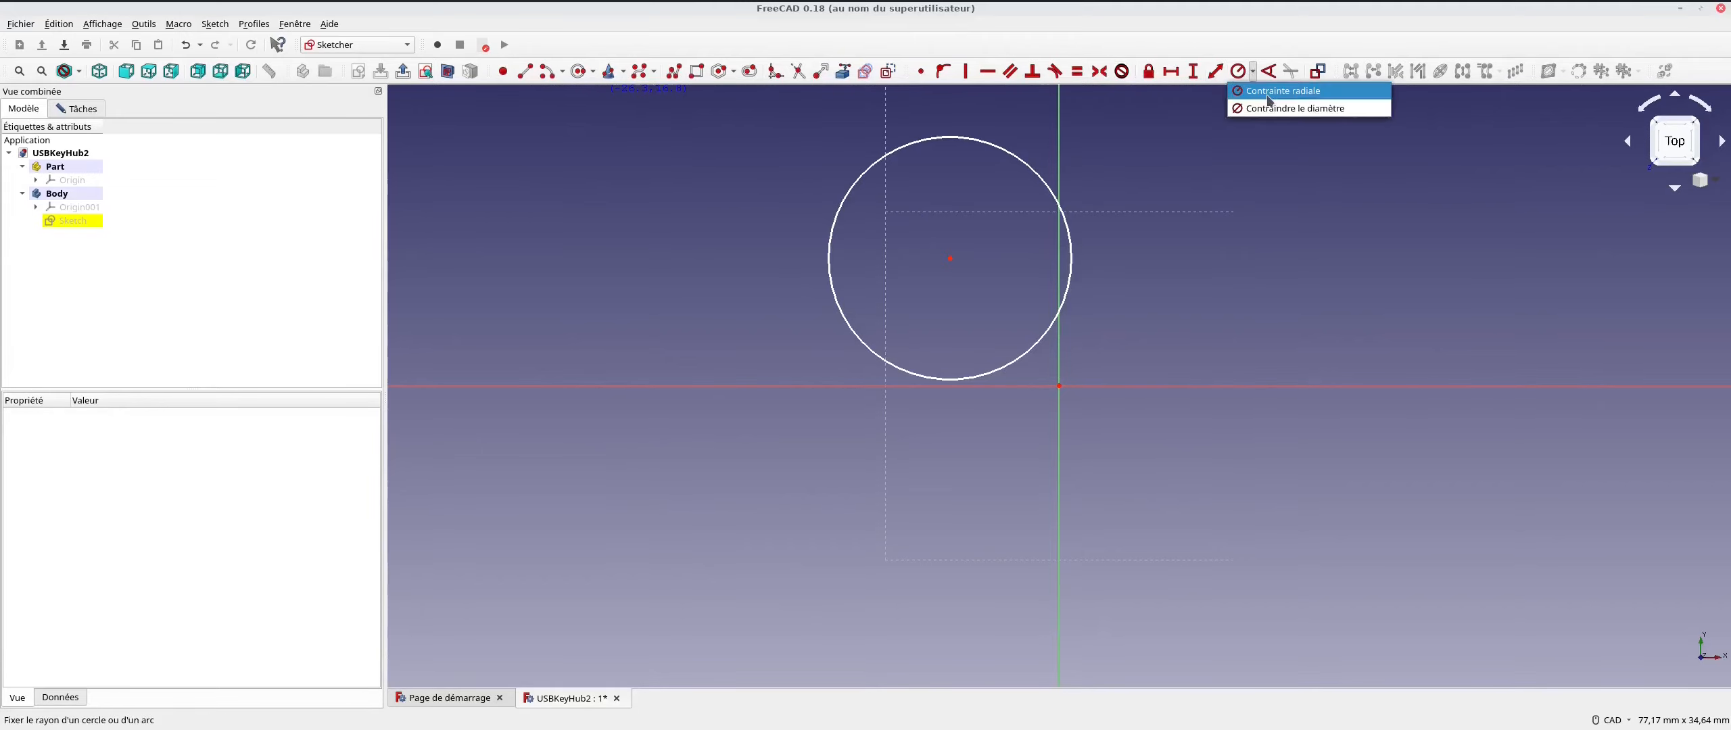
left_click(1264, 110)
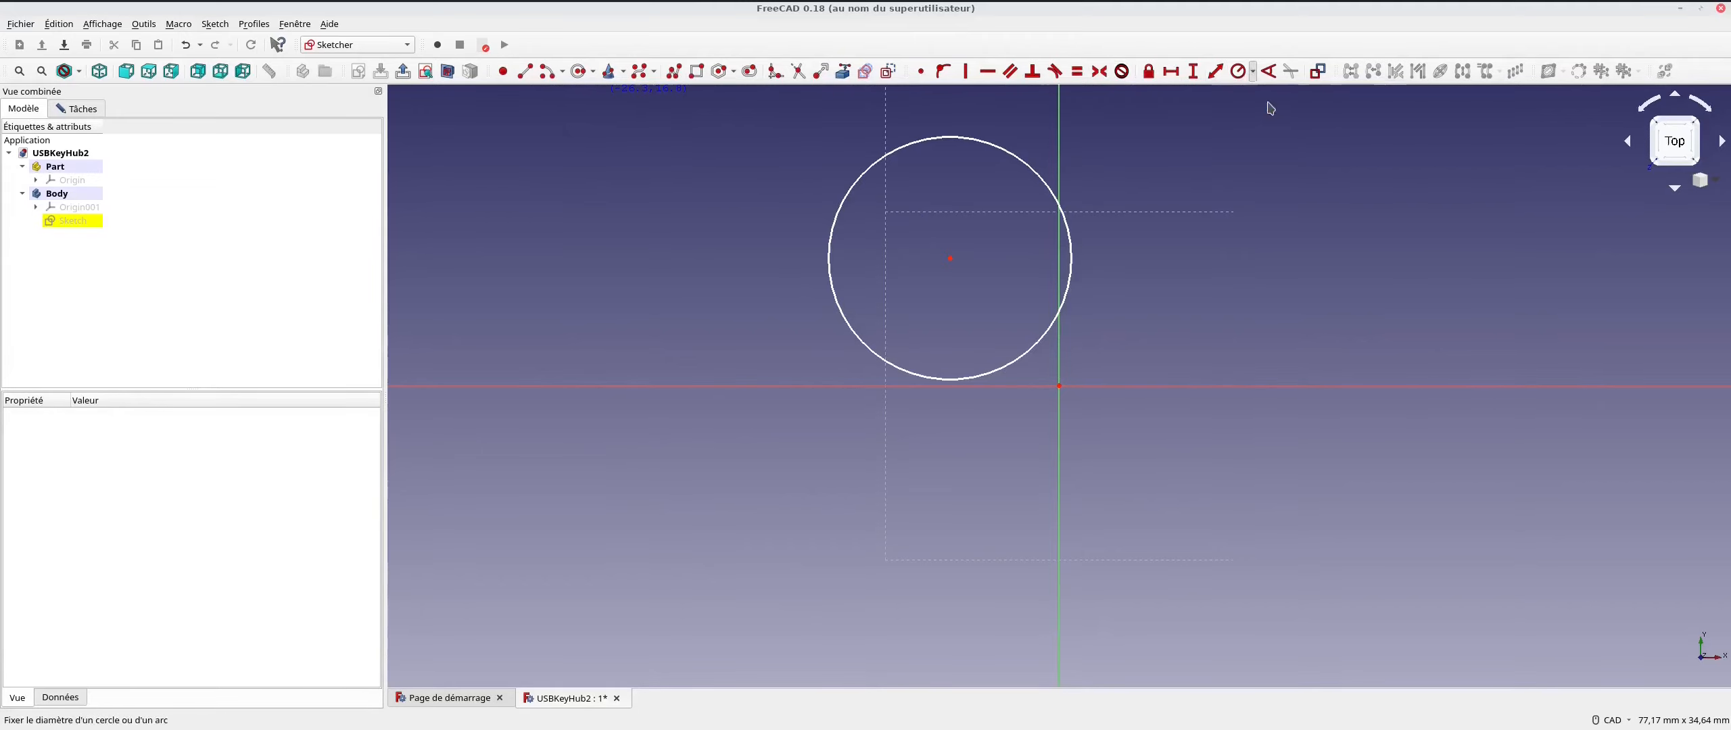
left_click(1026, 161)
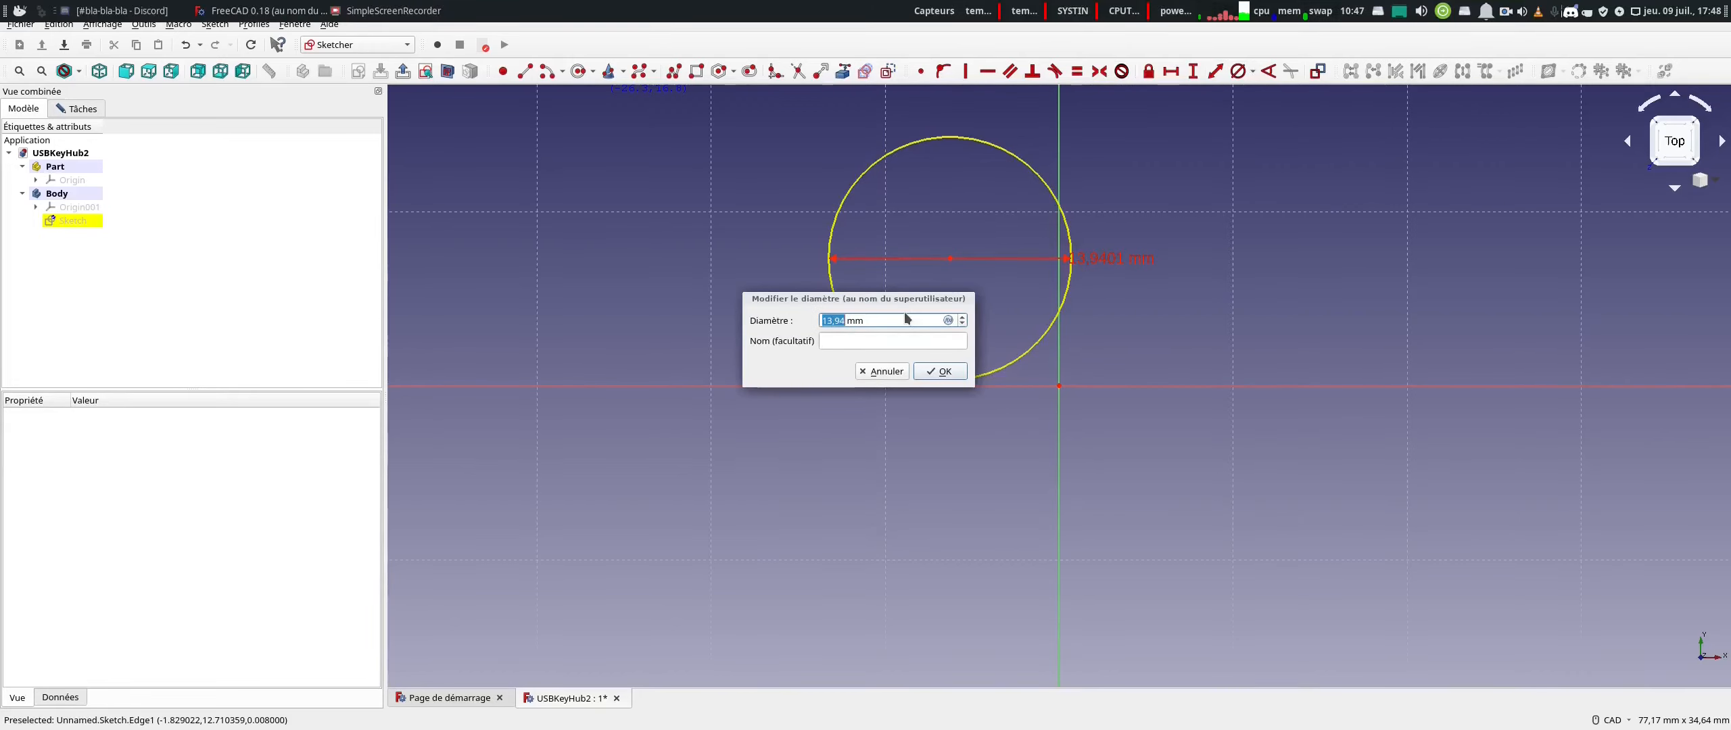
type("20")
left_click(933, 373)
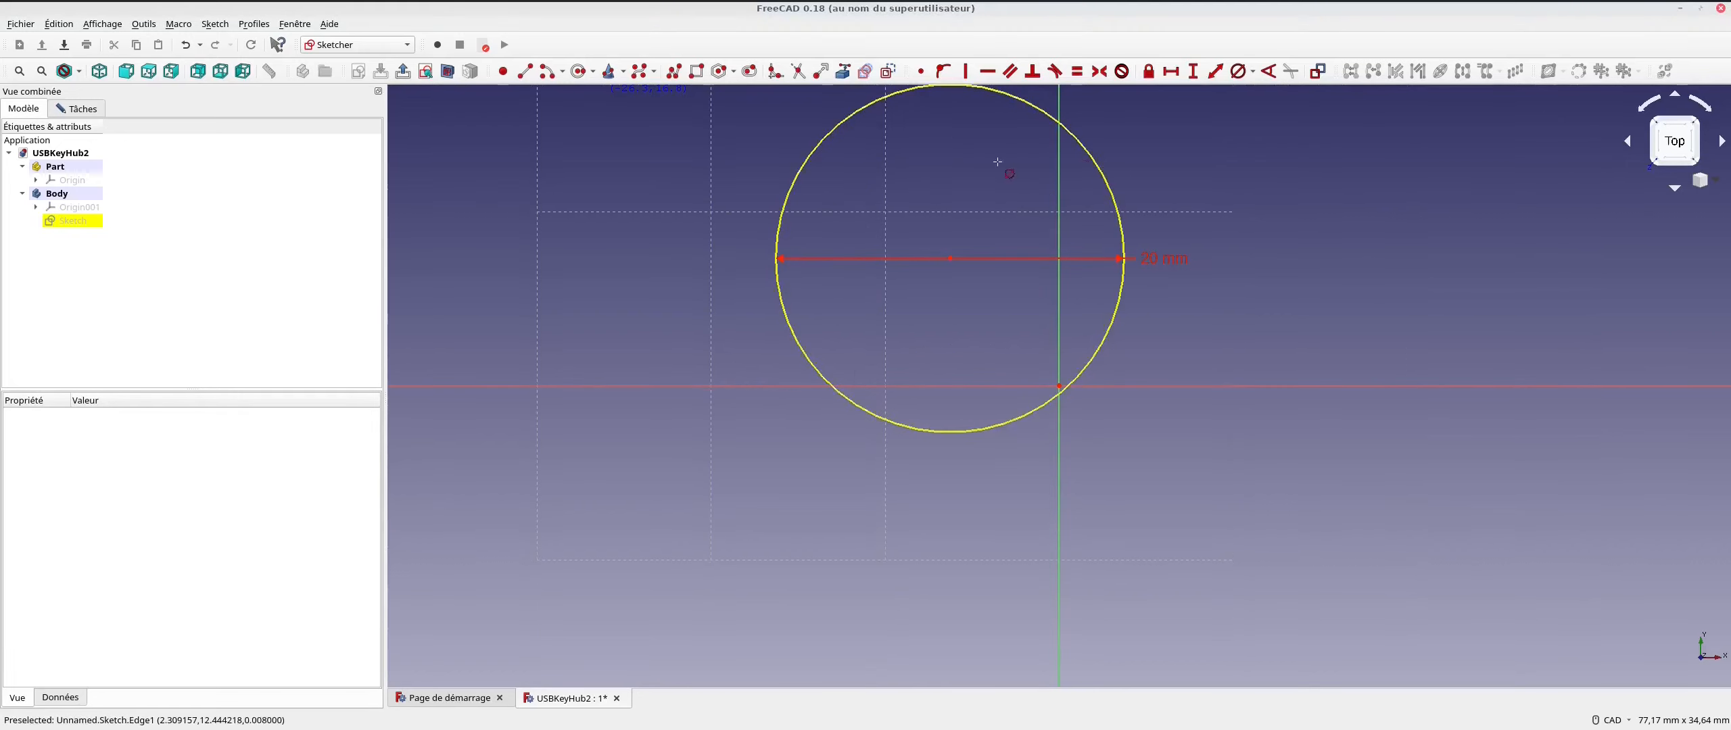
Make the circle's centre coincident with the sketch origin
left_click(79, 109)
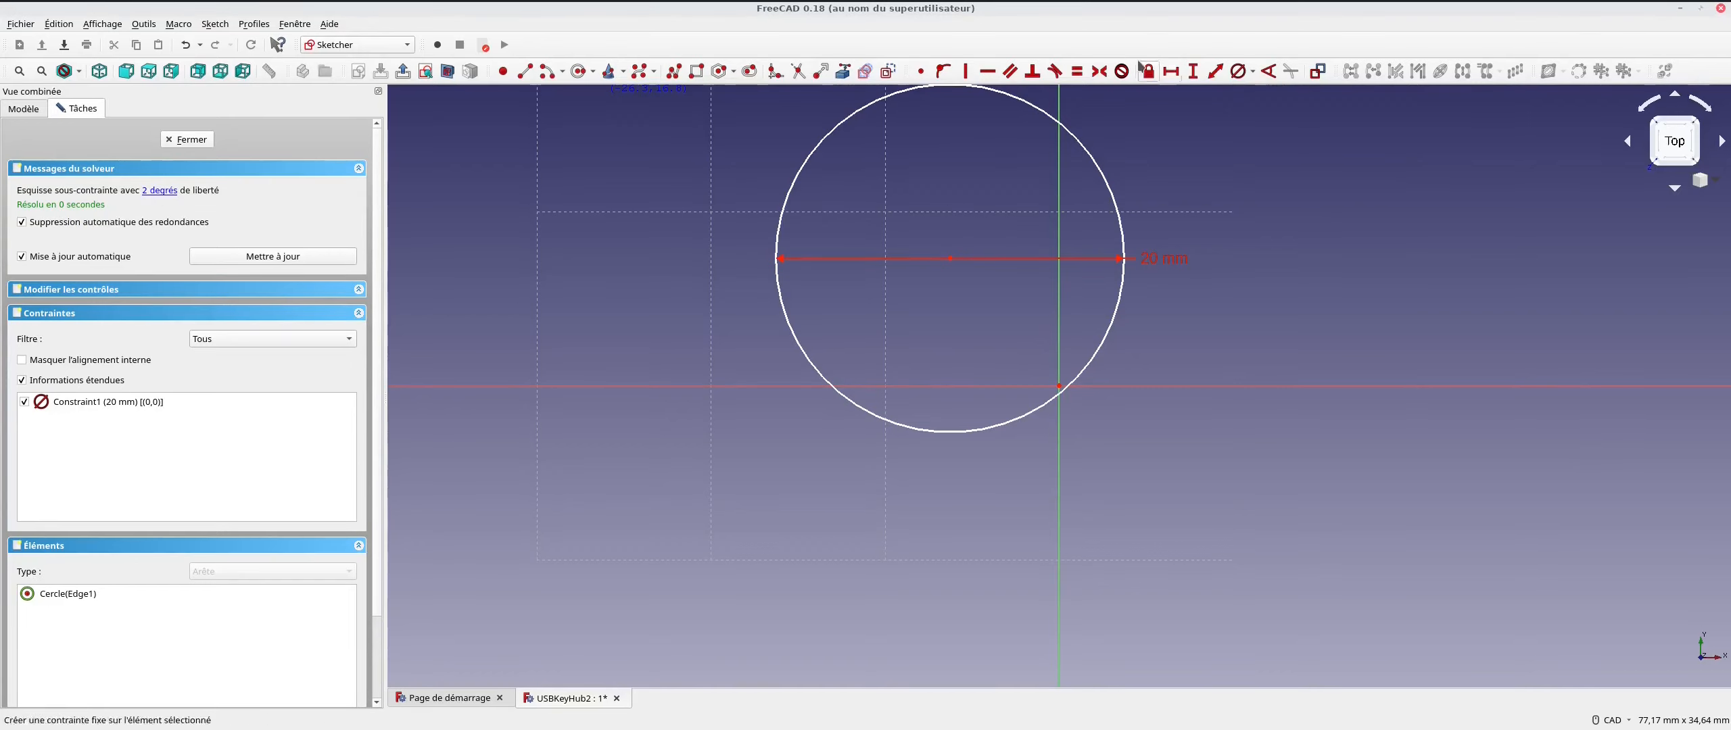
left_click(922, 71)
left_click(951, 259)
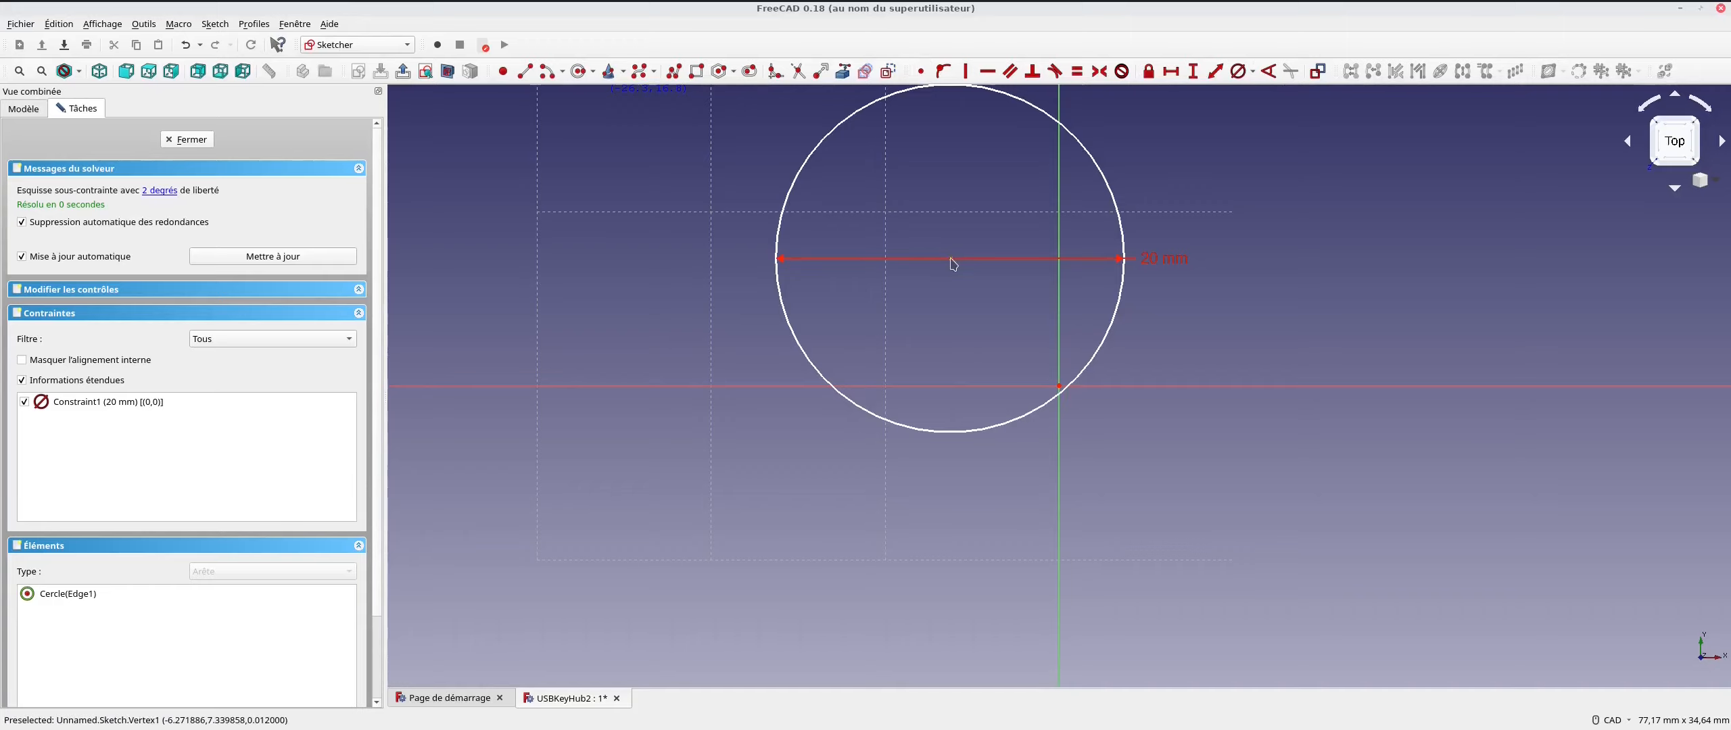
left_click(1058, 386)
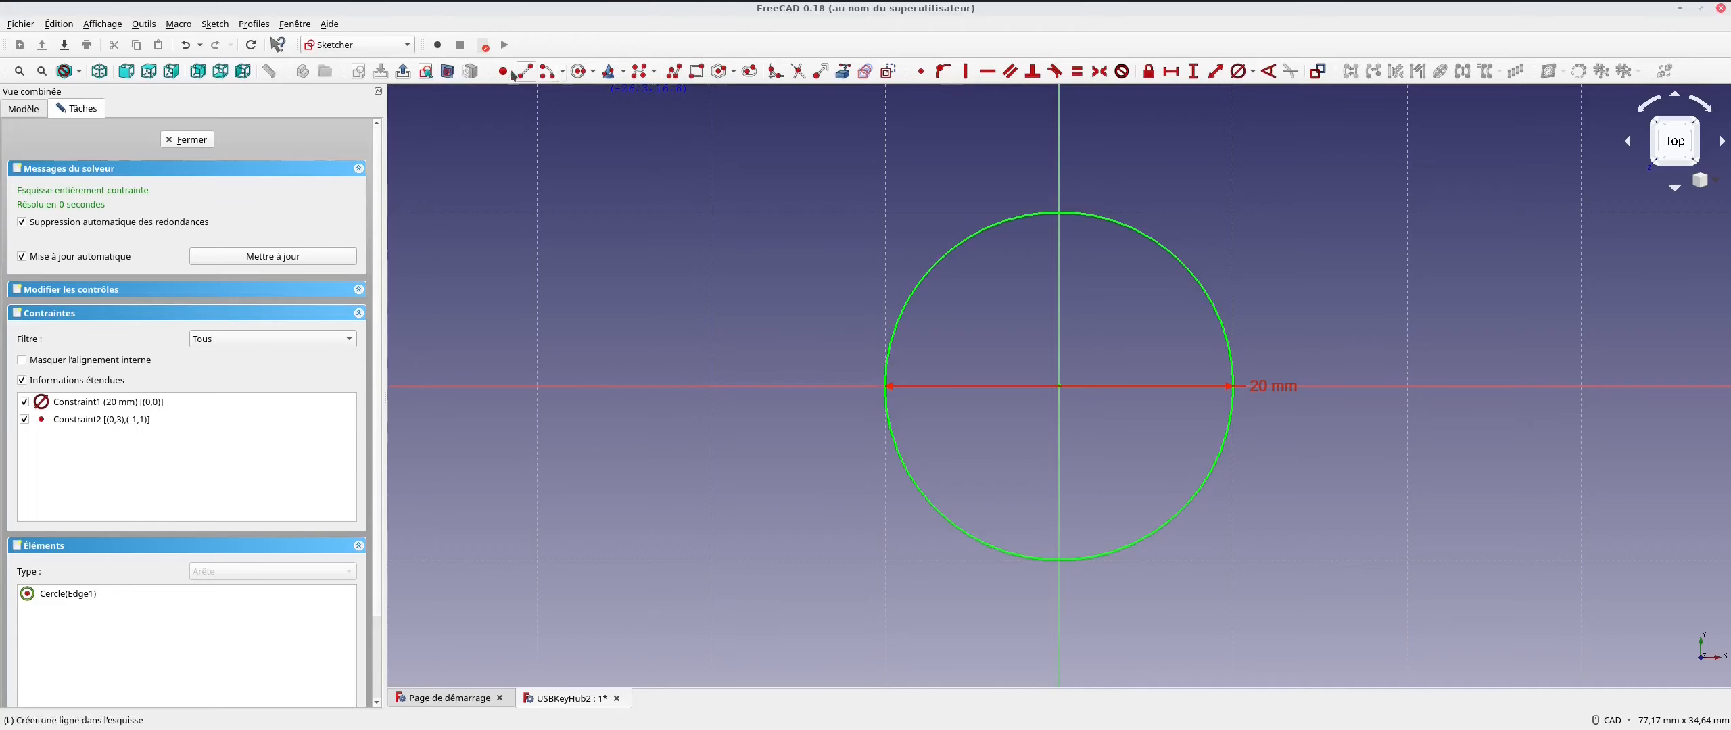
Draw a horizontal rectangle above and to the left of the origin, with its lower right corner inside the circle
left_click(700, 72)
left_click(666, 128)
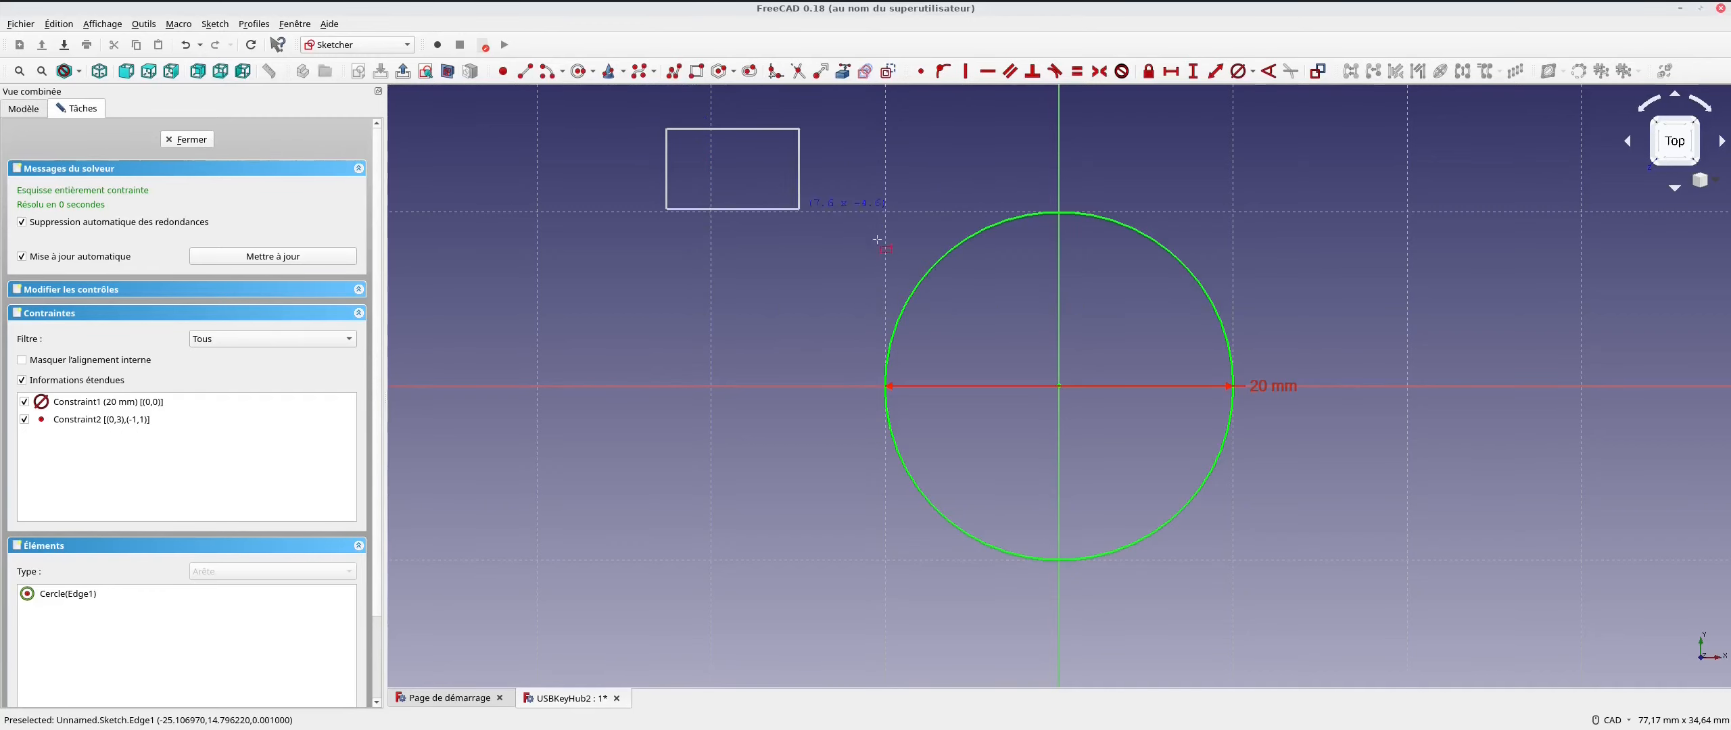
left_click(1007, 296)
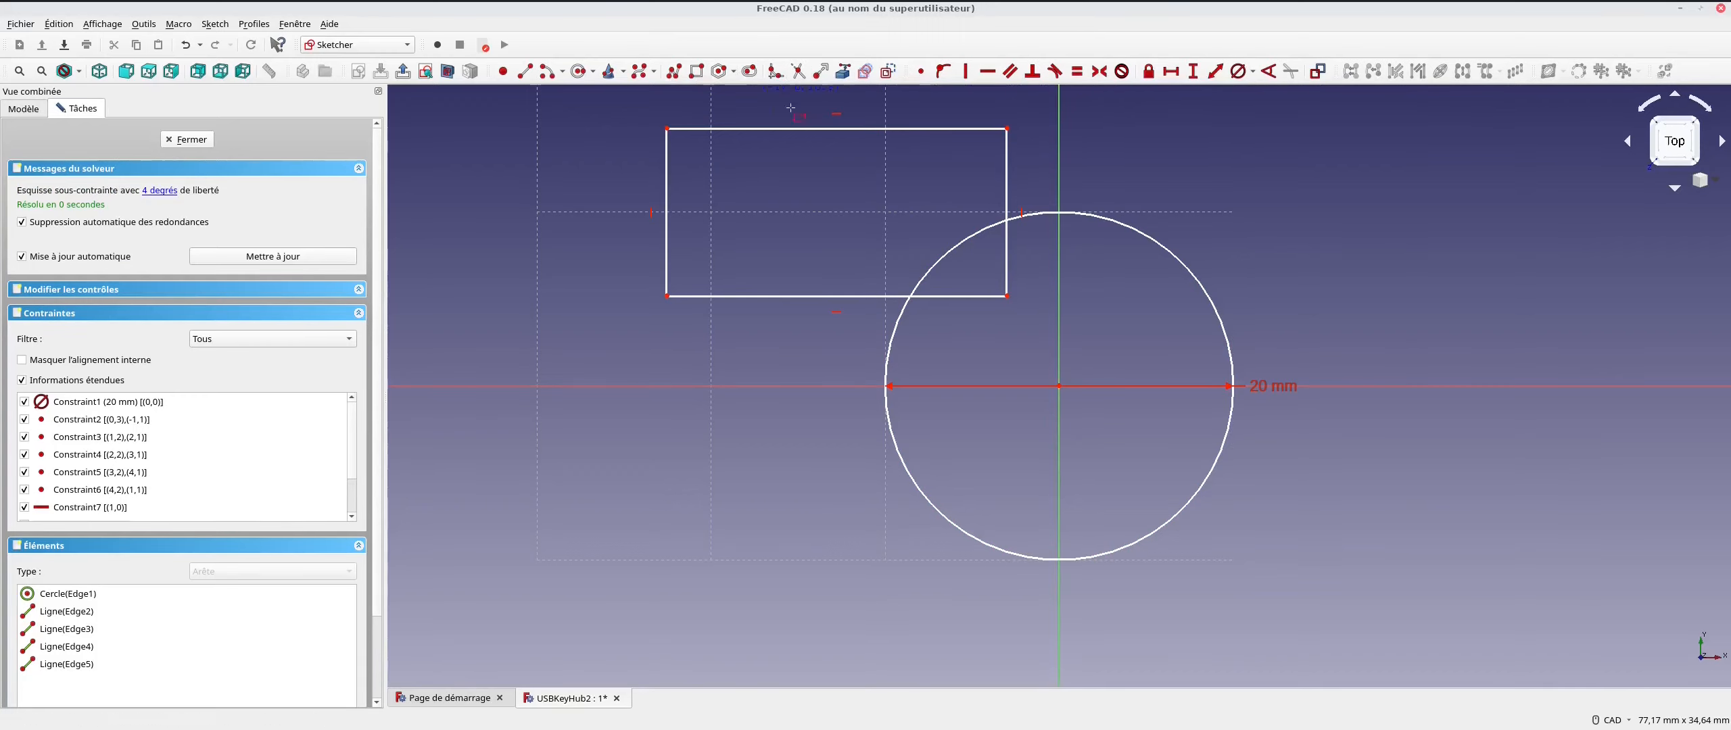
left_click(922, 72)
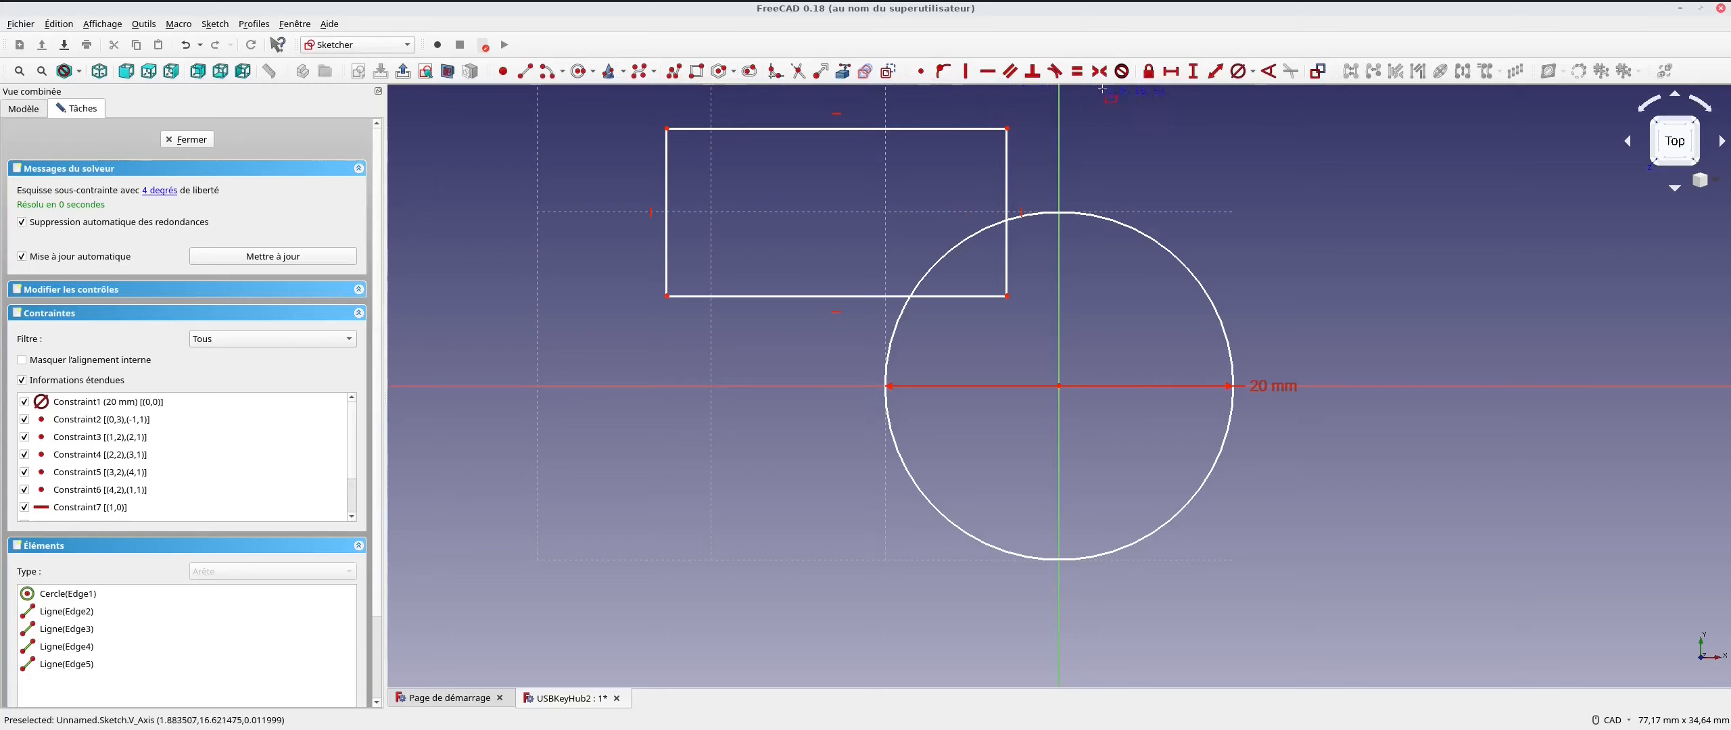
Draw two diagonal lines that cross each other inside the rectangle
left_click(514, 71)
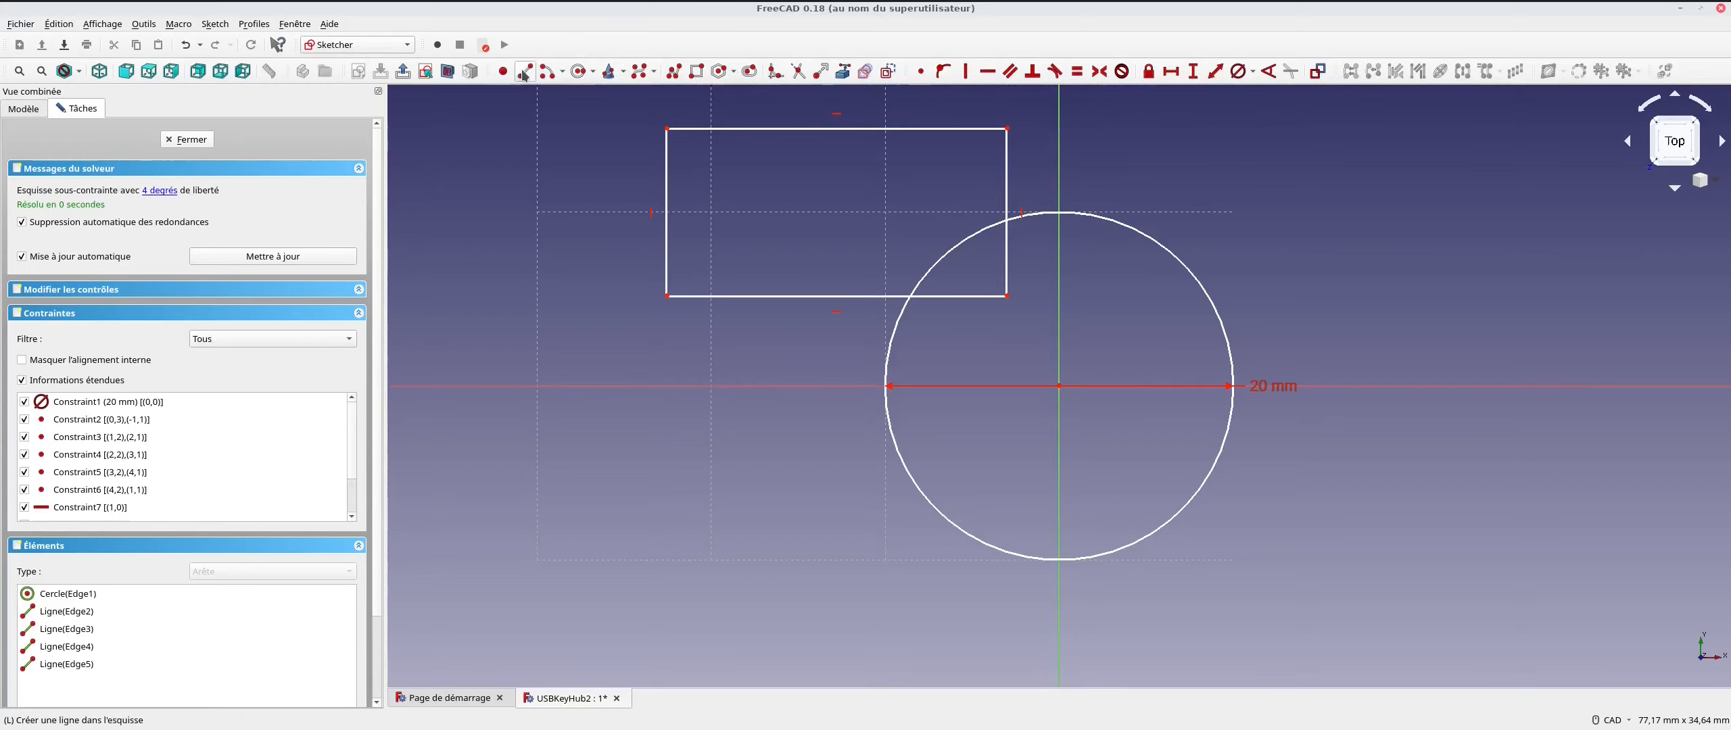
left_click(819, 192)
left_click(722, 269)
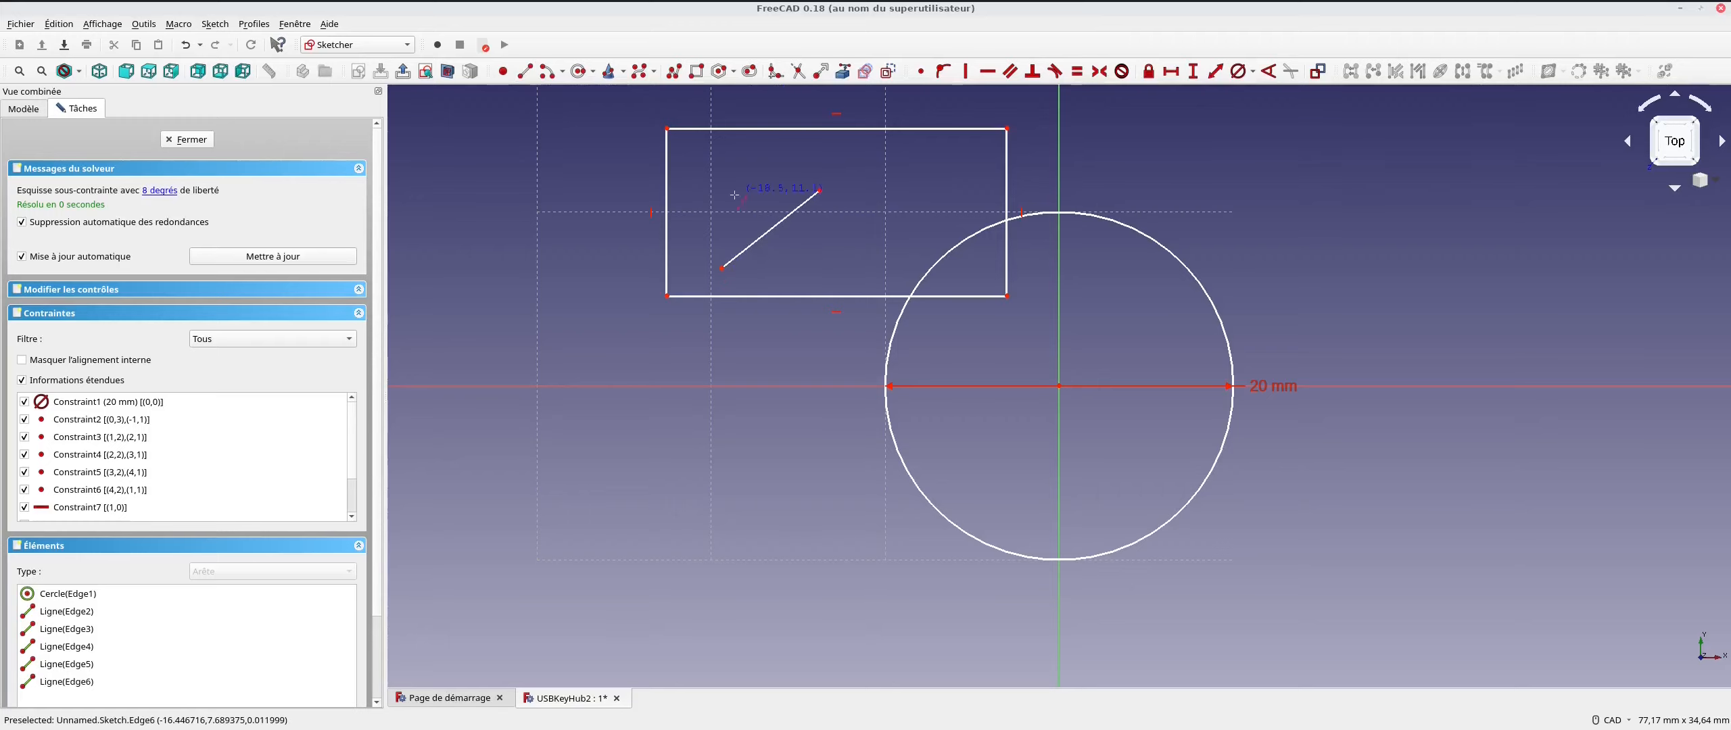
left_click(821, 263)
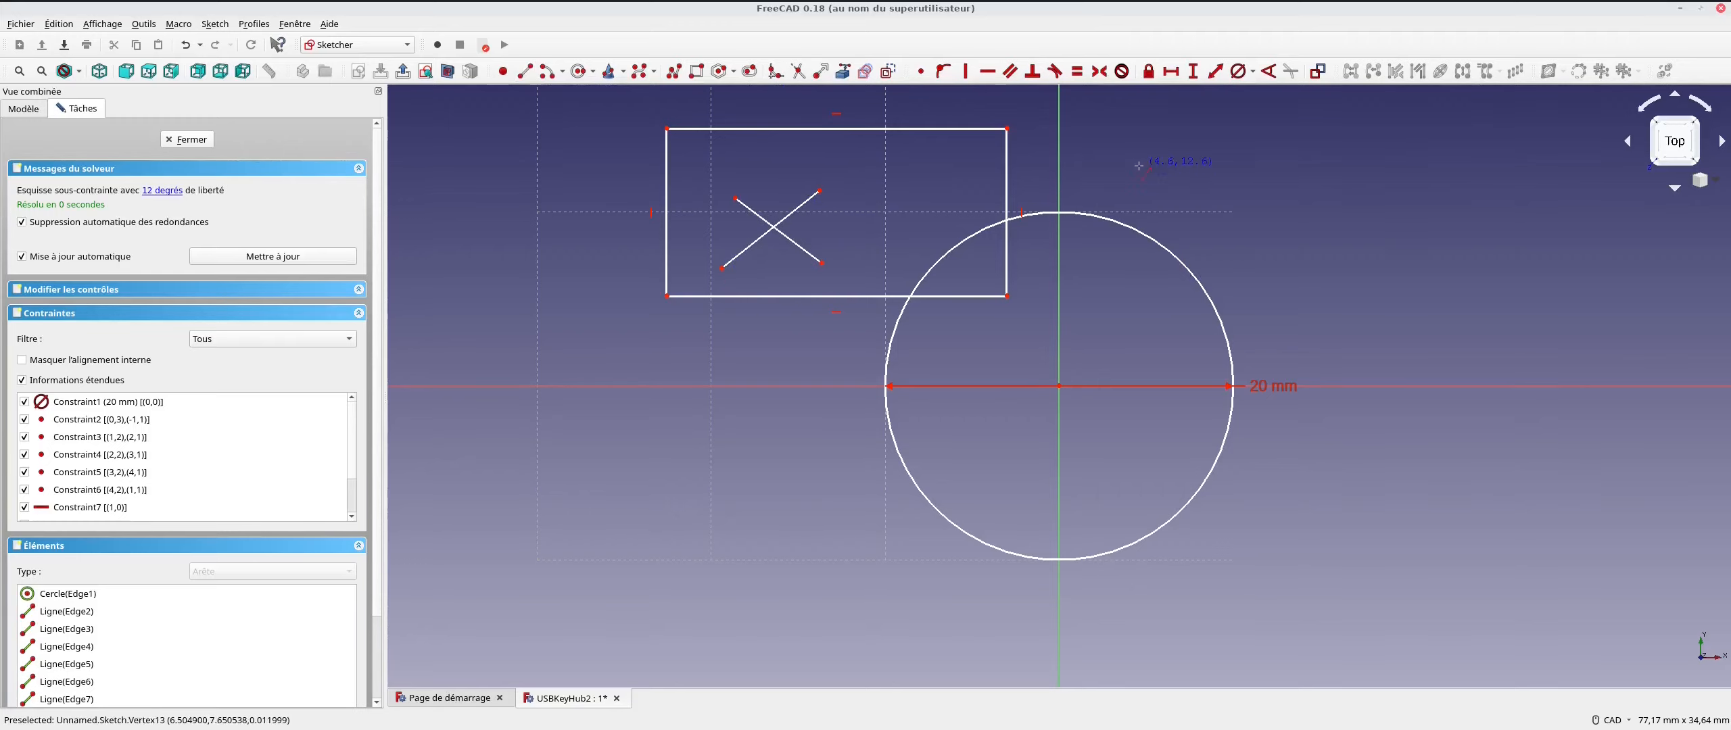
Convert the two crossing diagonal lines inside the rectangle to construction geometry
key("Escape")
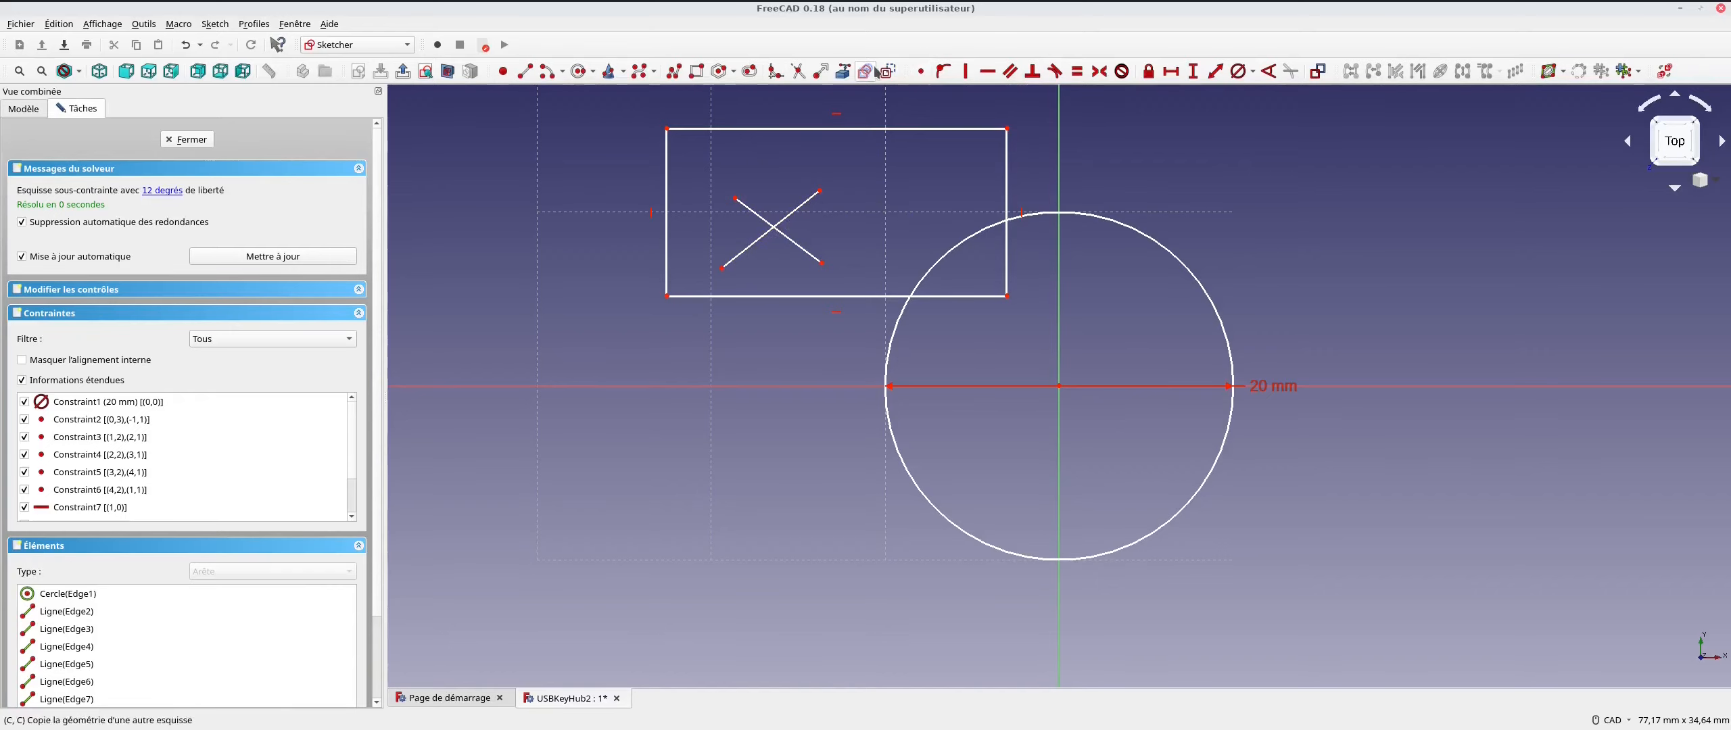
left_click(792, 215)
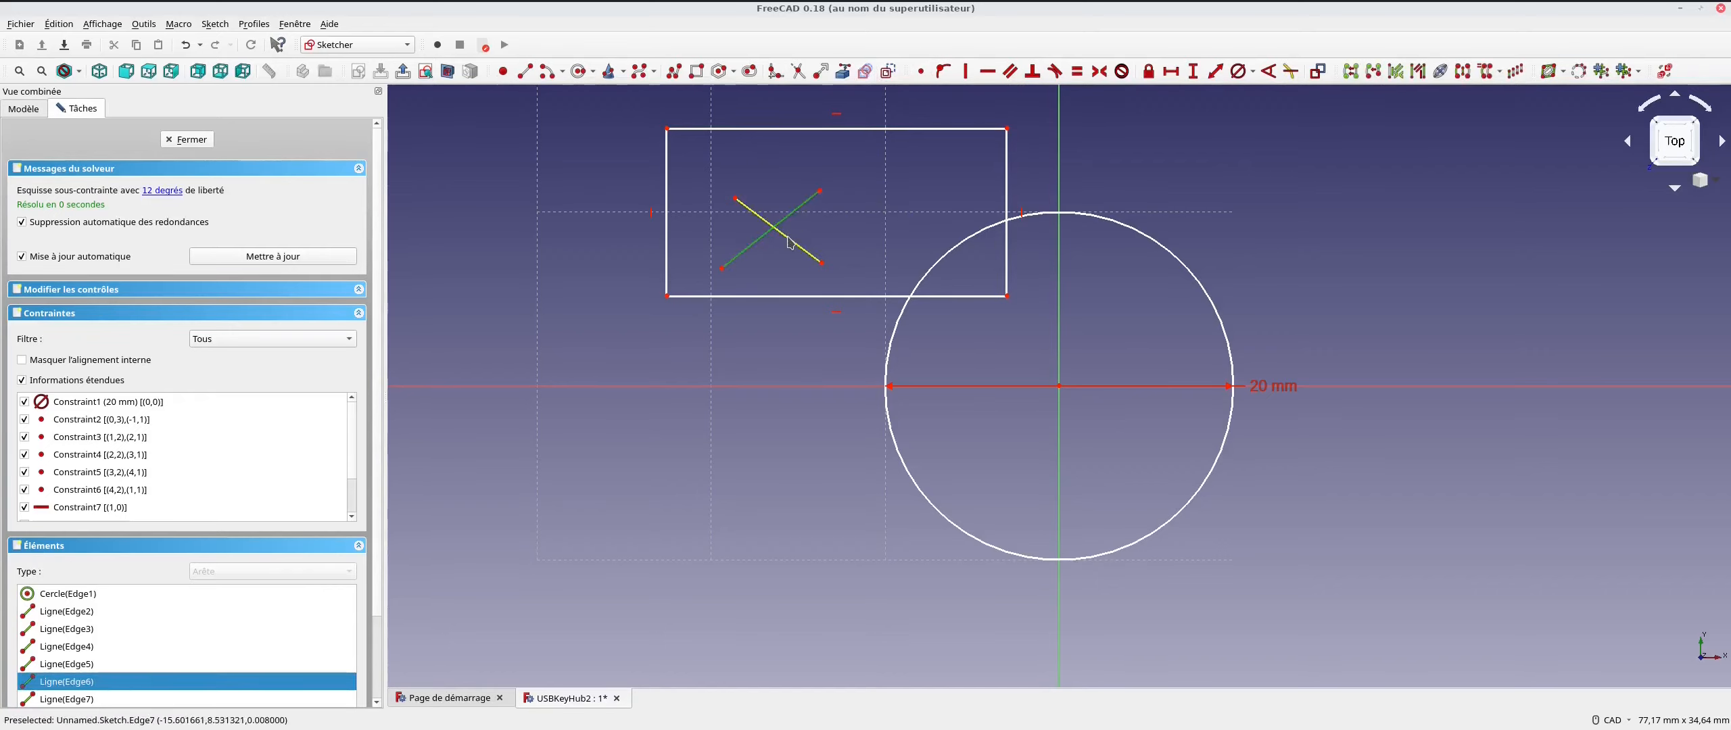
left_click(786, 237)
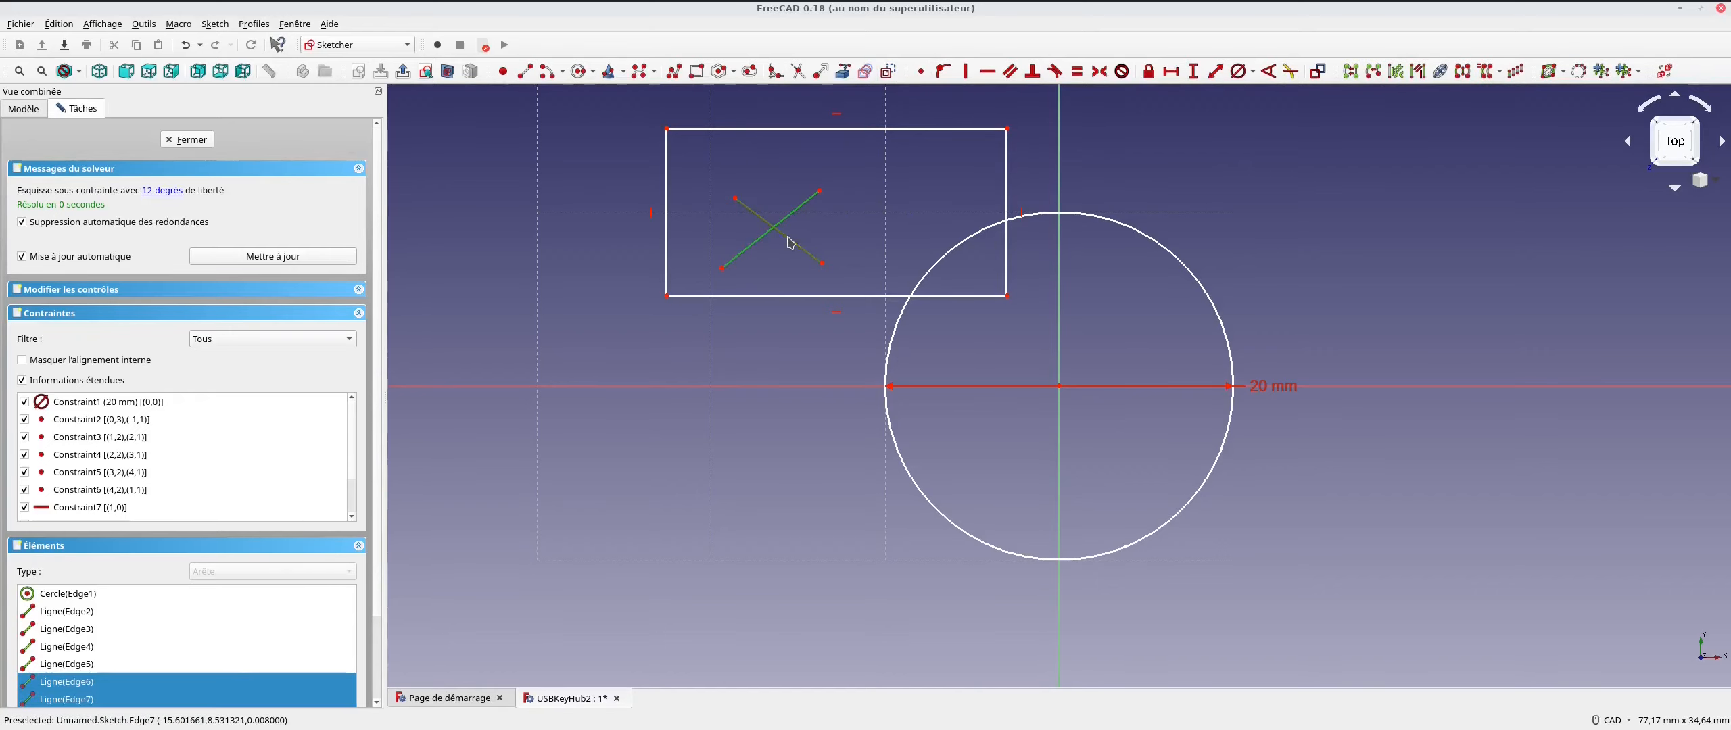
left_click(889, 75)
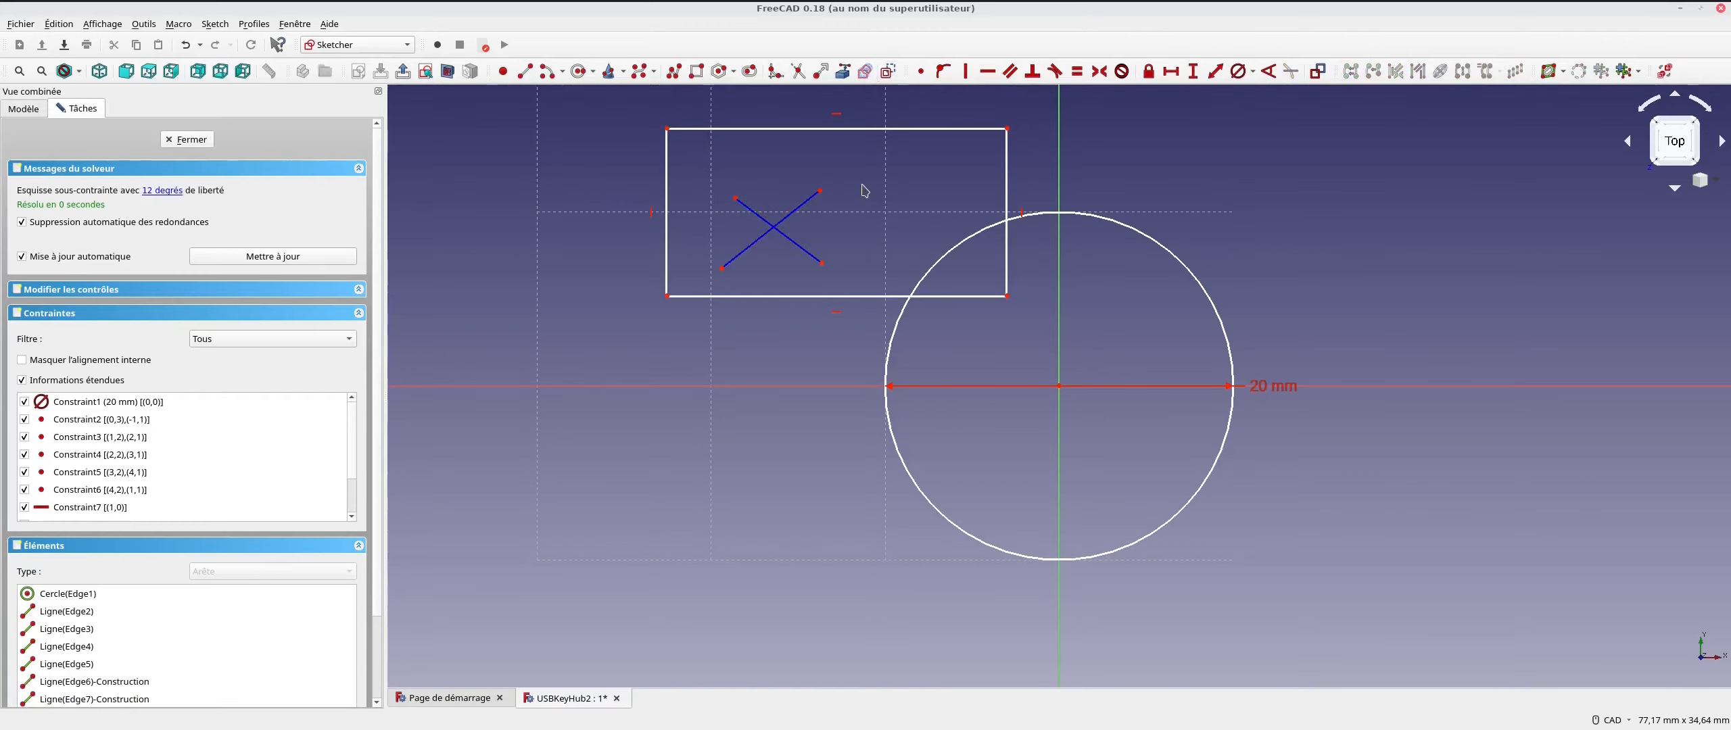
left_click(761, 238)
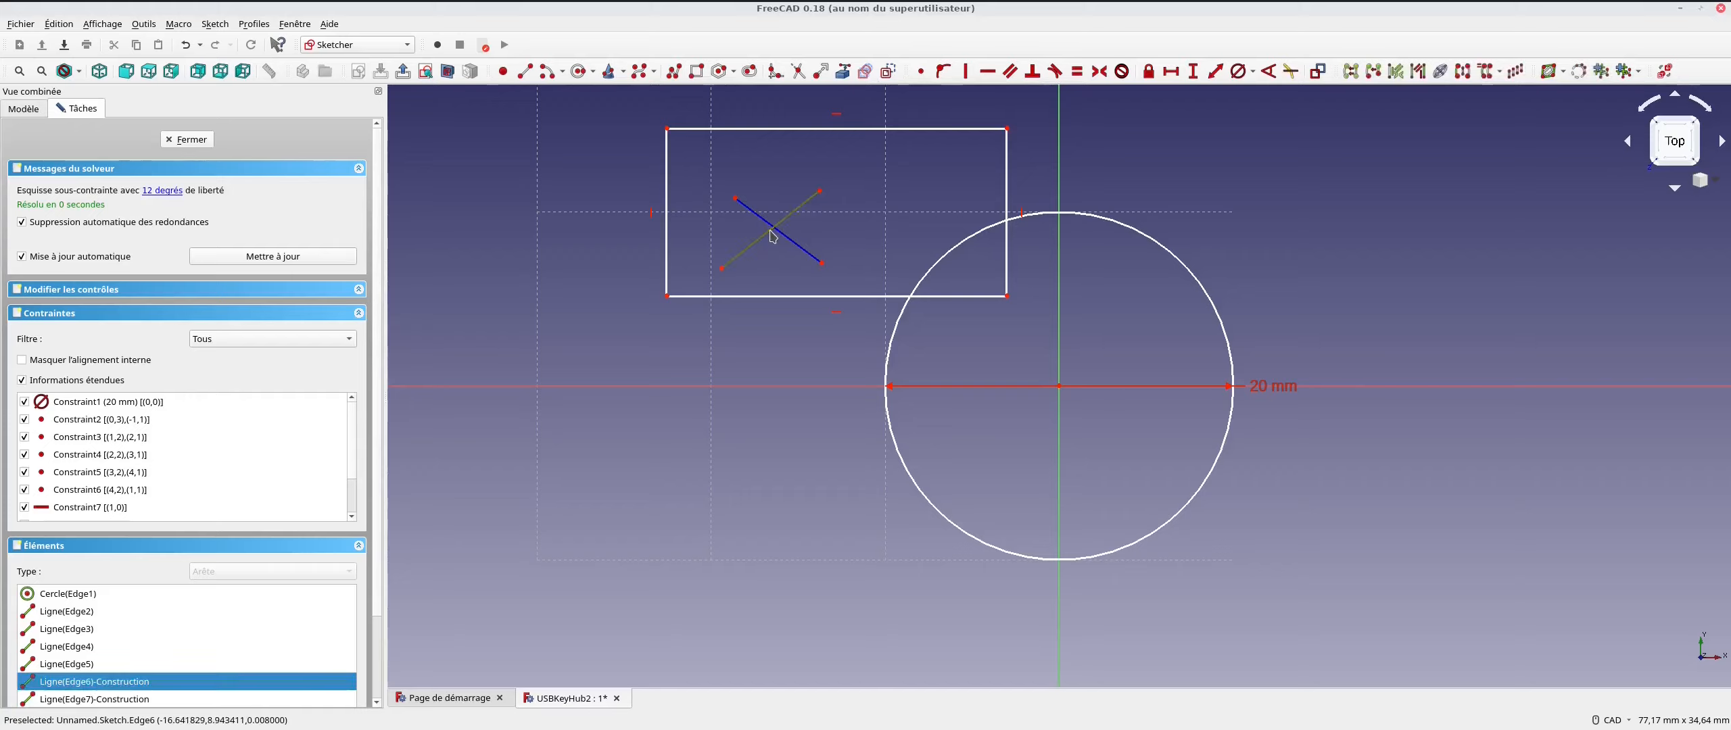
left_click(791, 239)
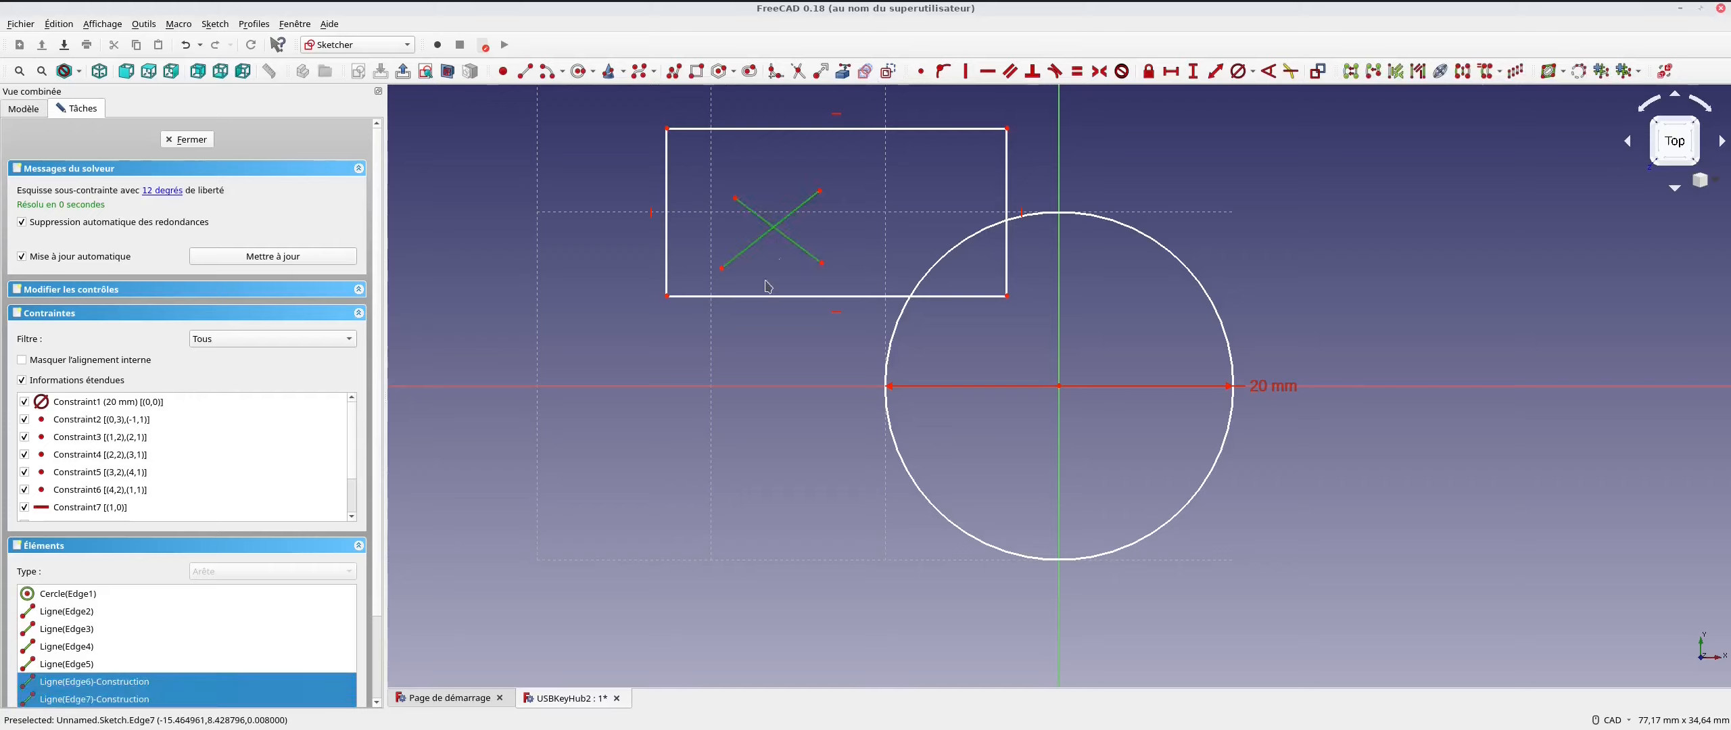
left_click(766, 279)
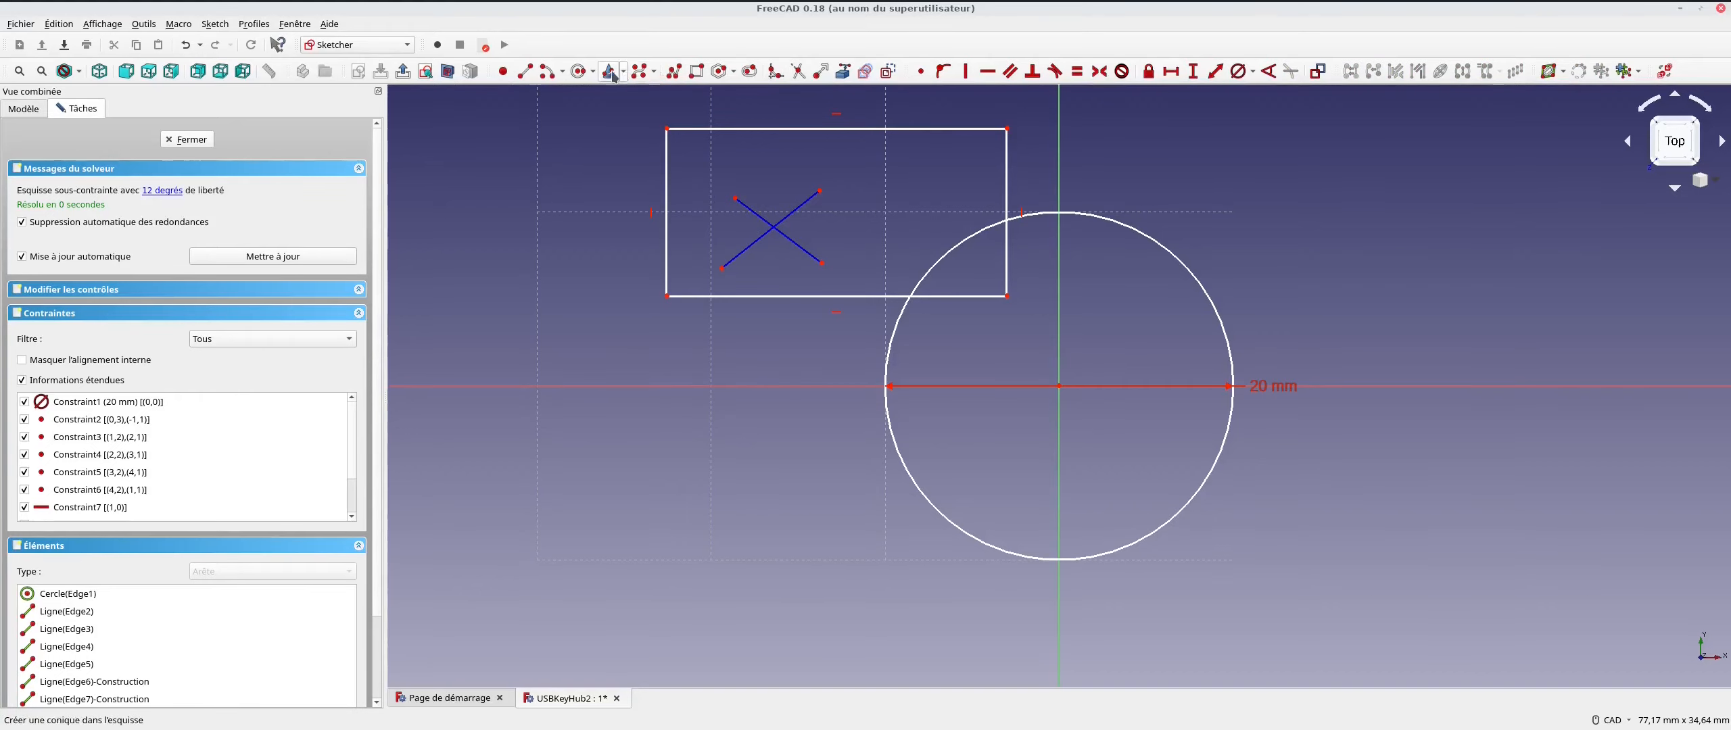
Add a point near the crossing lines and constrain it onto both construction diagonals
left_click(502, 71)
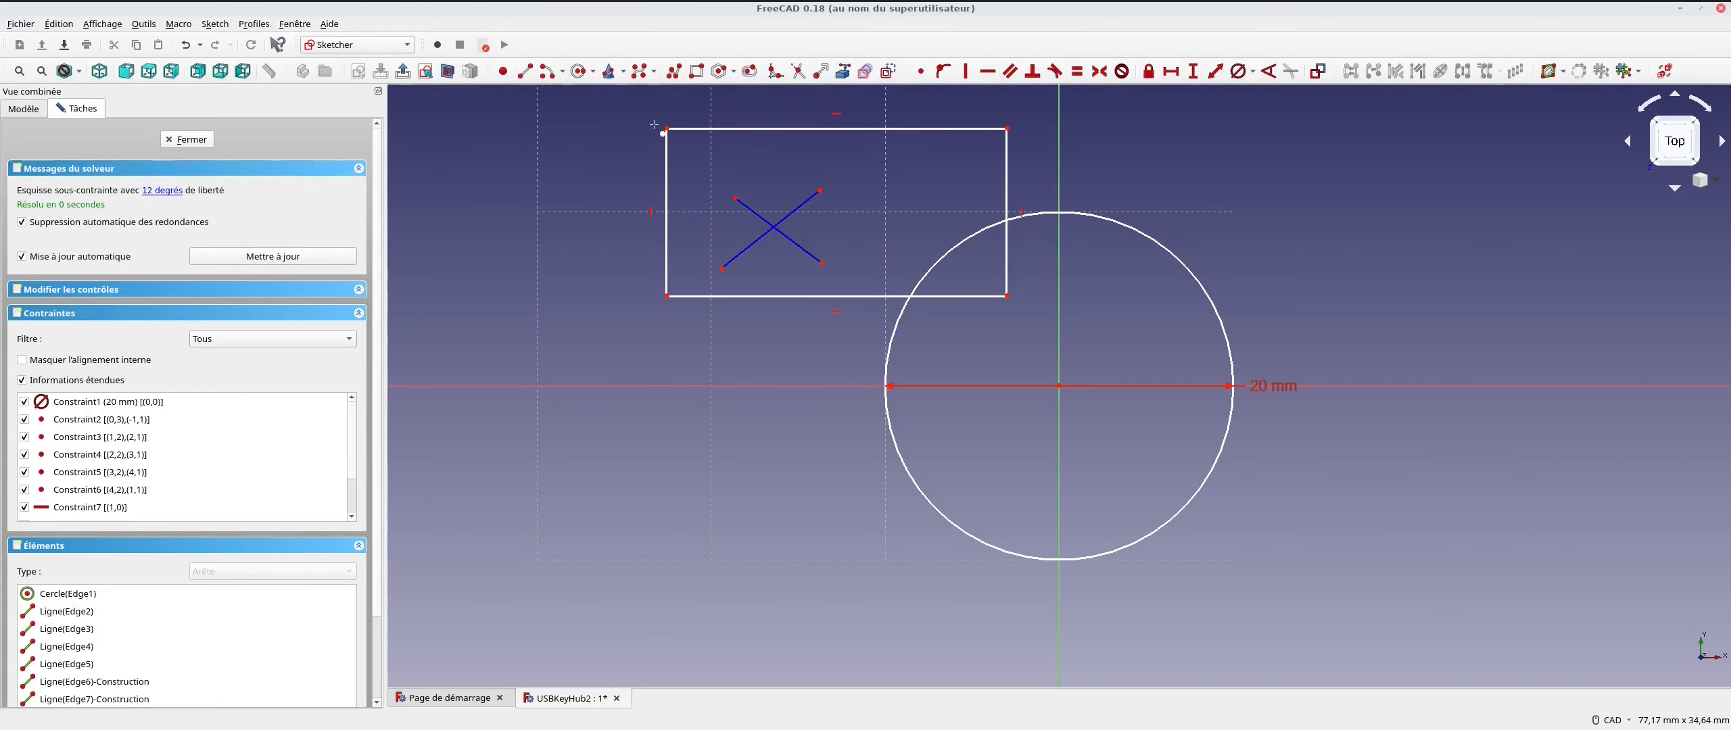
left_click(770, 174)
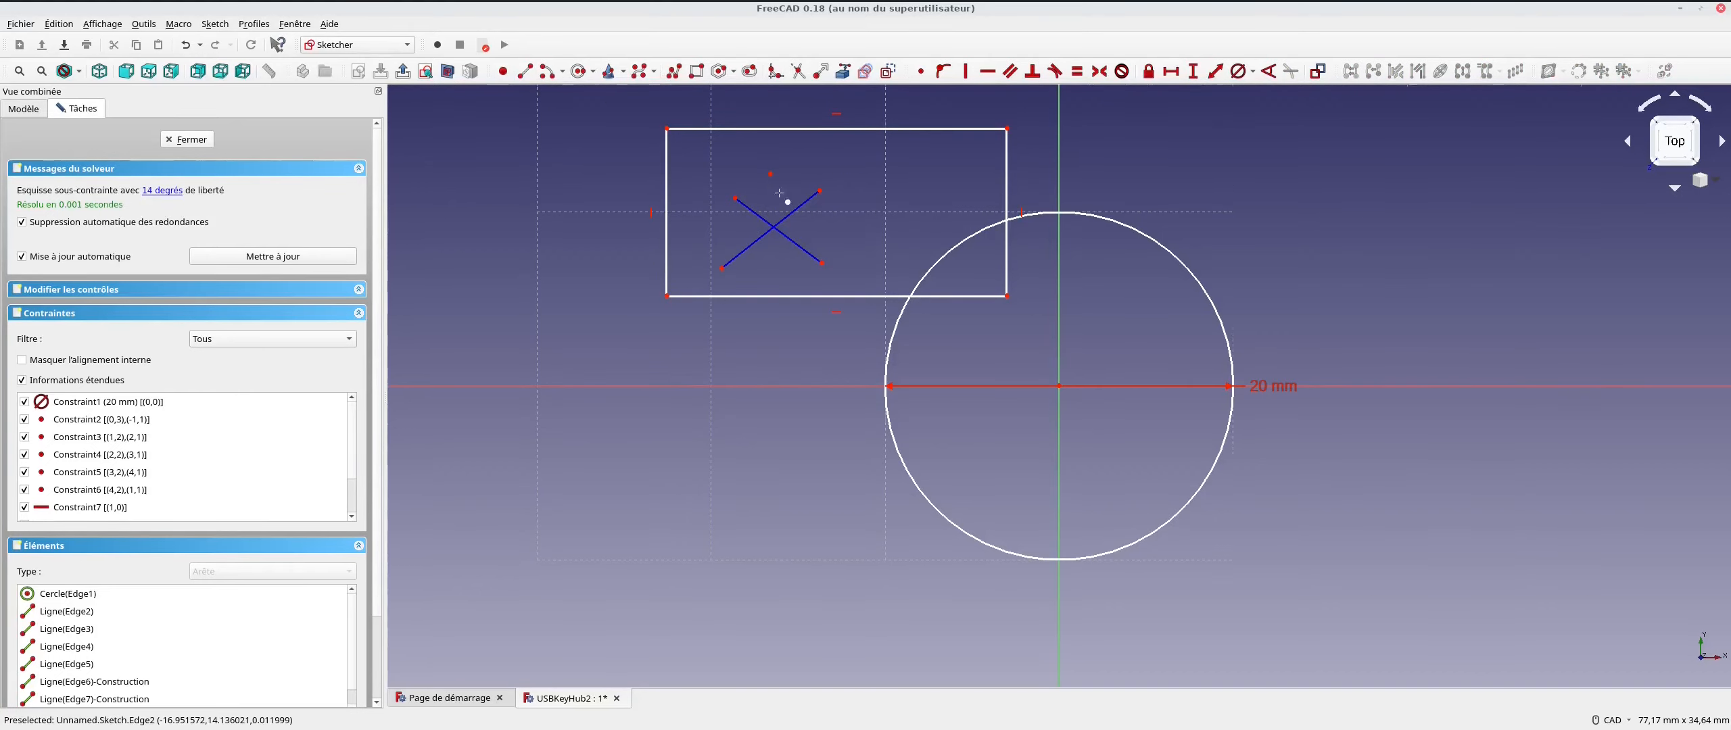
left_click(949, 69)
left_click(771, 175)
left_click(797, 204)
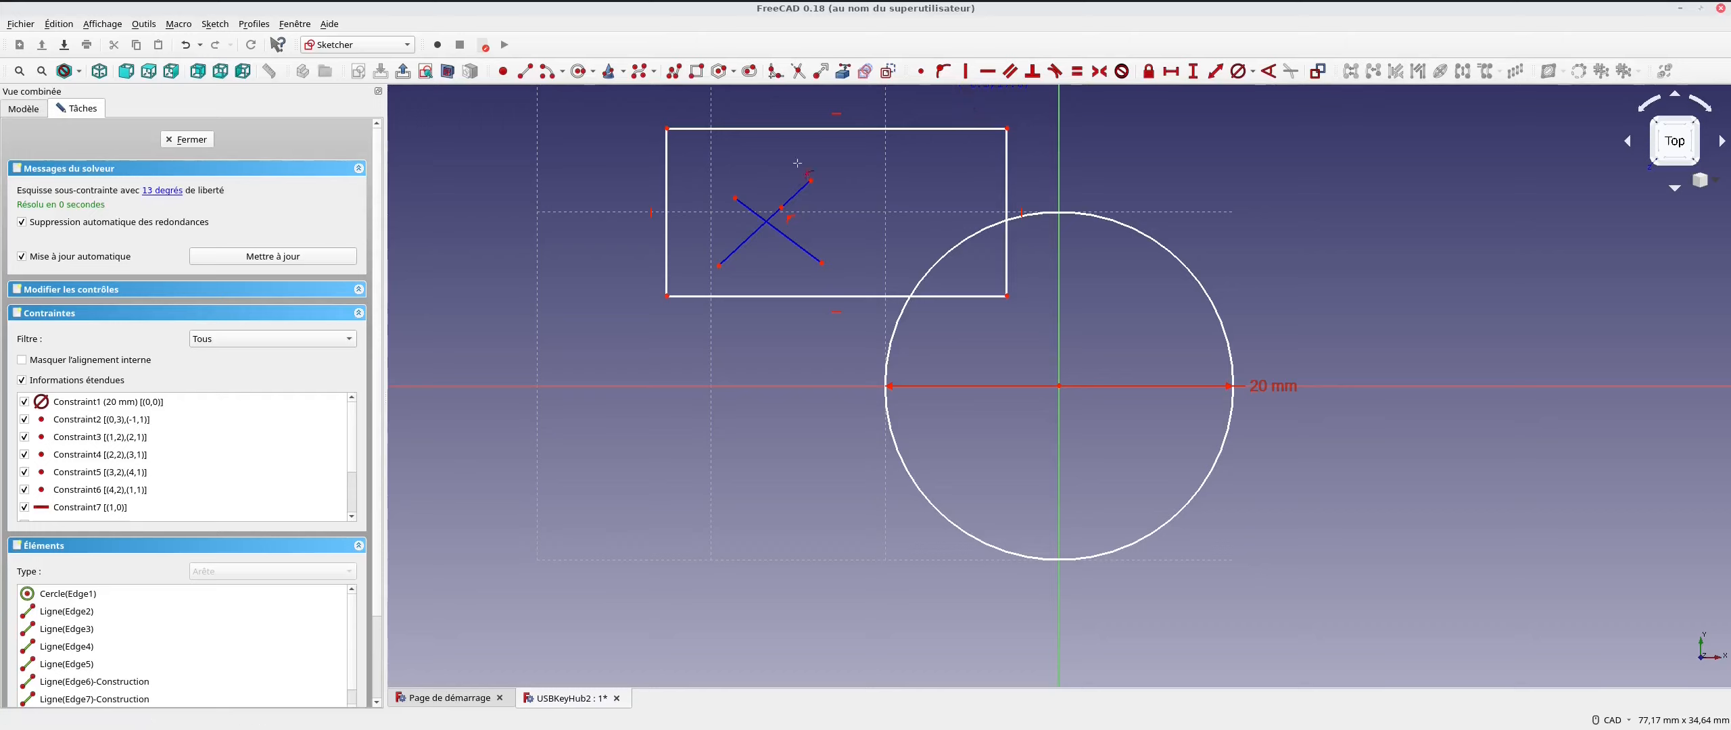
left_click(782, 214)
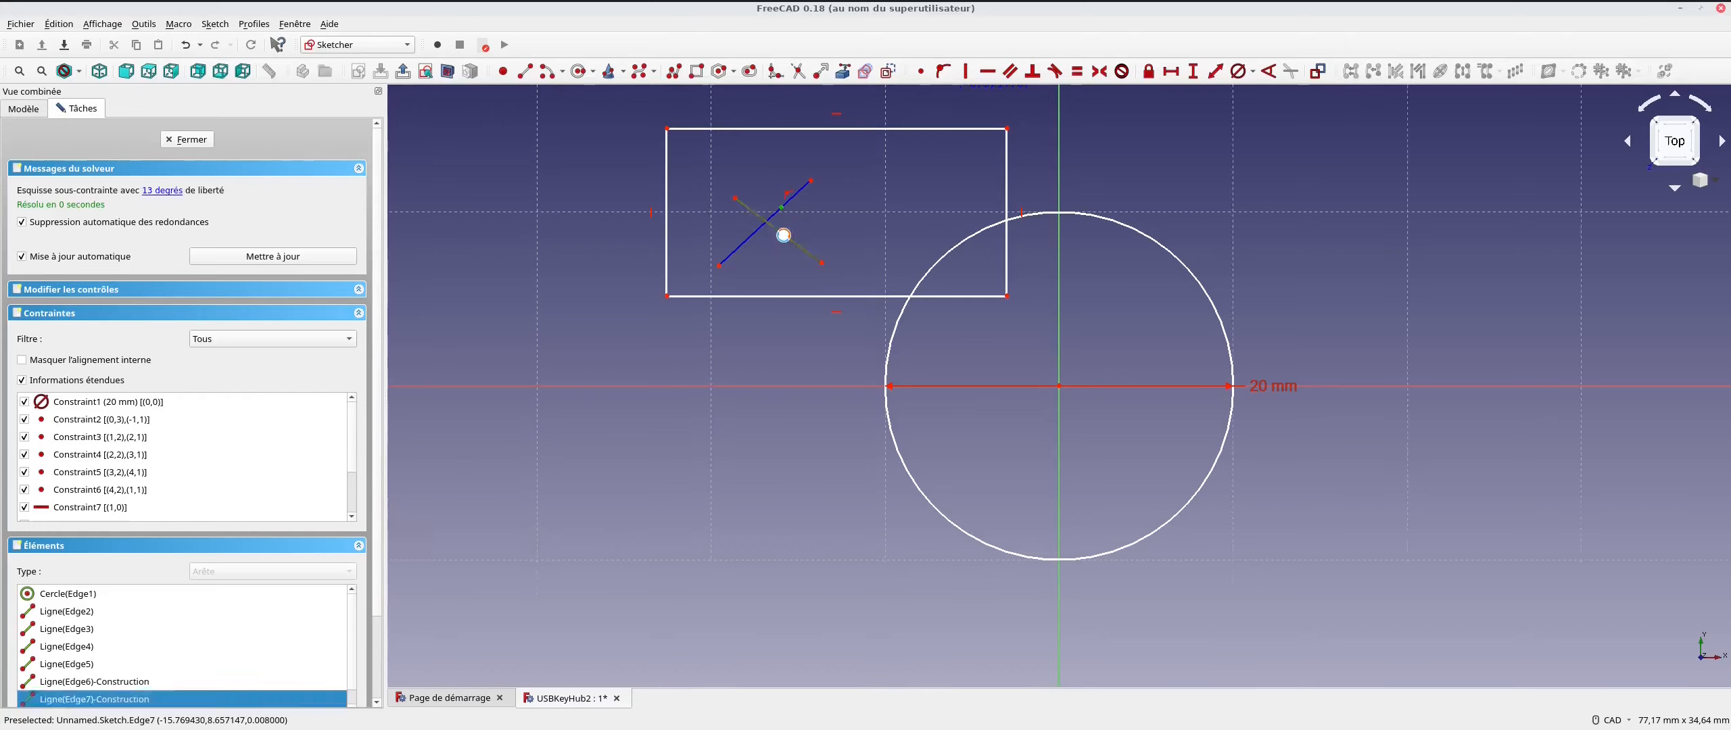
left_click(784, 232)
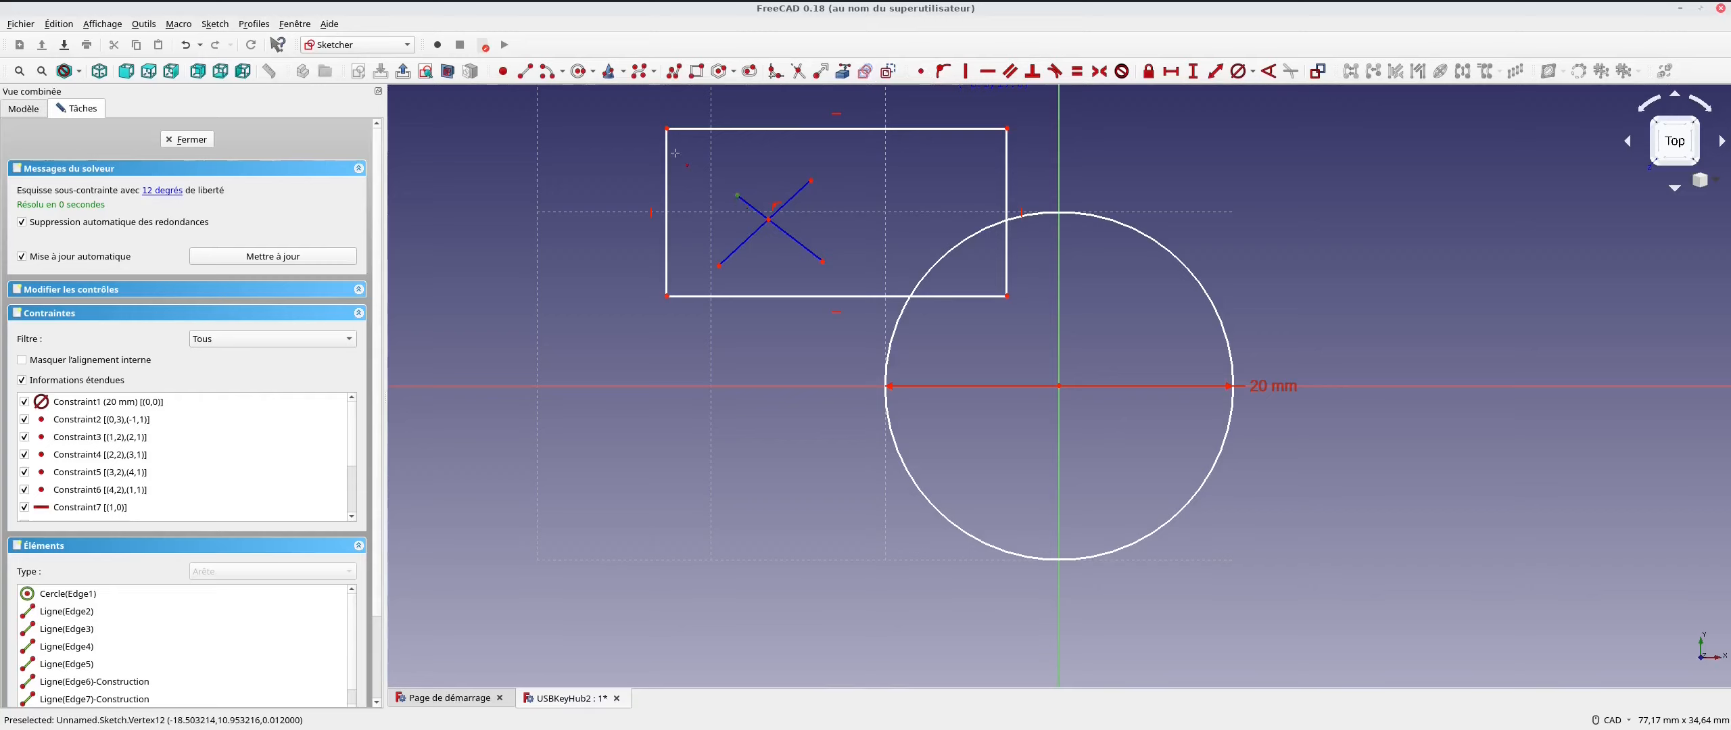
Make the diagonals' endpoints coincident with the rectangle's four corners and constrain their crossing point onto the horizontal axis
left_click(669, 134)
left_click(737, 195)
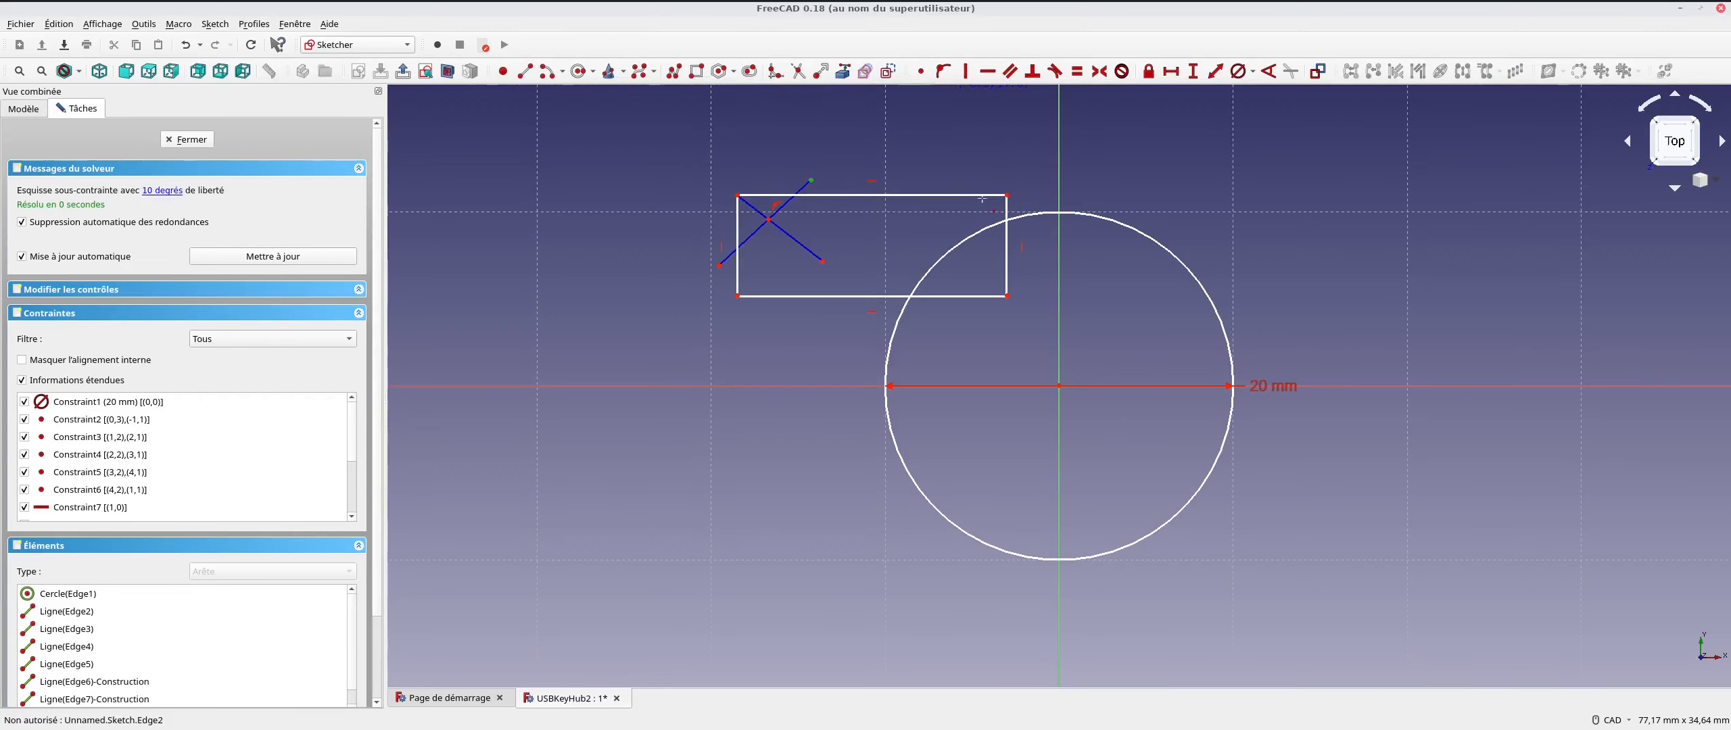
left_click(1006, 195)
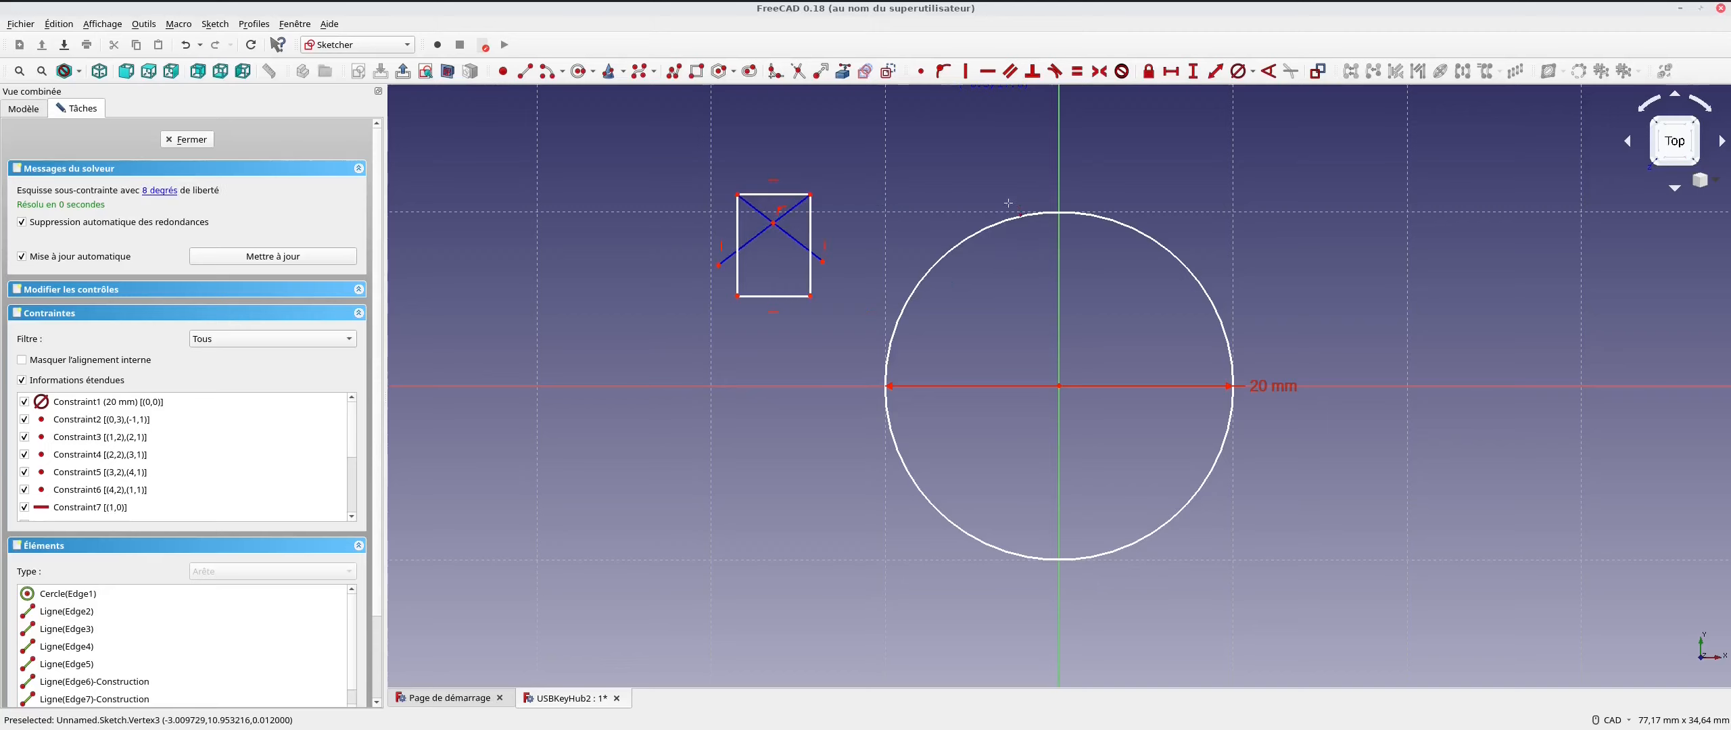
left_click(719, 266)
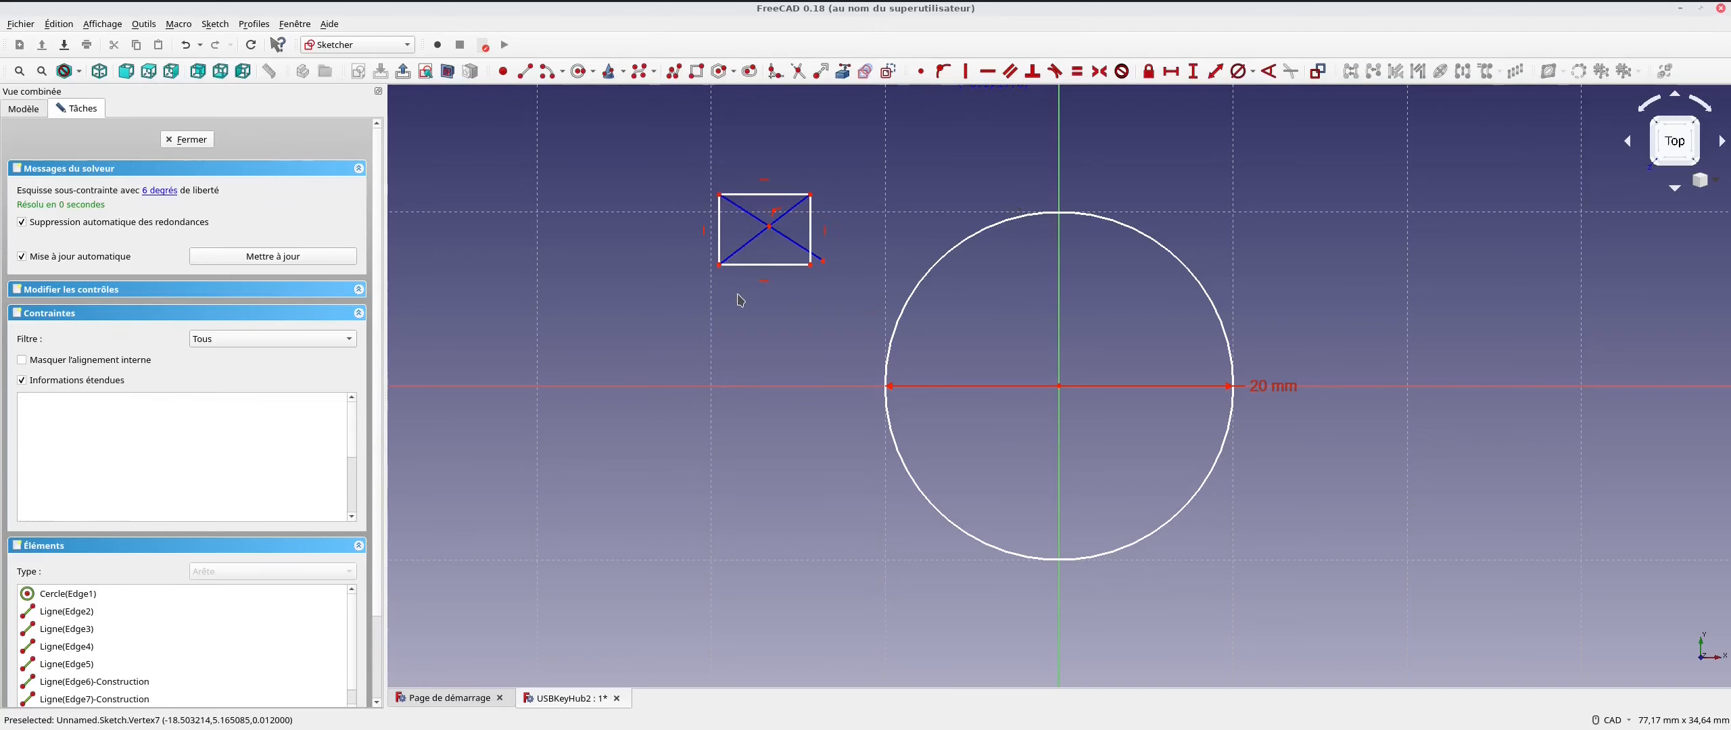
left_click(822, 260)
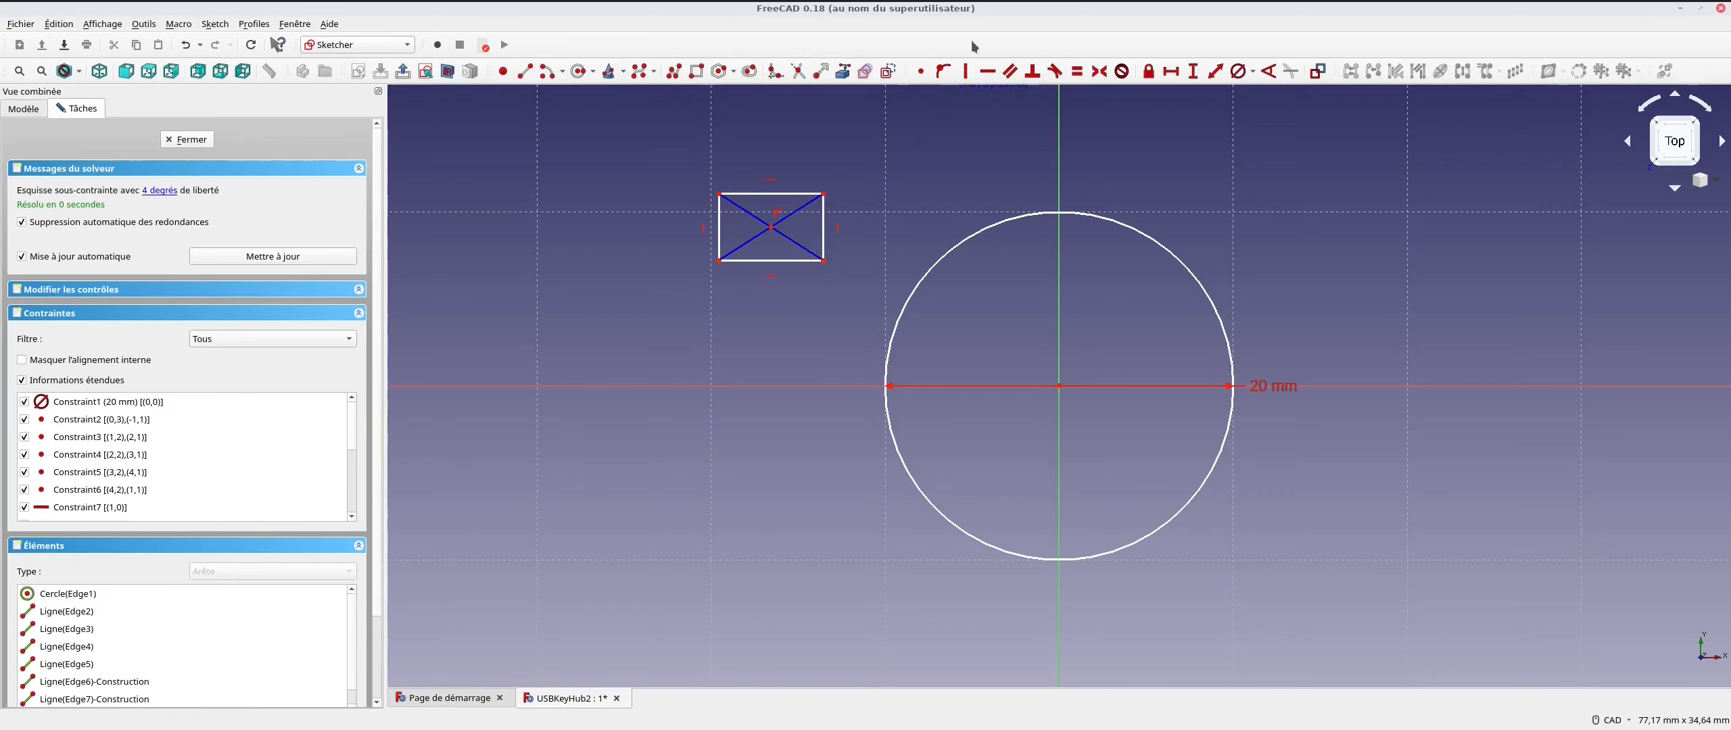
left_click(944, 71)
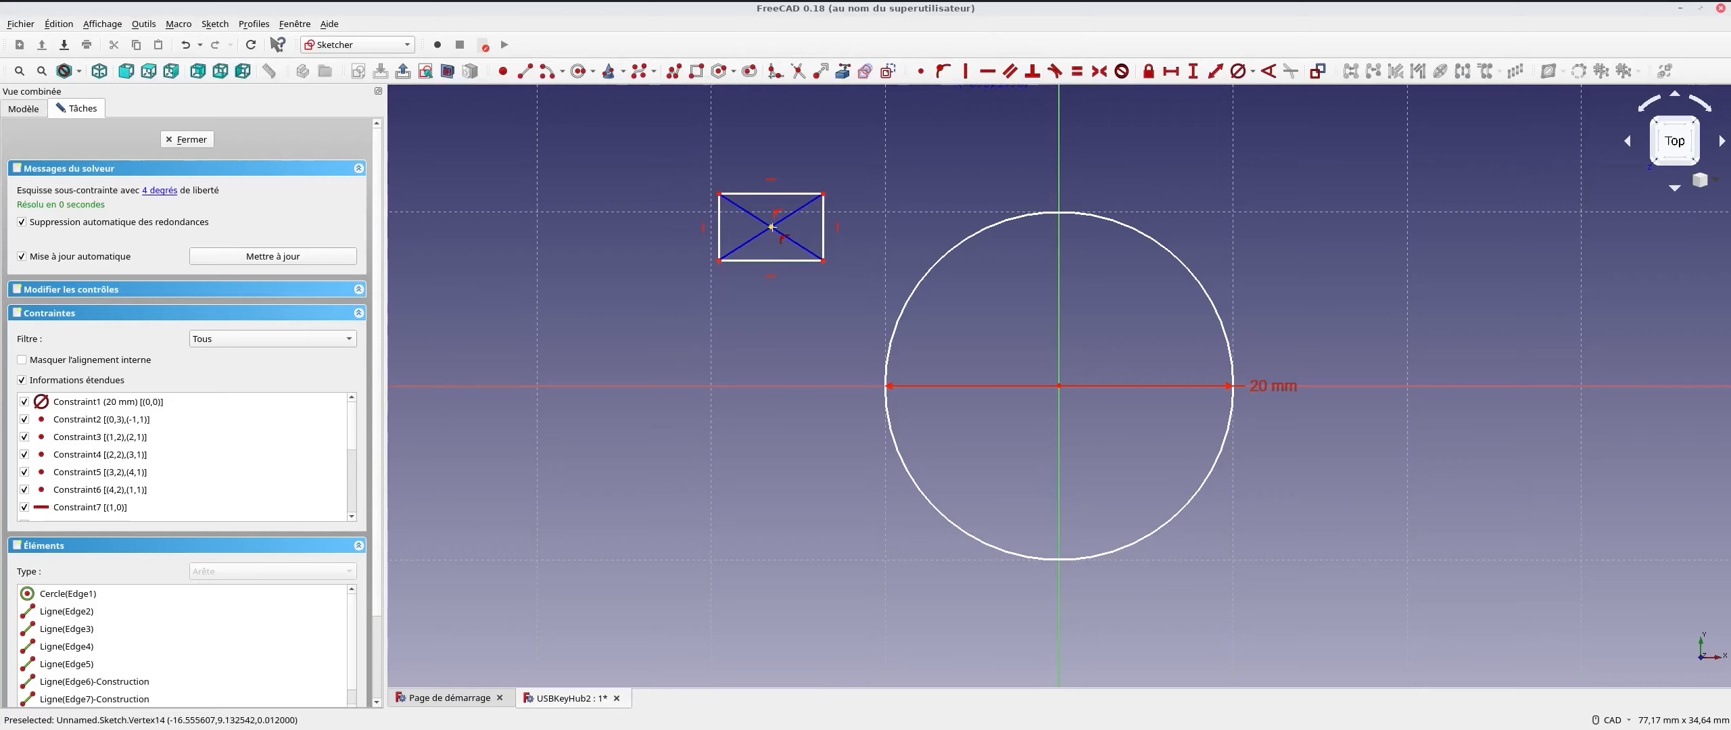
left_click(1311, 386)
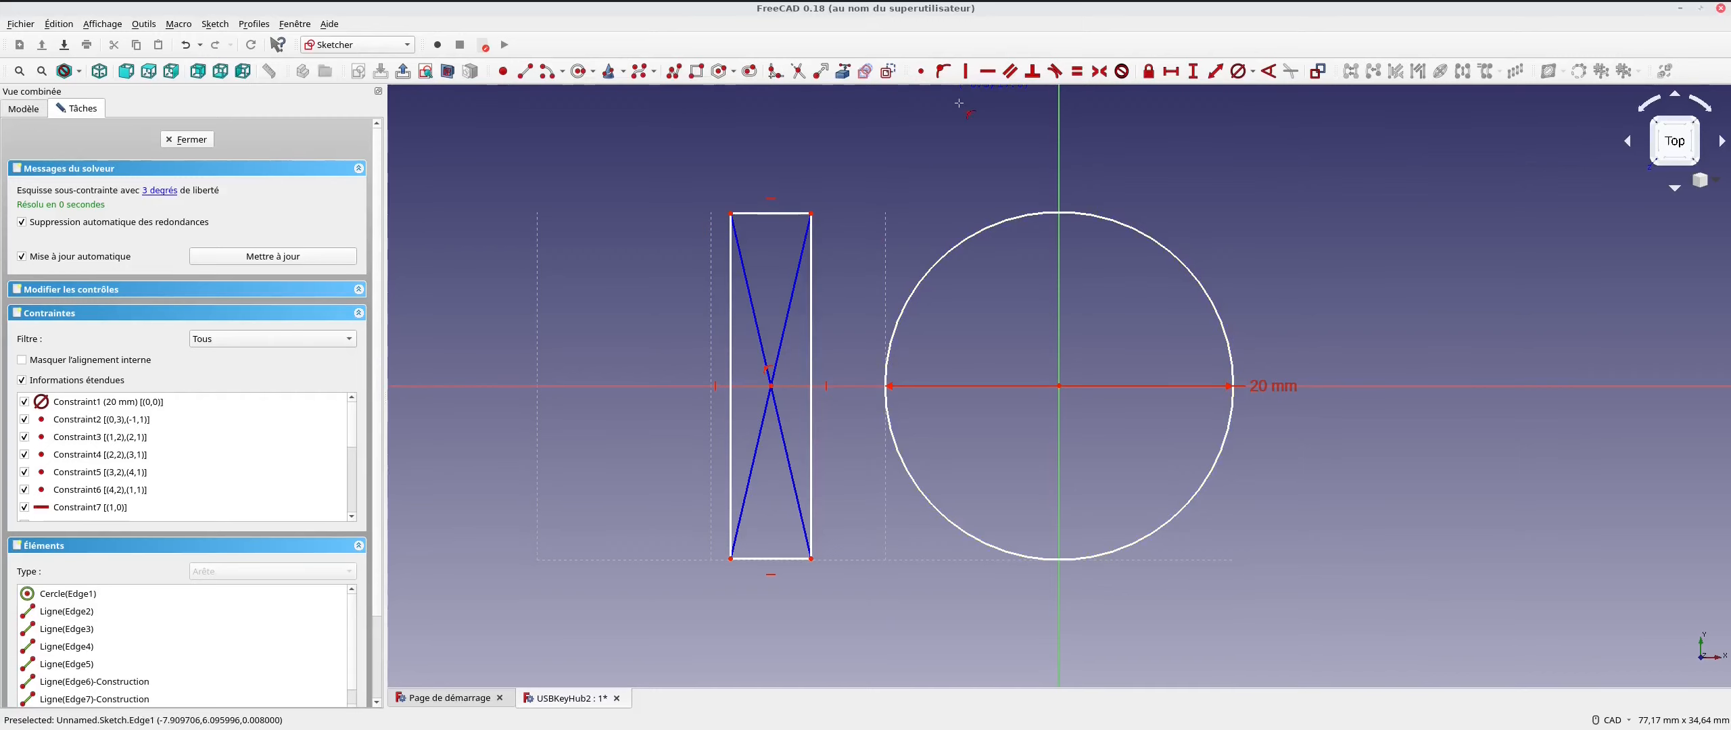
Constrain the rectangle's horizontal edge to a length of 37.5 mm and its vertical edge to 12 mm
left_click(1098, 71)
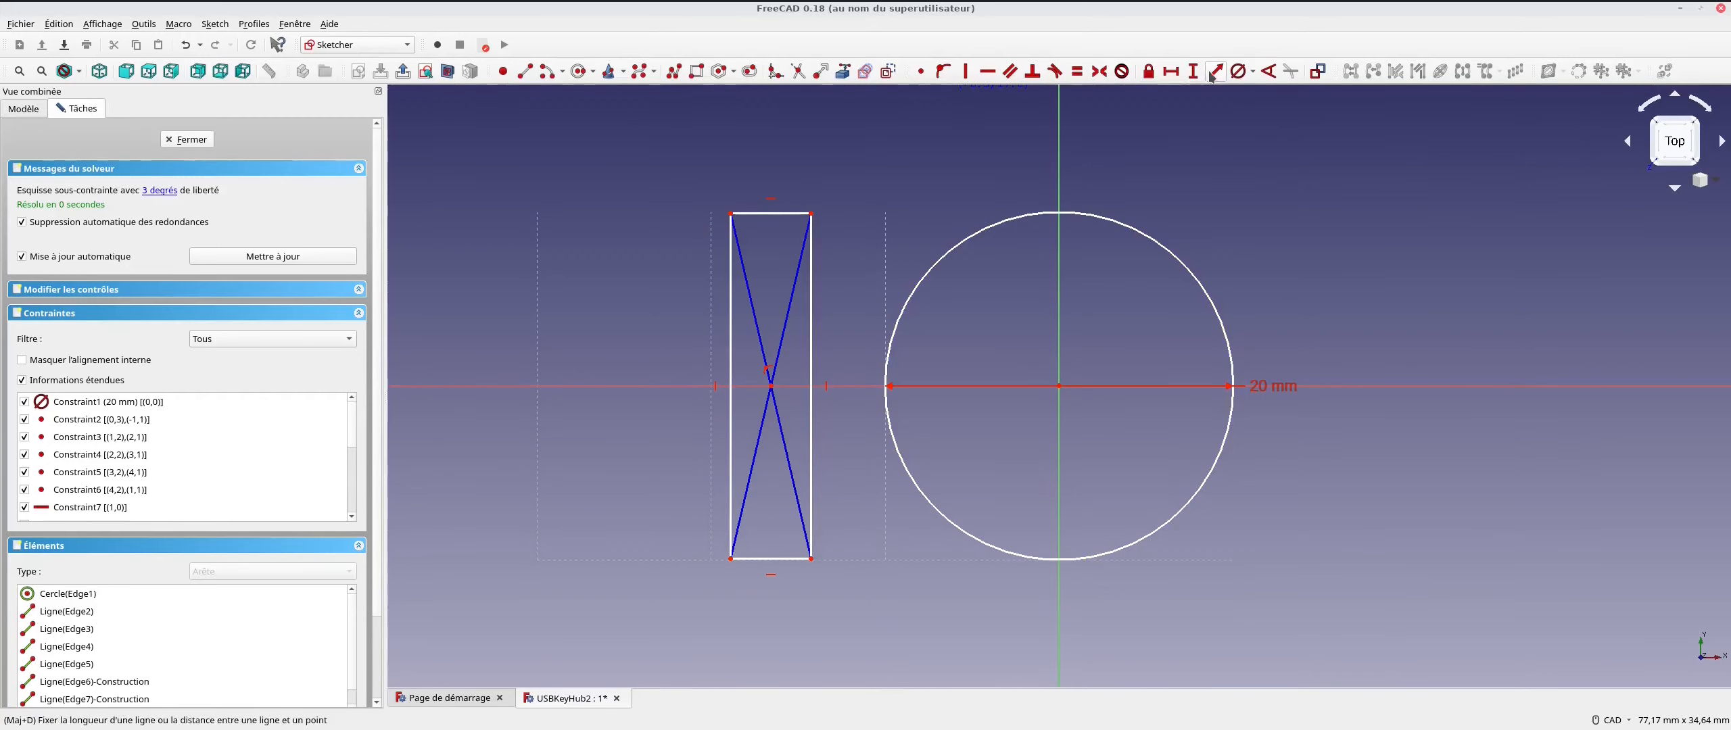
left_click(768, 213)
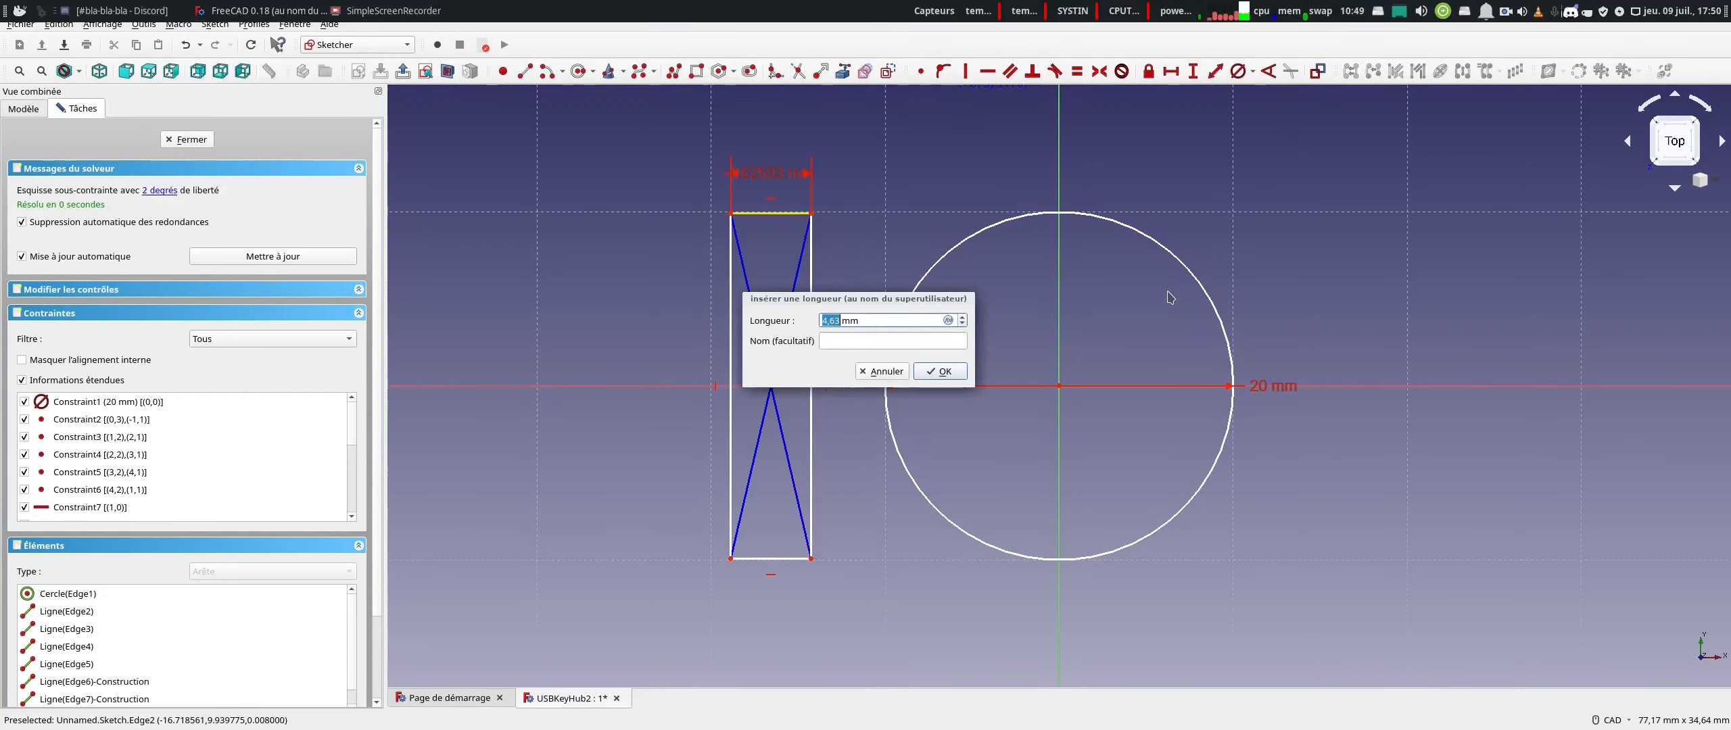
type("37.5")
left_click(941, 371)
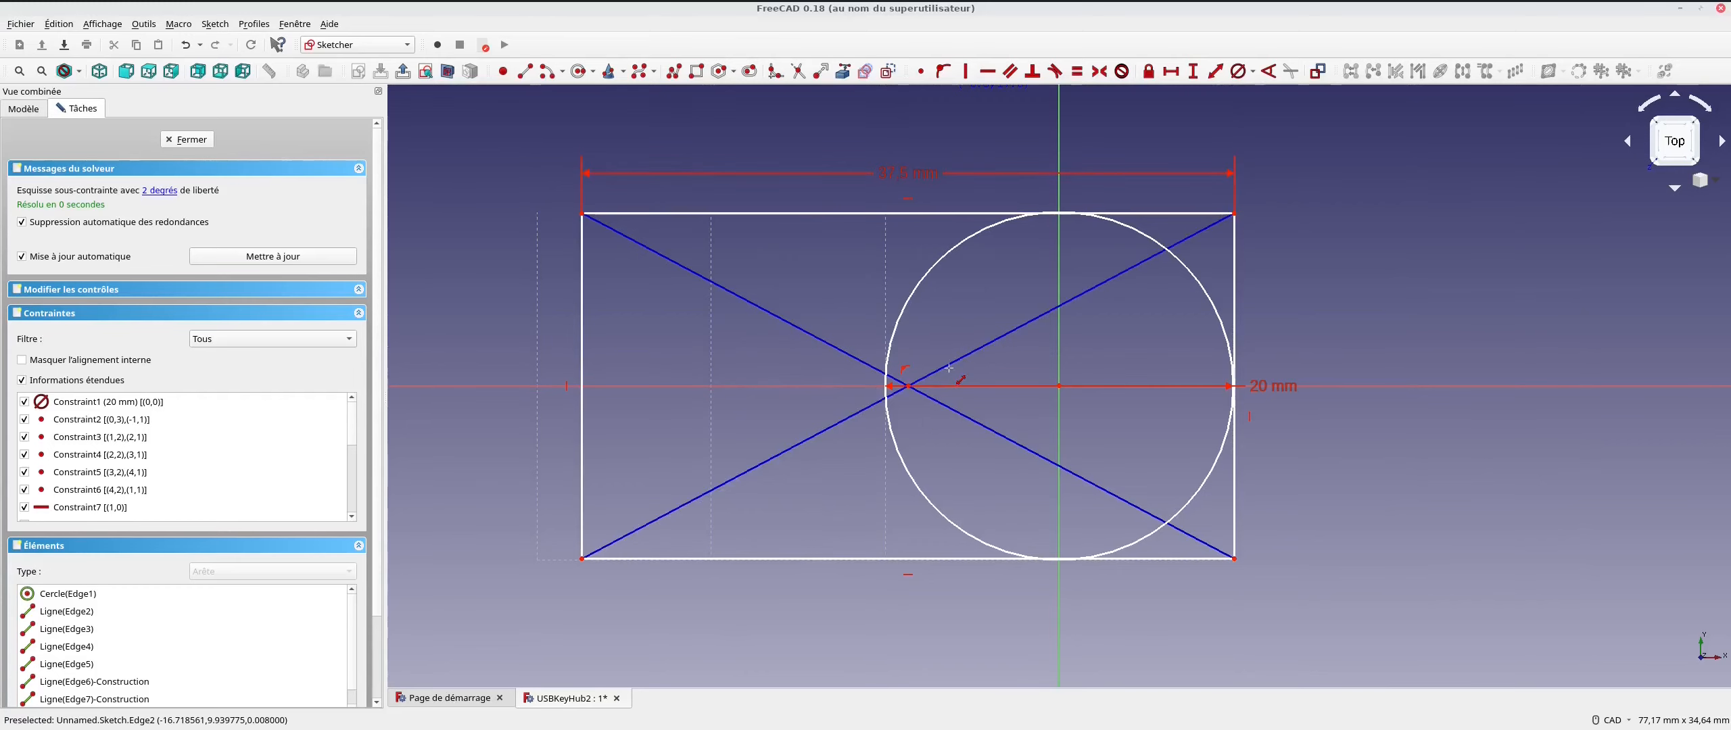
left_click(581, 317)
type("12")
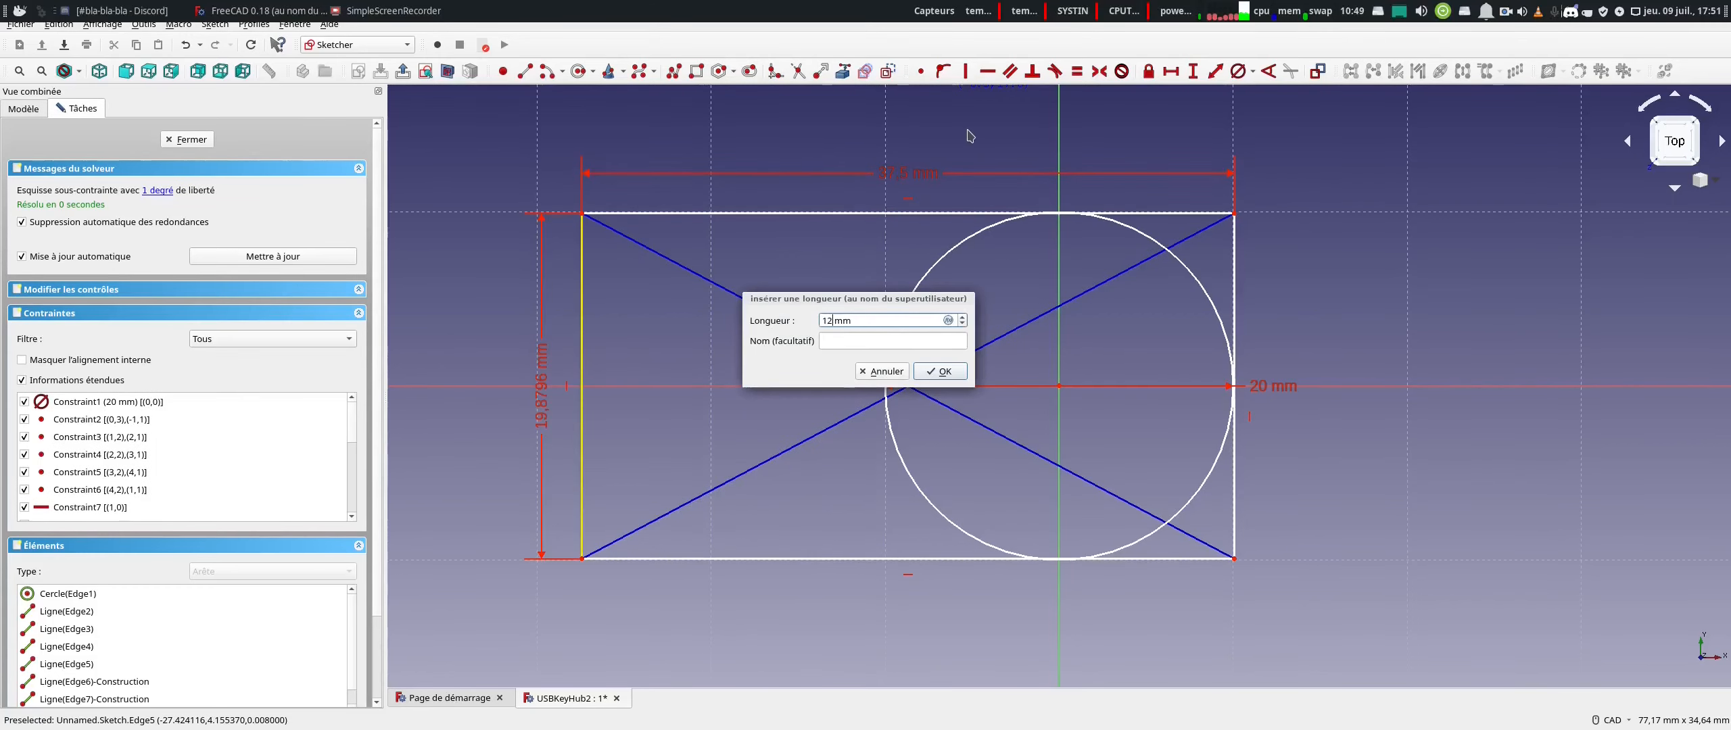
key("Return")
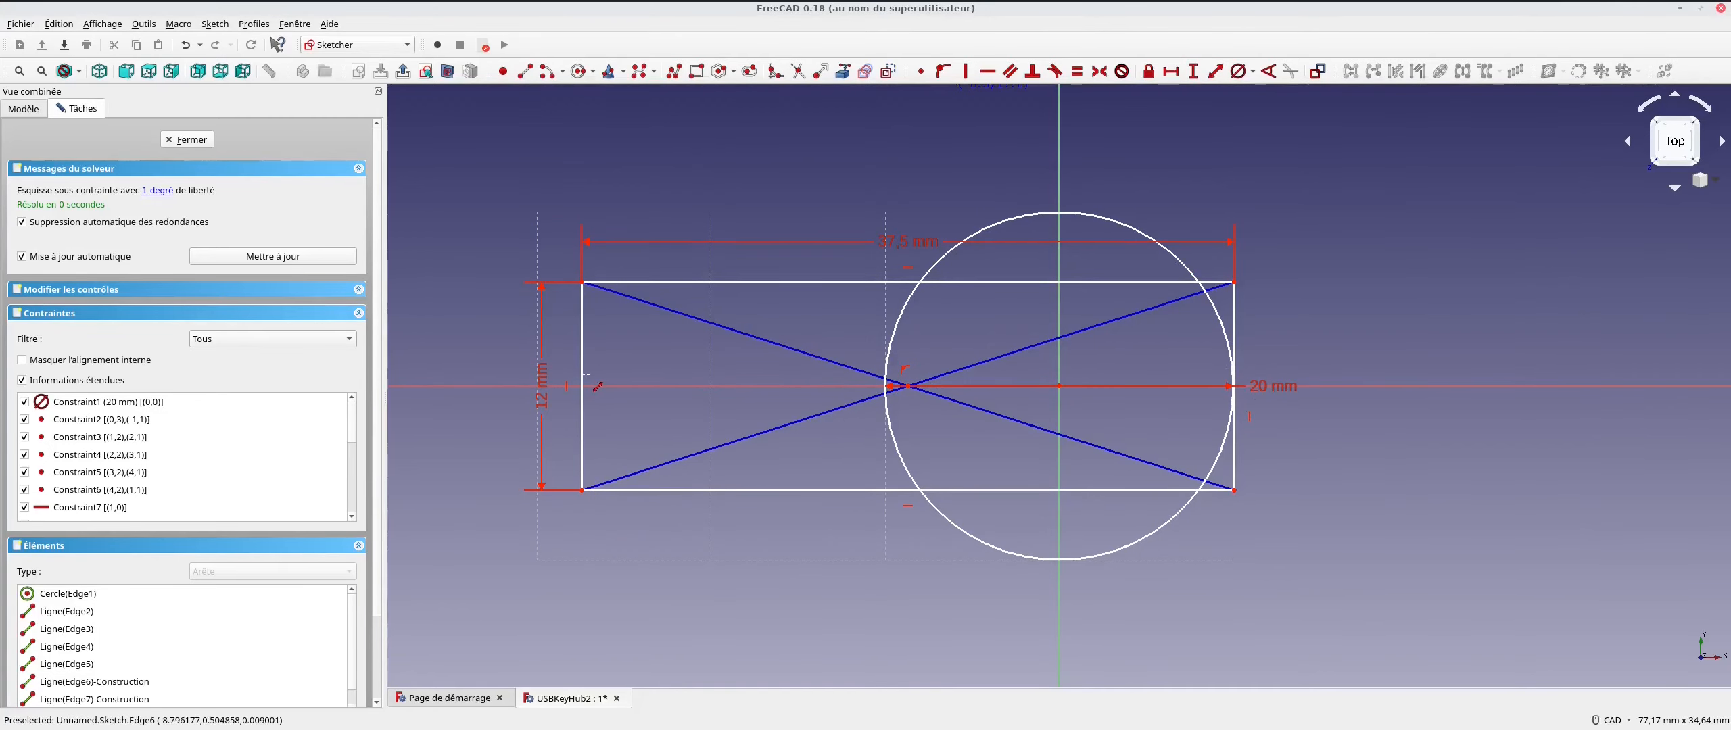
Try to make the rectangle's left edge coincident with the sketch's vertical axis
left_click(944, 71)
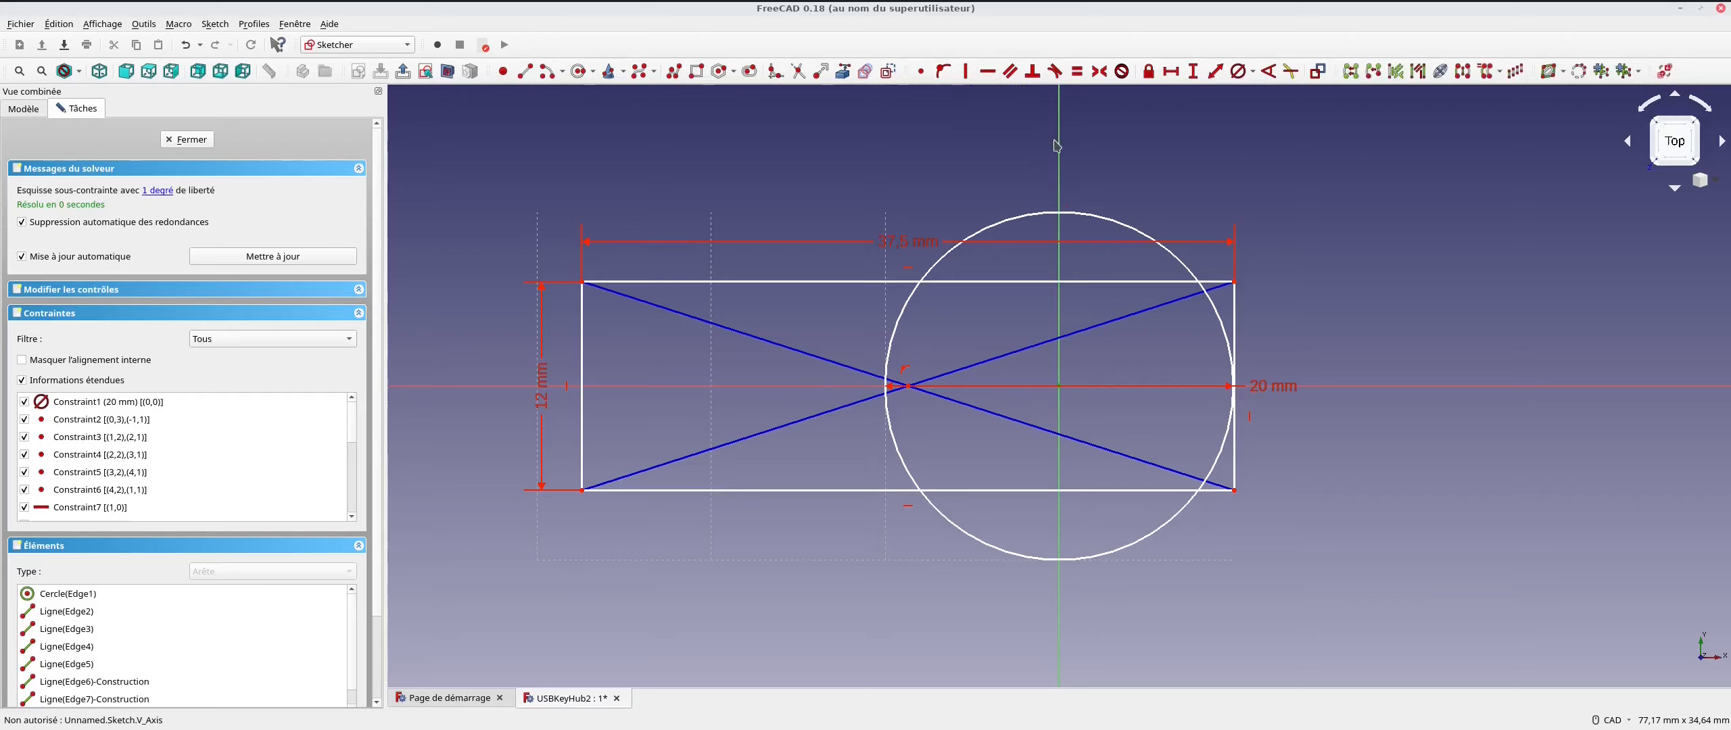
left_click(922, 70)
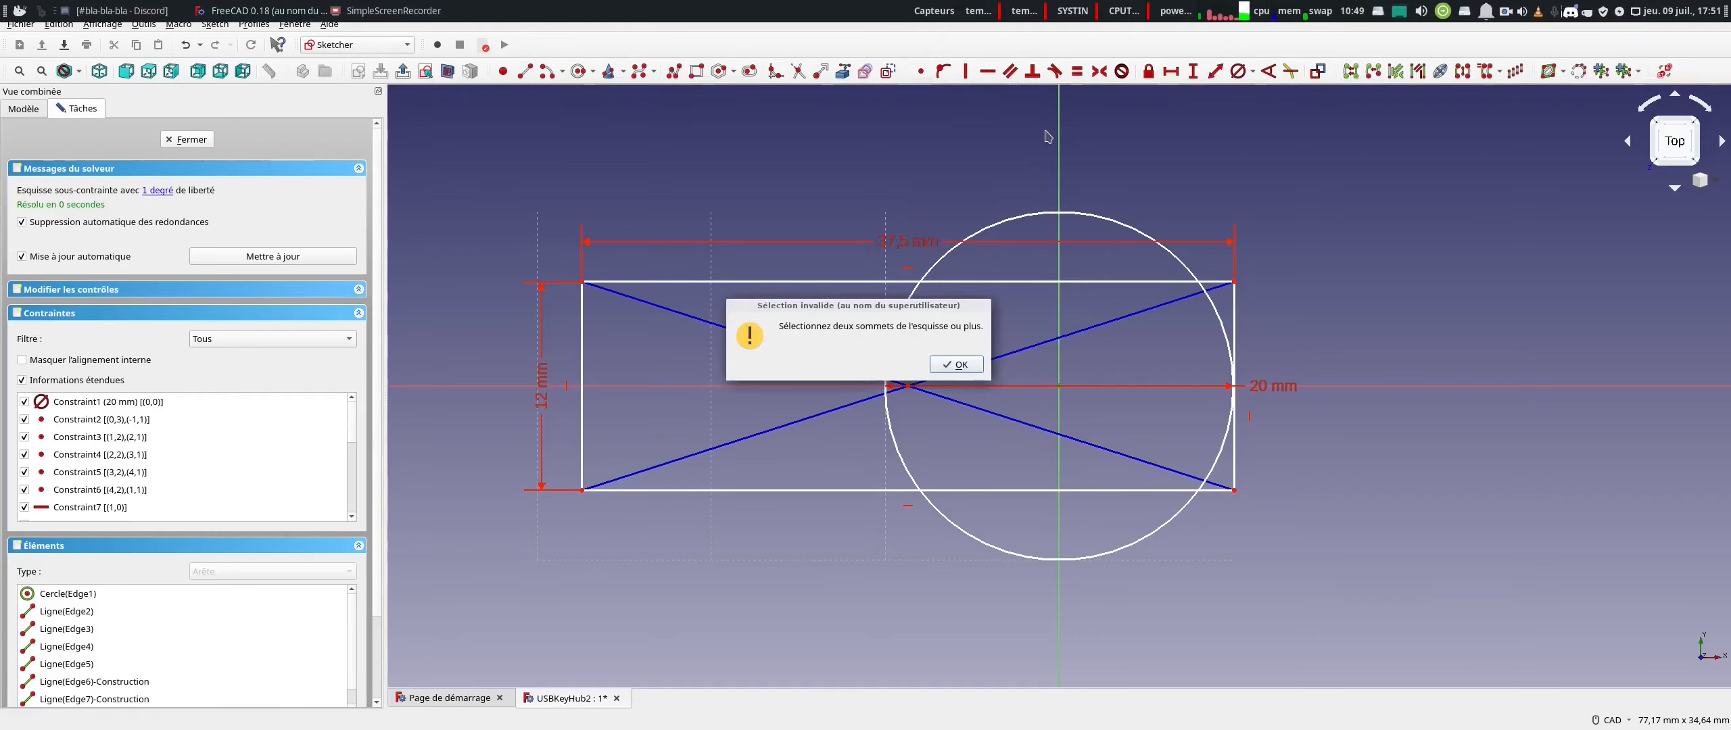
left_click(958, 365)
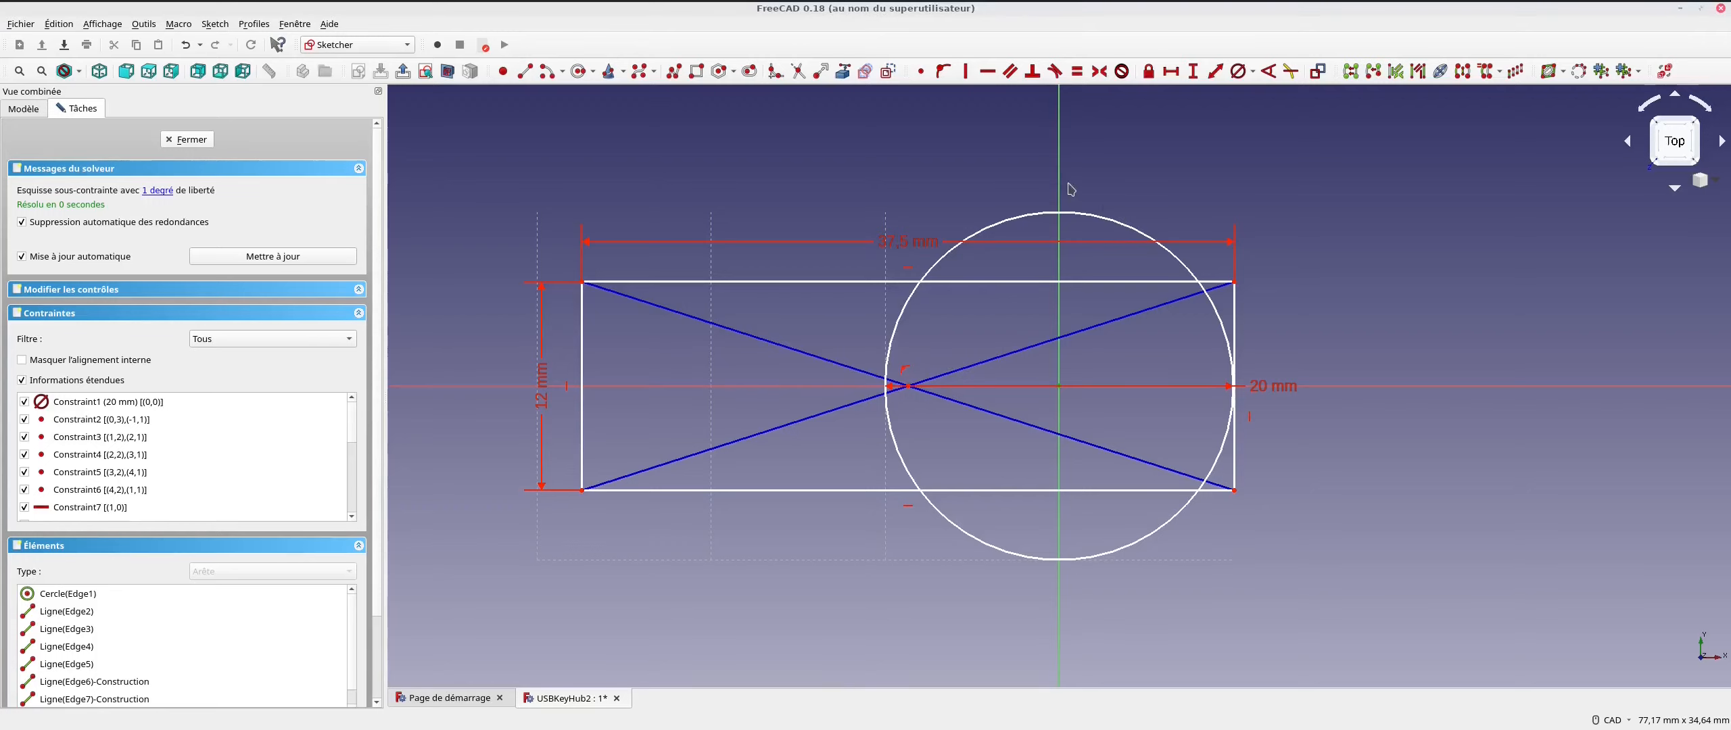
left_click(581, 346)
left_click(921, 70)
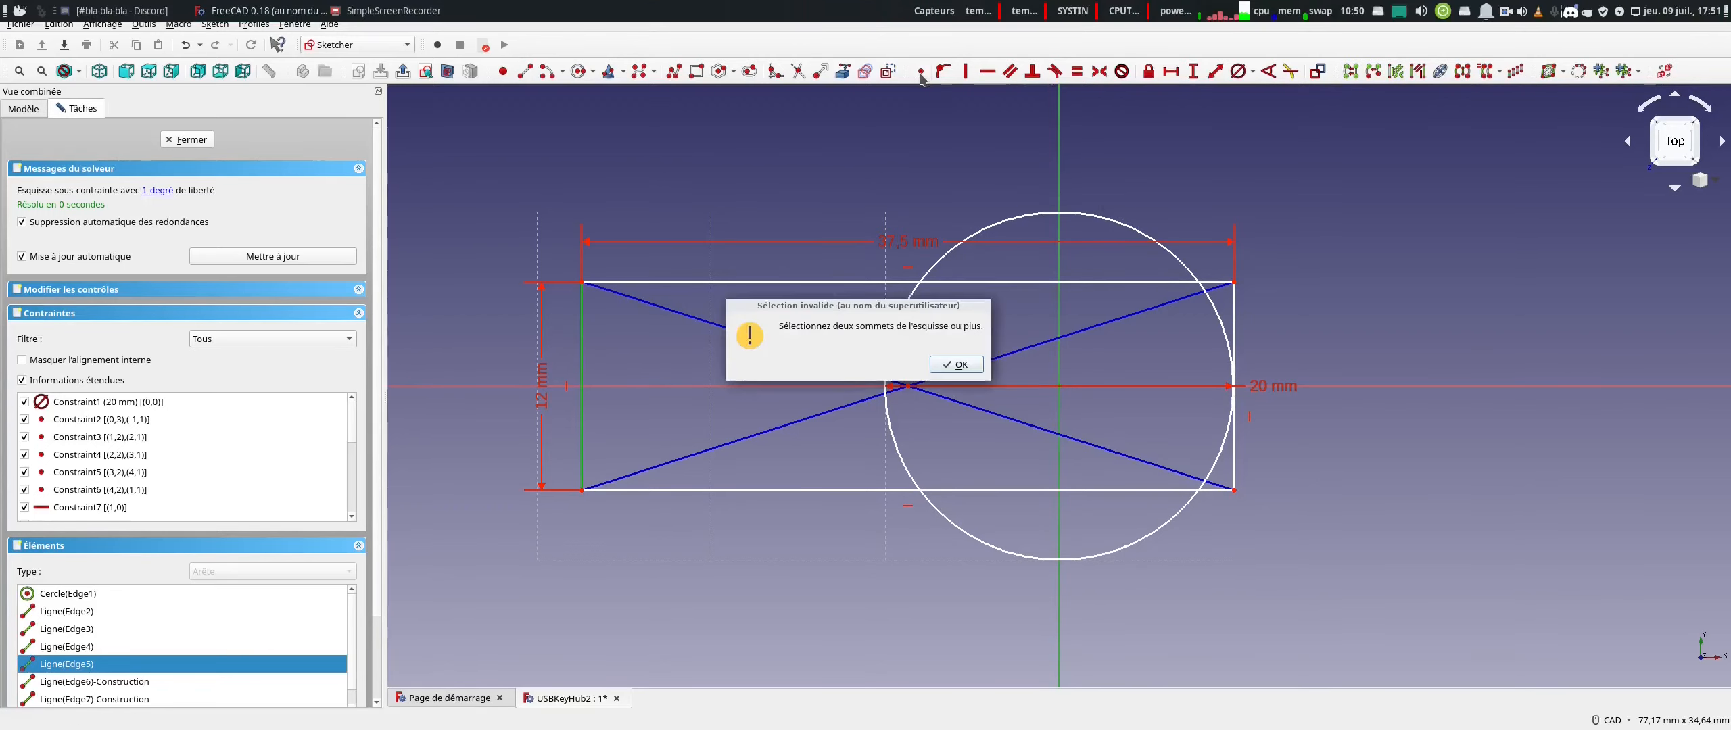
left_click(958, 363)
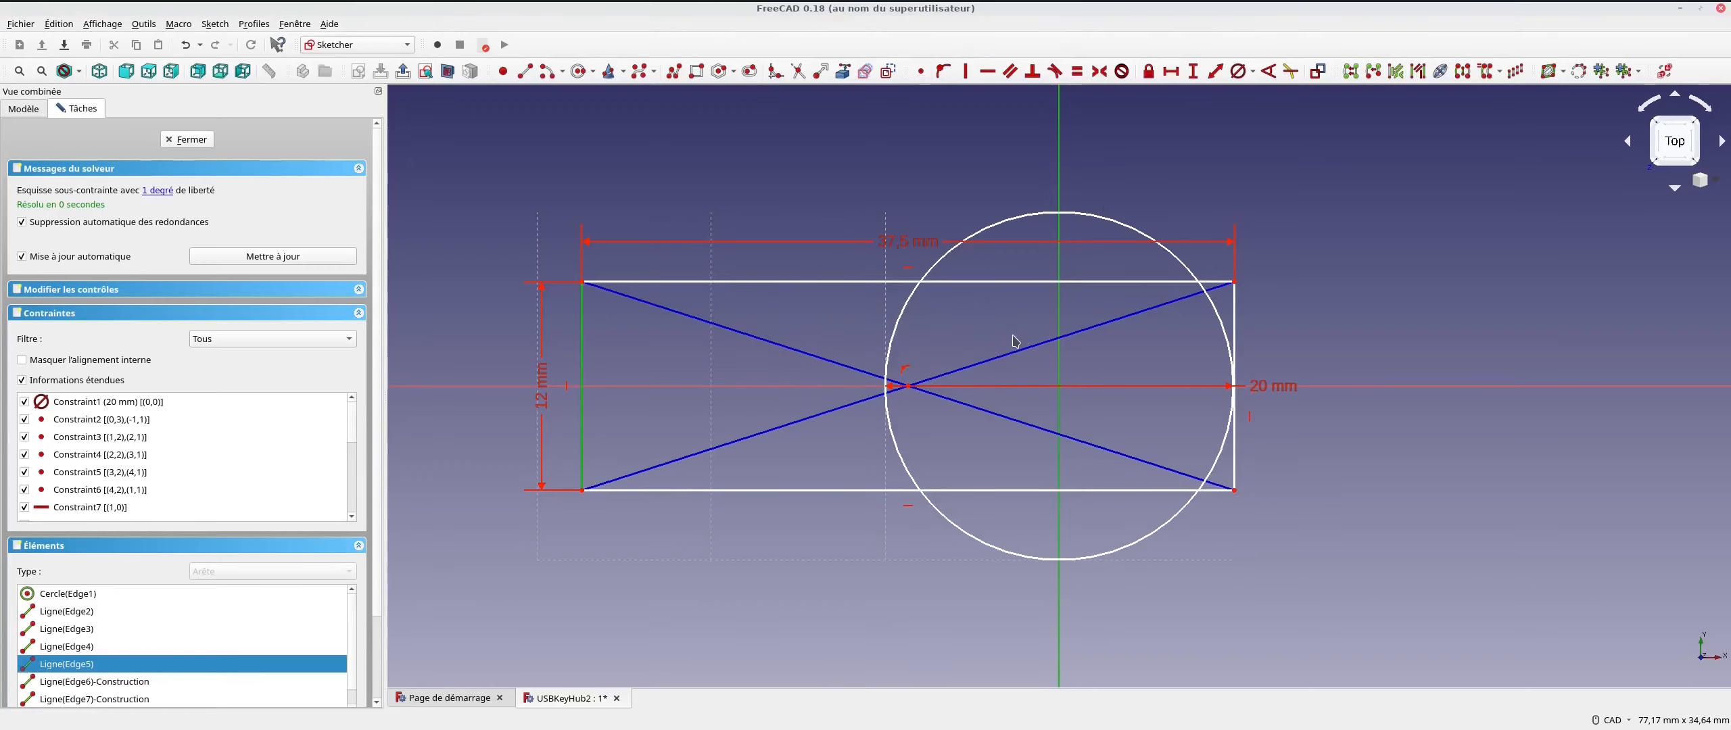
left_click(695, 168)
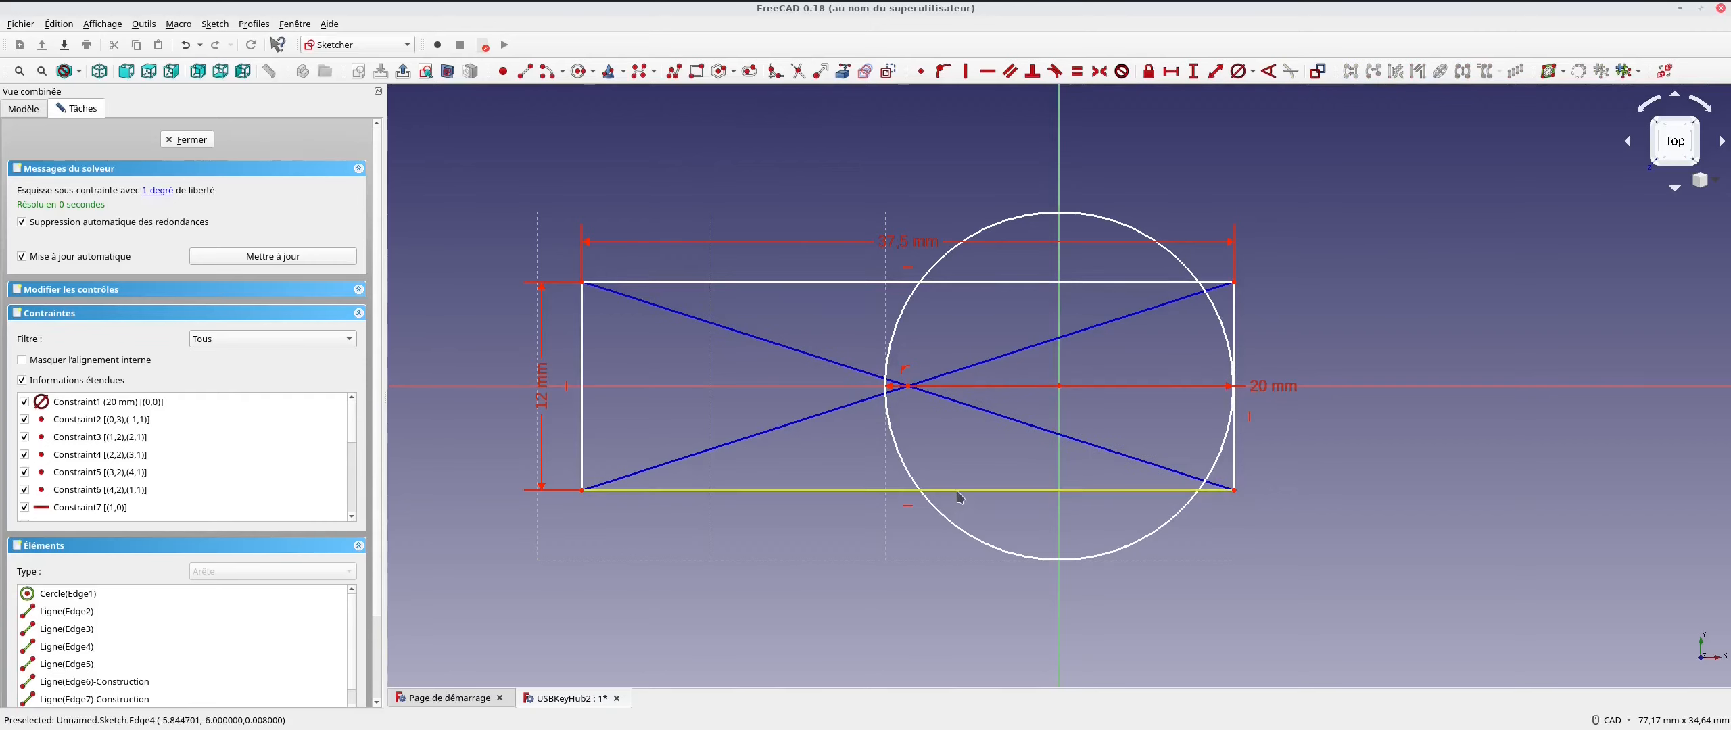
Move the rectangle to the right of the vertical axis and constrain its upper left corner onto that axis
left_click_drag(958, 490, 1480, 534)
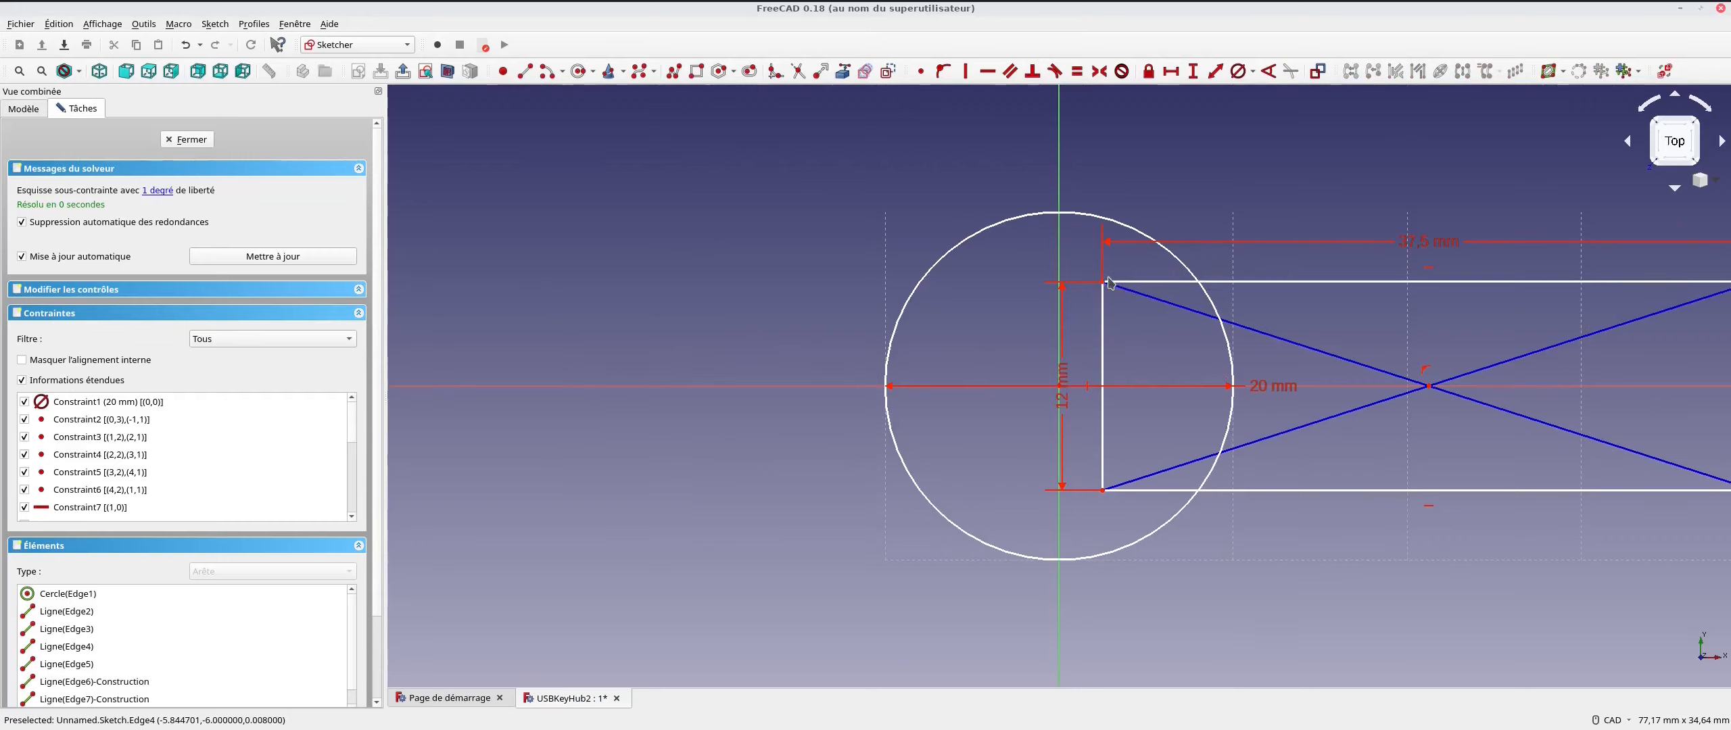
left_click(942, 72)
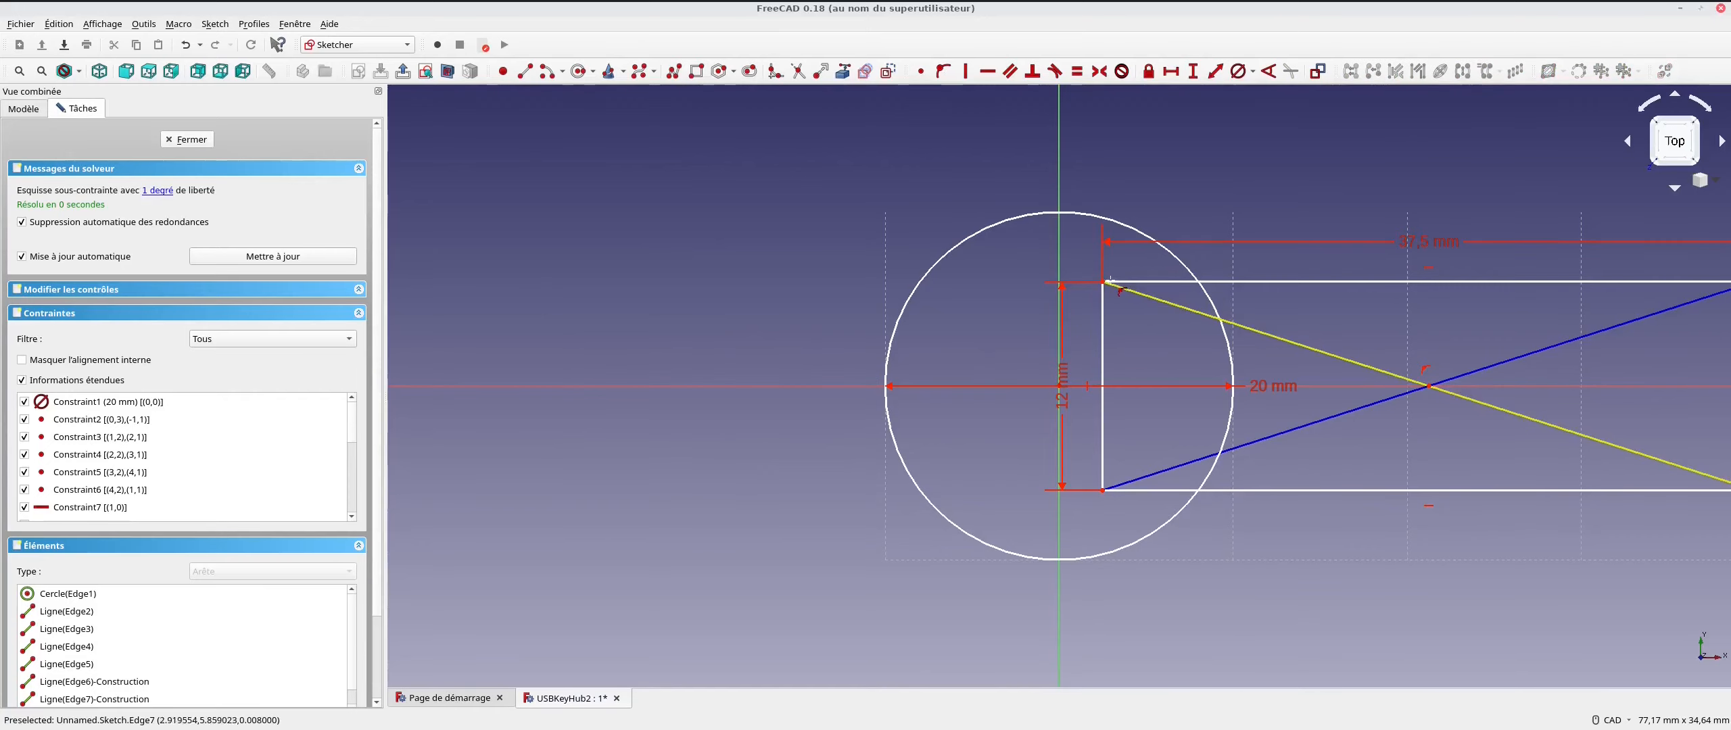
left_click(1059, 267)
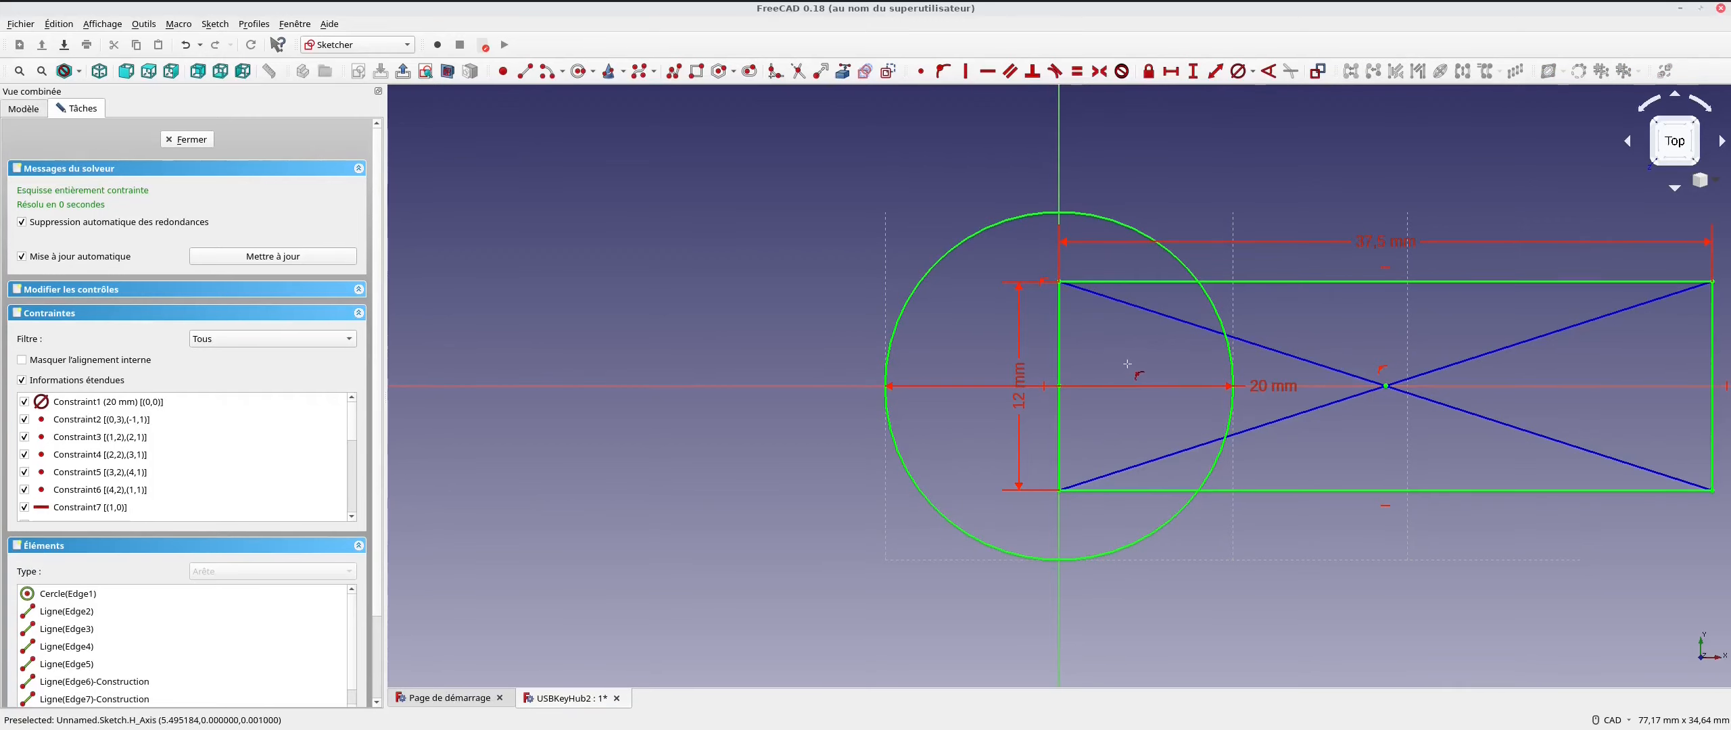
left_click(943, 70)
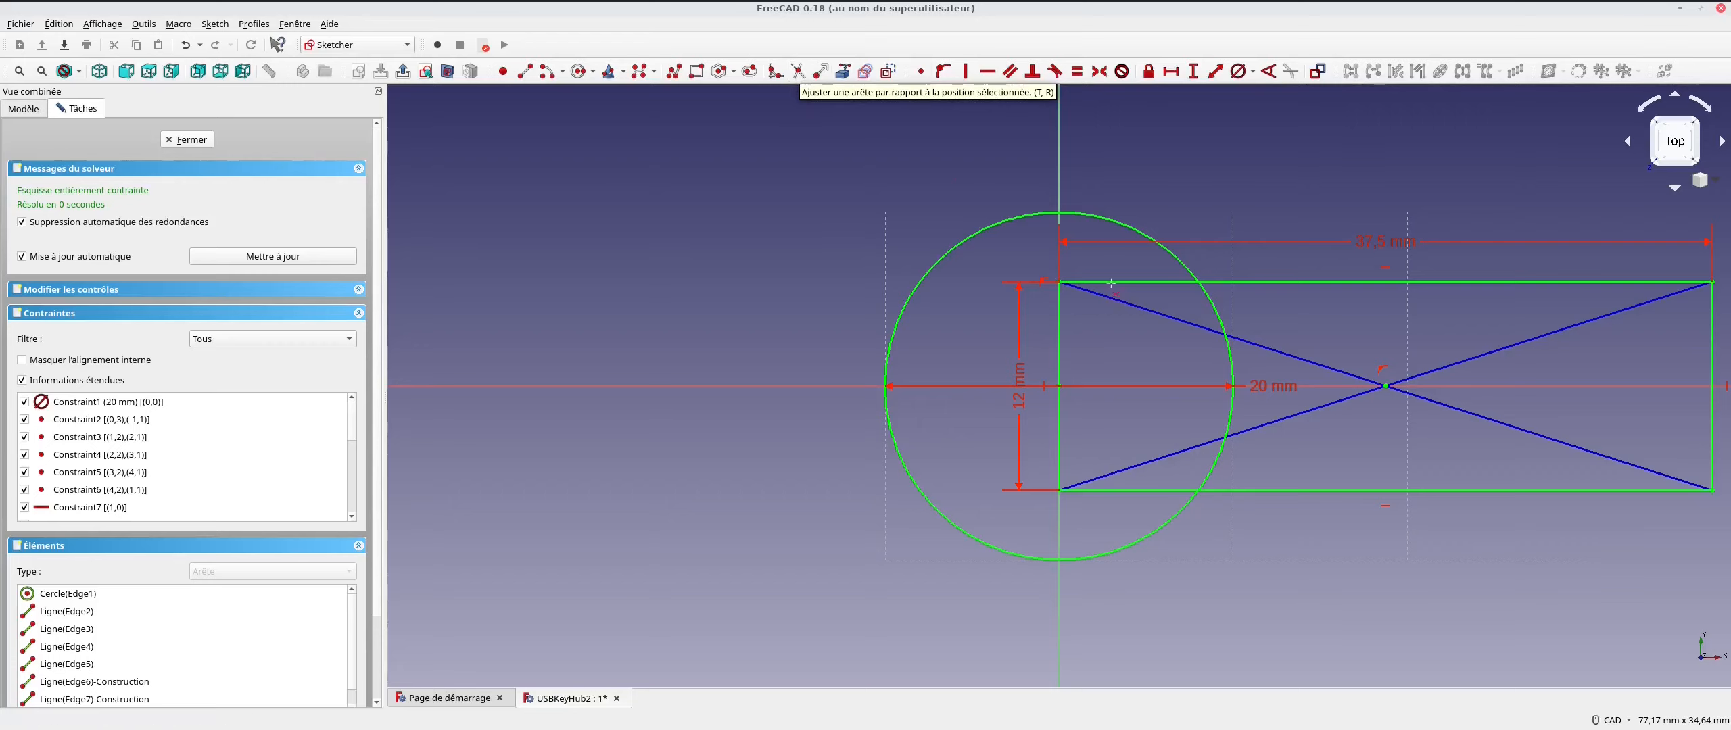
Trim the rectangle's two horizontal edges inside the circle and the circle's arc inside the rectangle to form one keyhole outline
left_click(798, 73)
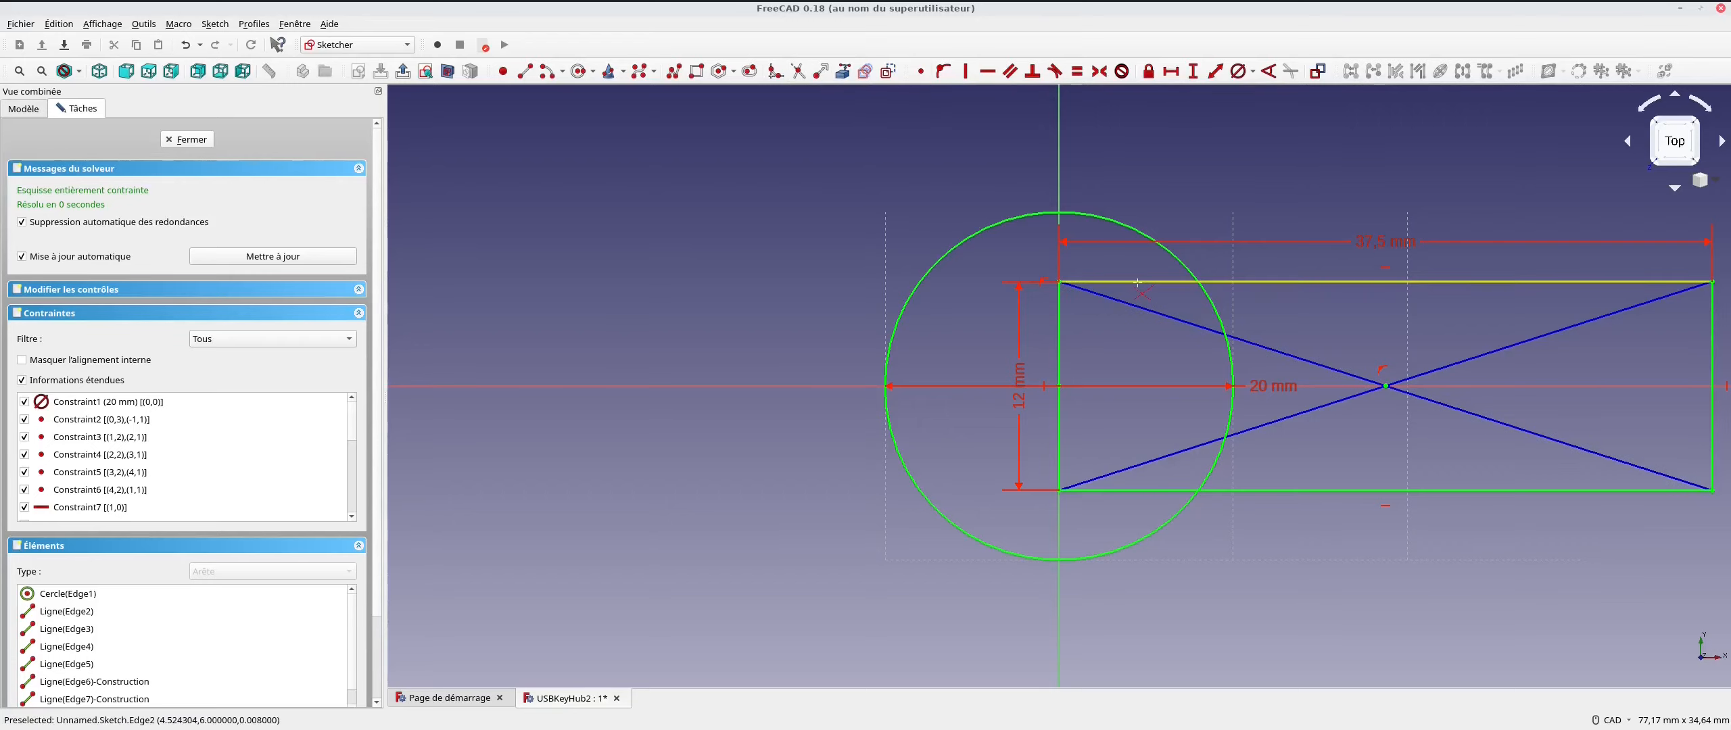
left_click(1138, 282)
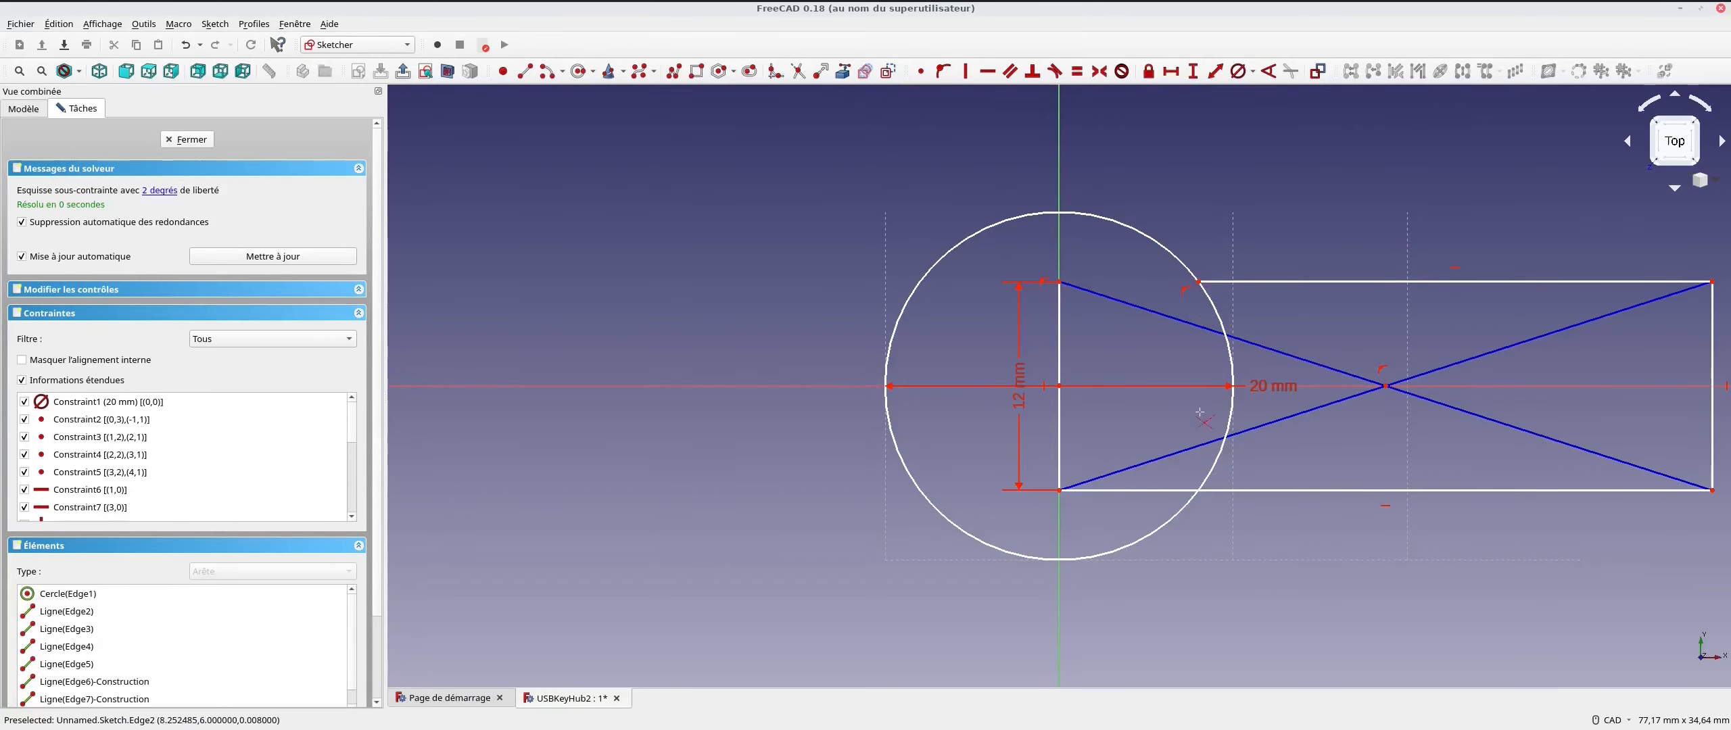
left_click(1143, 490)
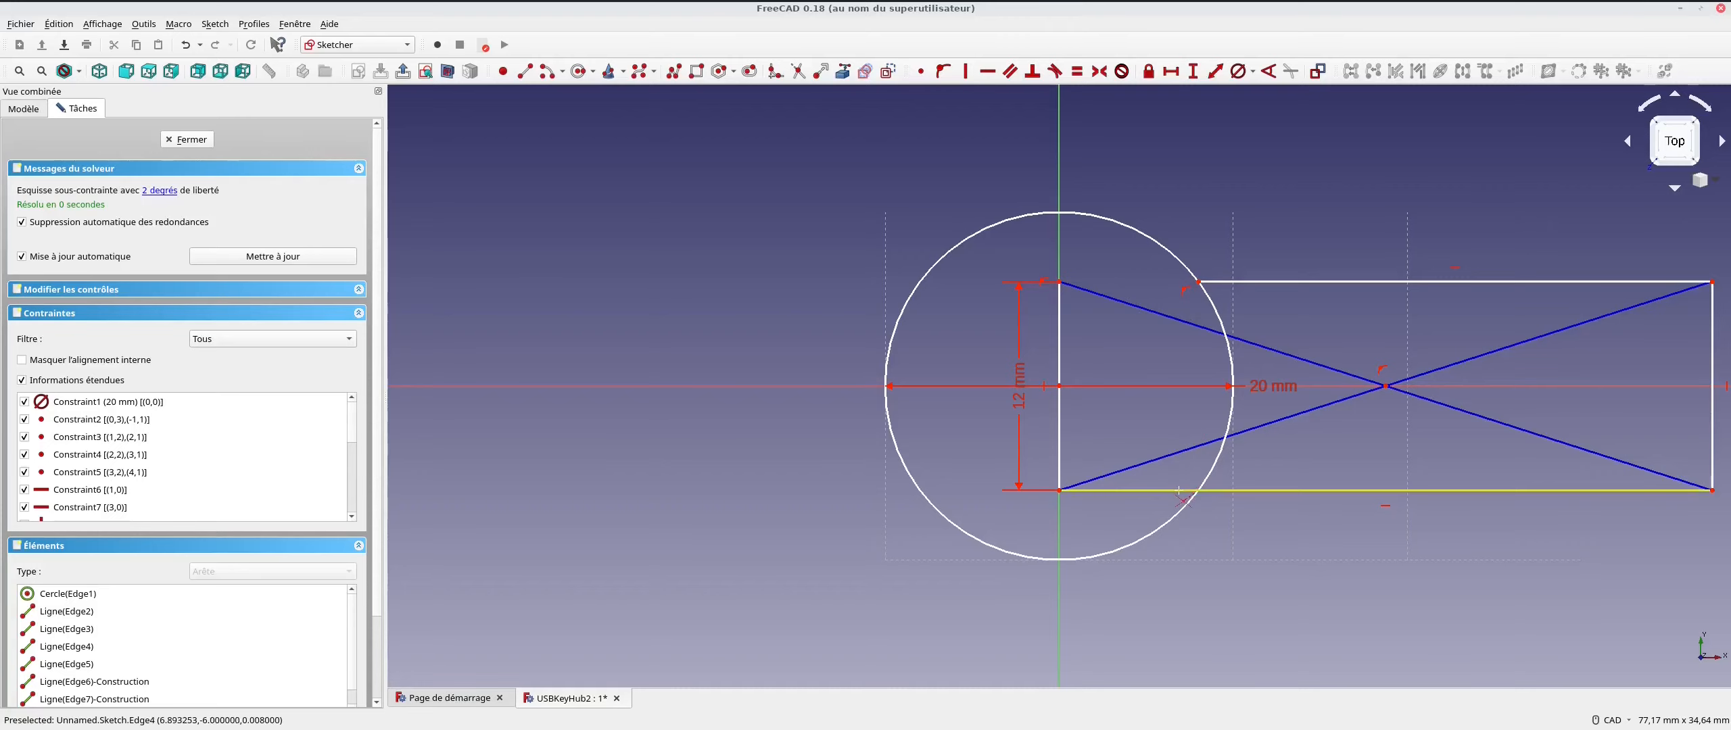
left_click(1225, 452)
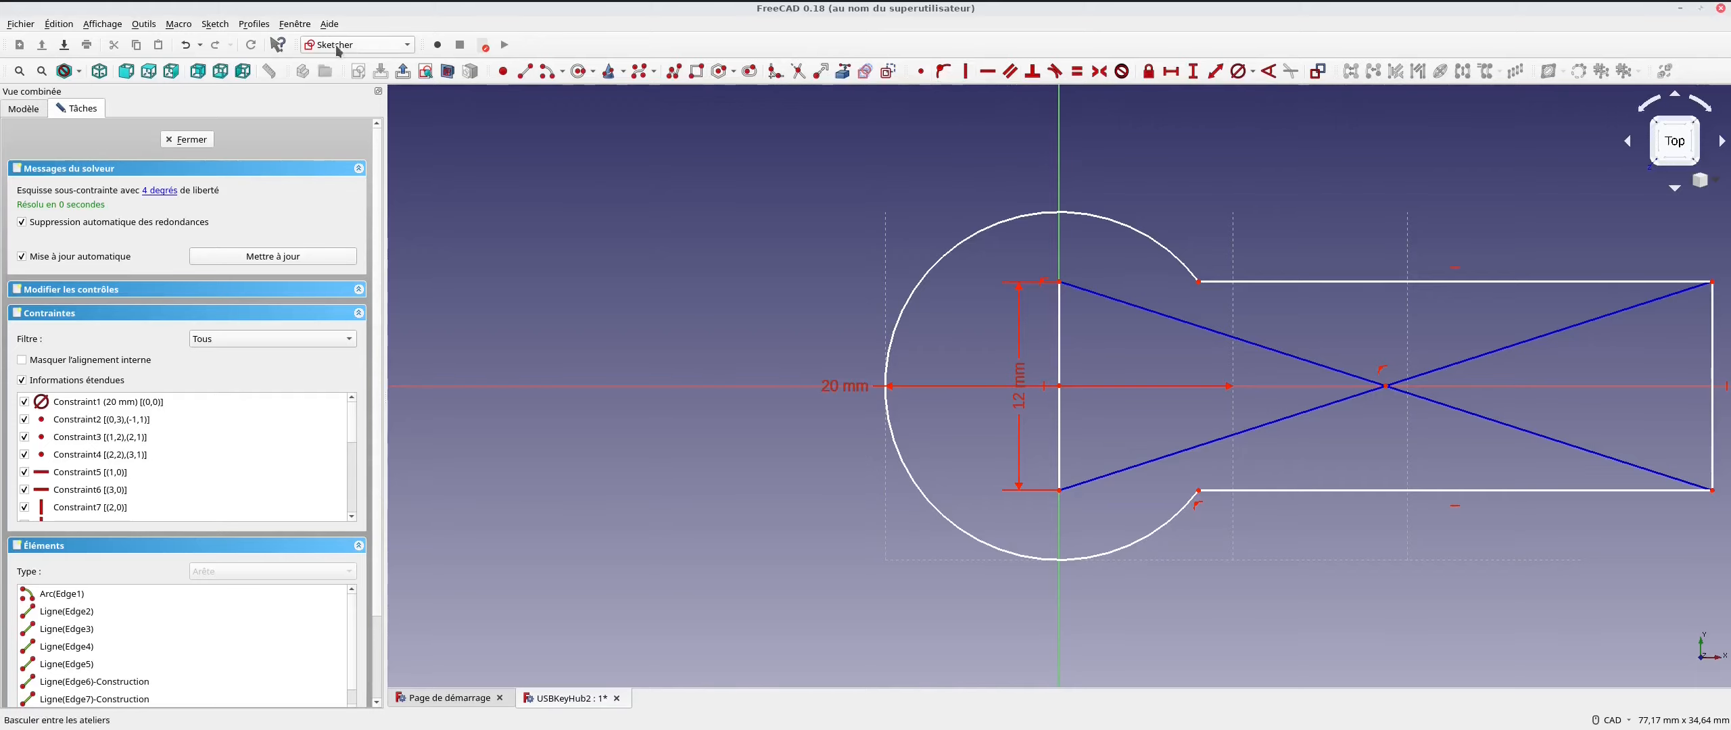
Draw a nearly horizontal line about 31.6 mm long above the profile and convert it to construction geometry
left_click(521, 73)
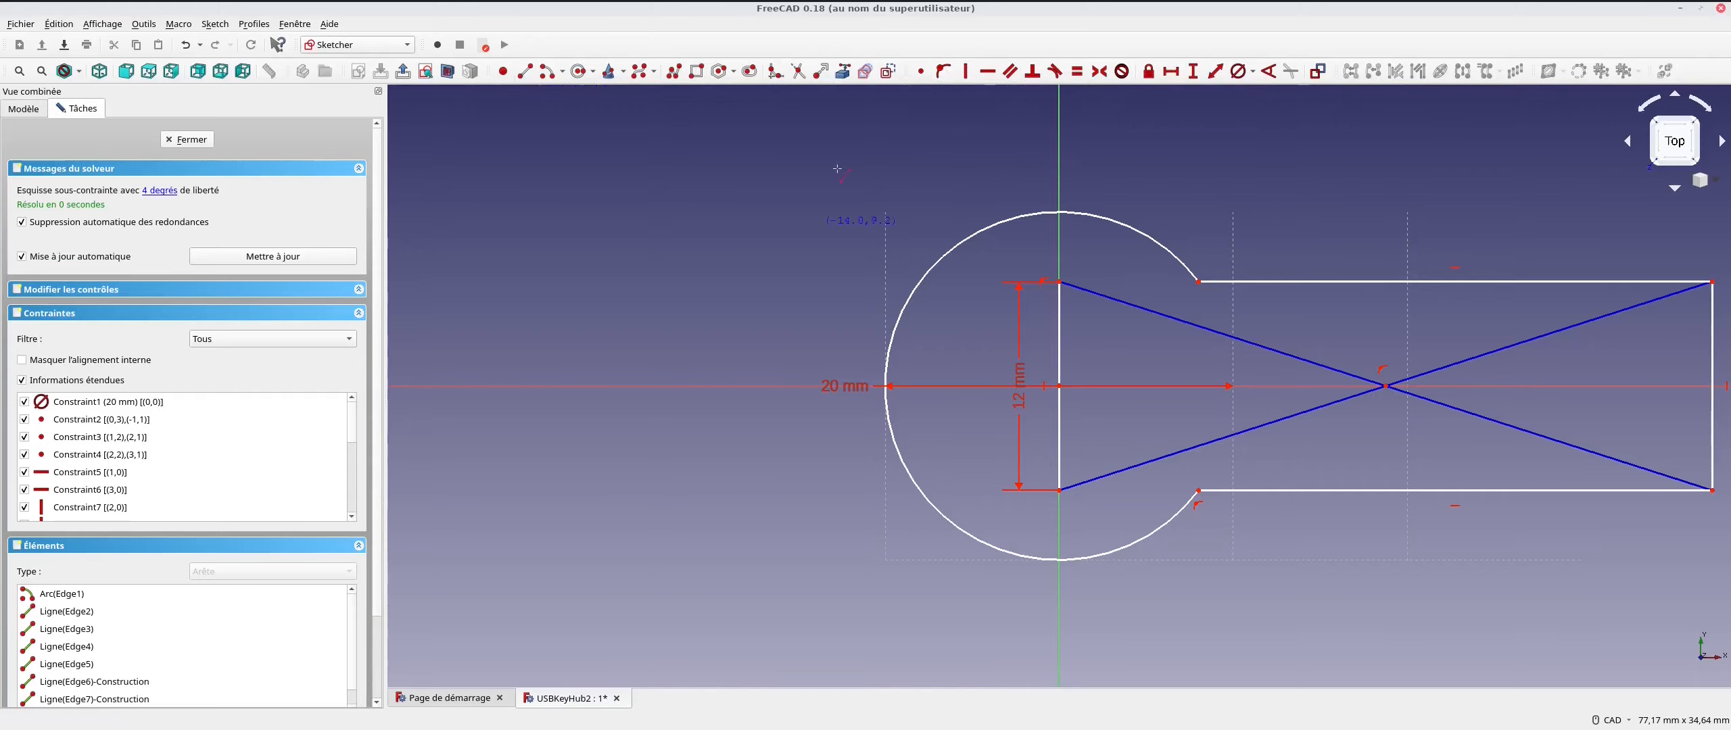
left_click(1021, 159)
left_click(1569, 155)
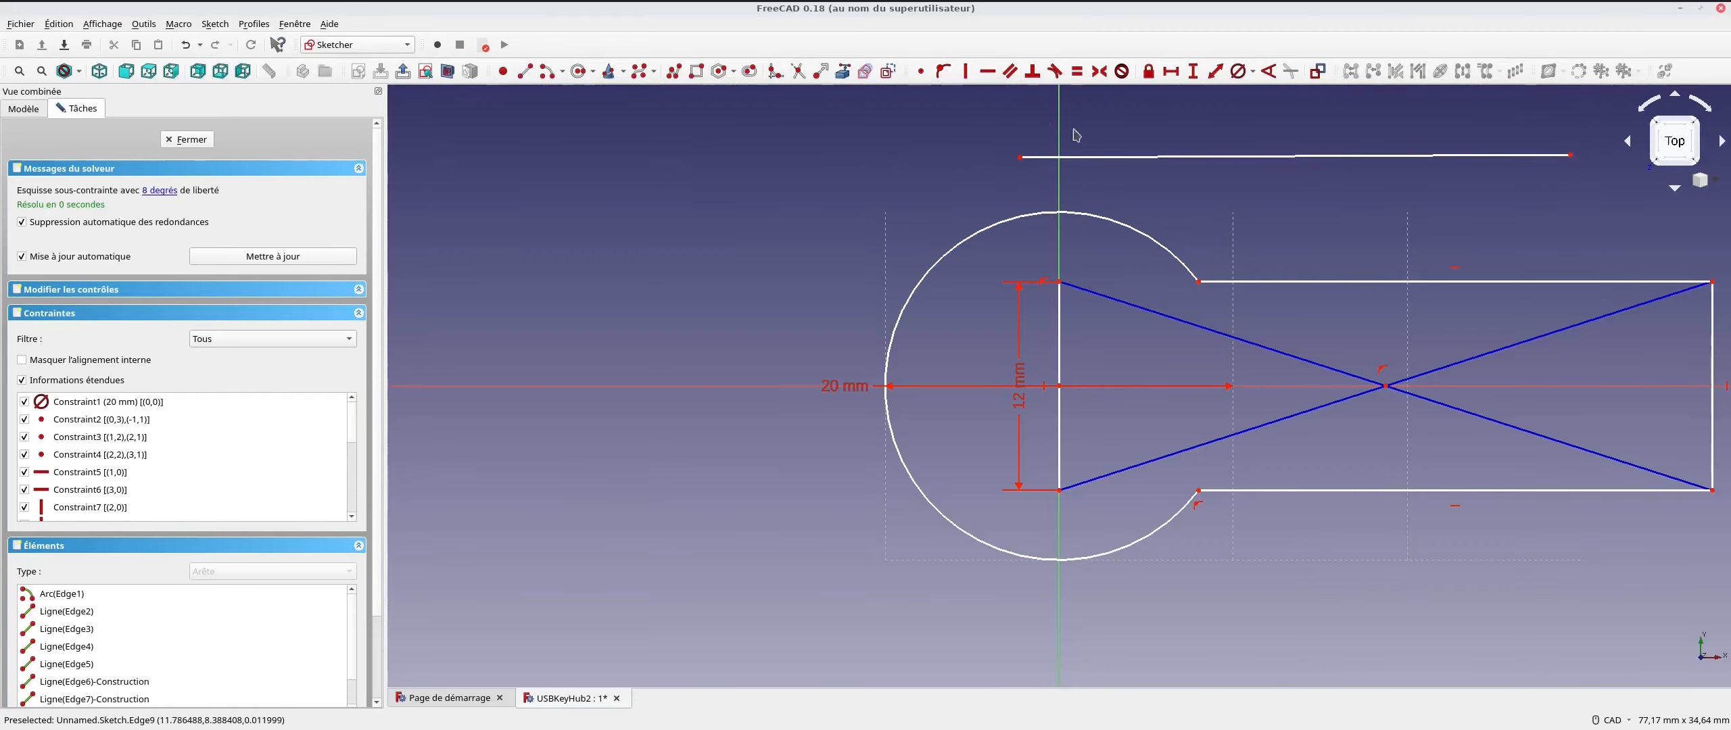
left_click(1107, 159)
key("c")
key("m")
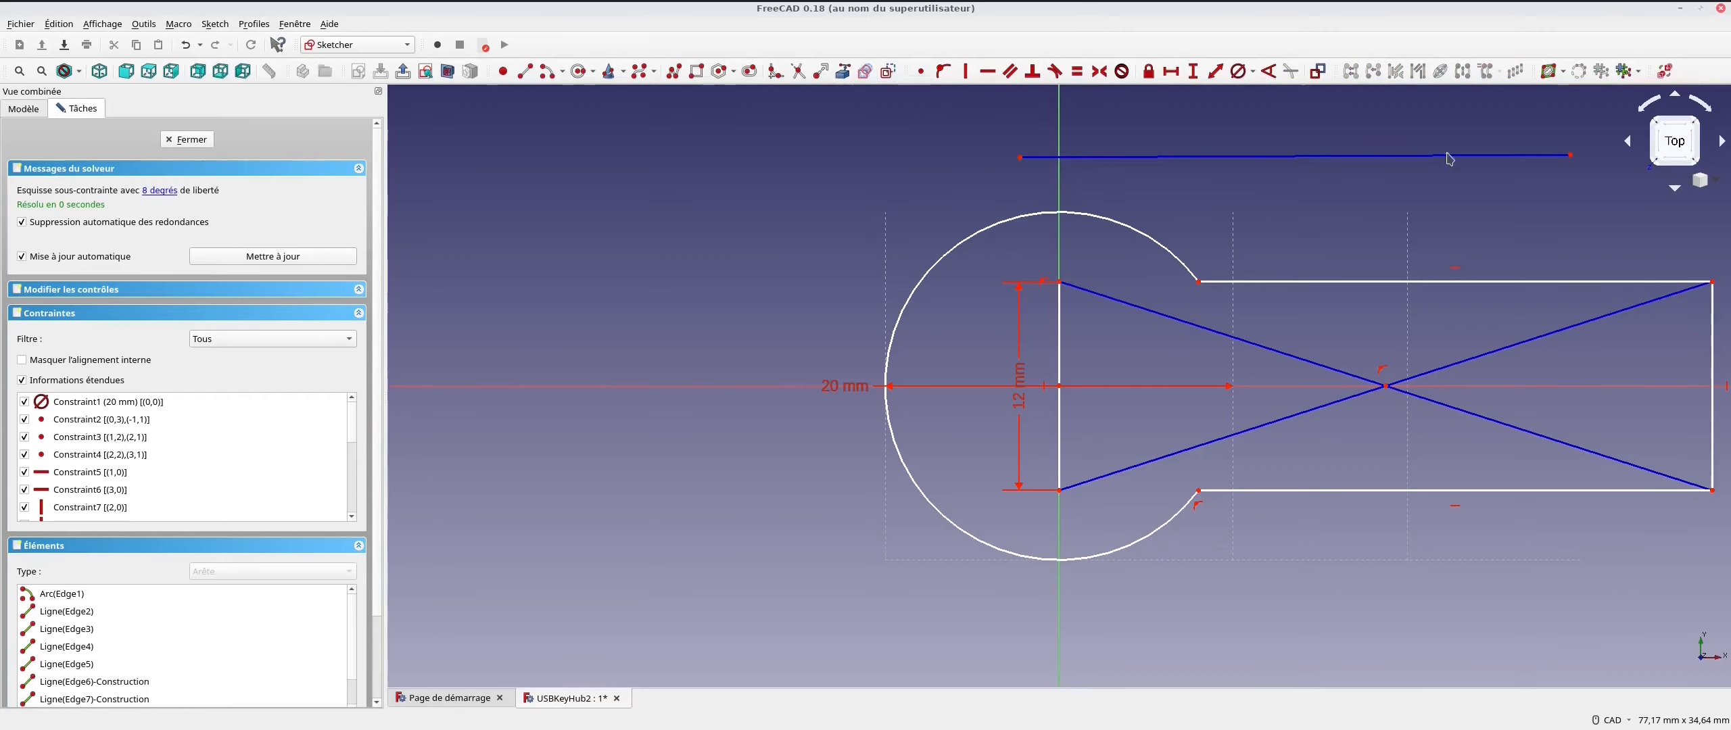
Make the new construction line's endpoints coincident with the rectangle's upper left and upper right corners
left_click(921, 70)
left_click(1019, 157)
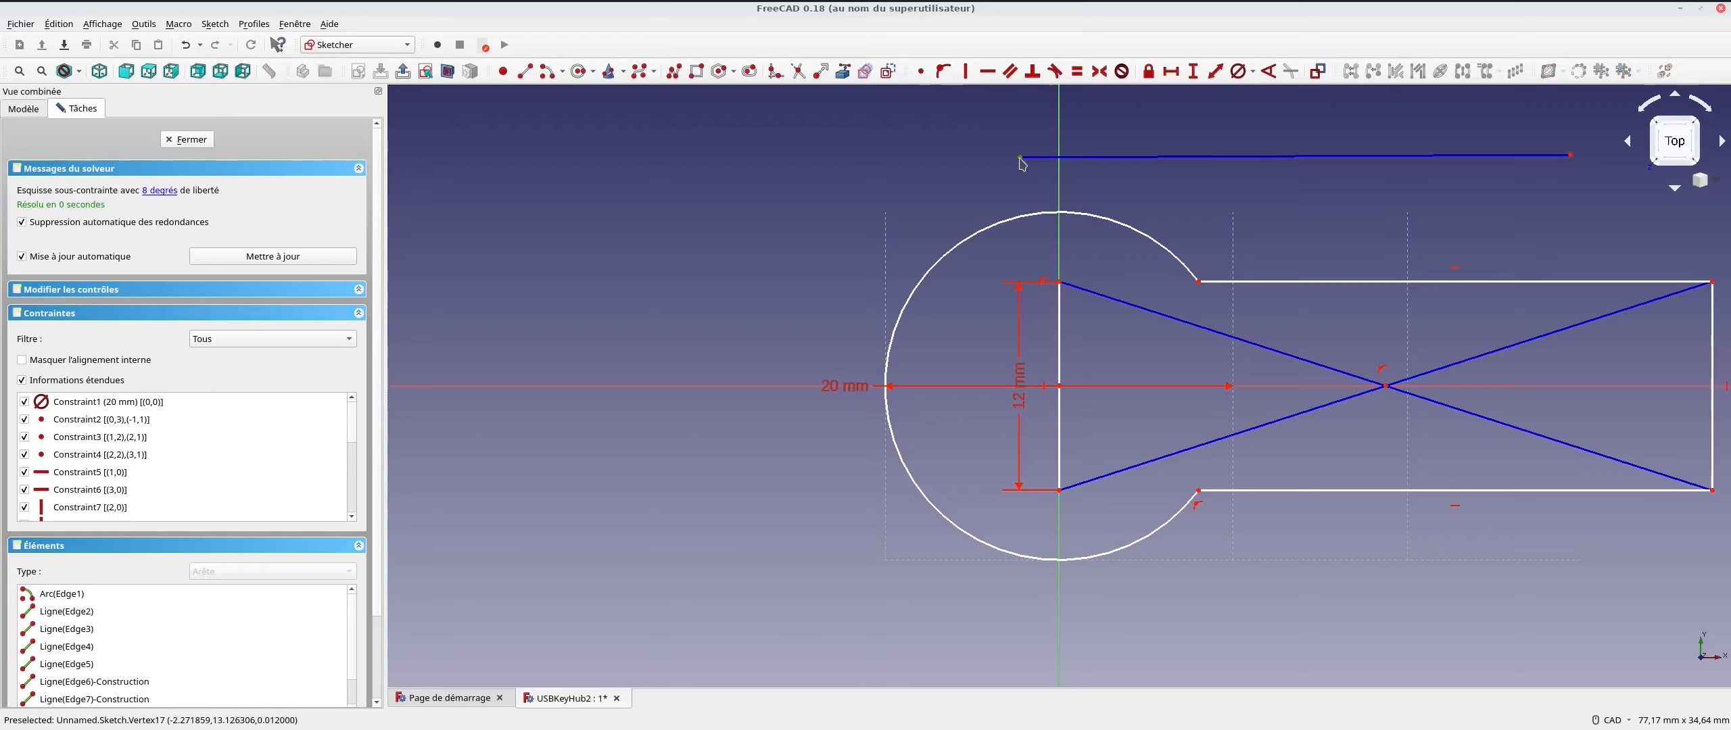
left_click(1059, 282)
left_click(1569, 156)
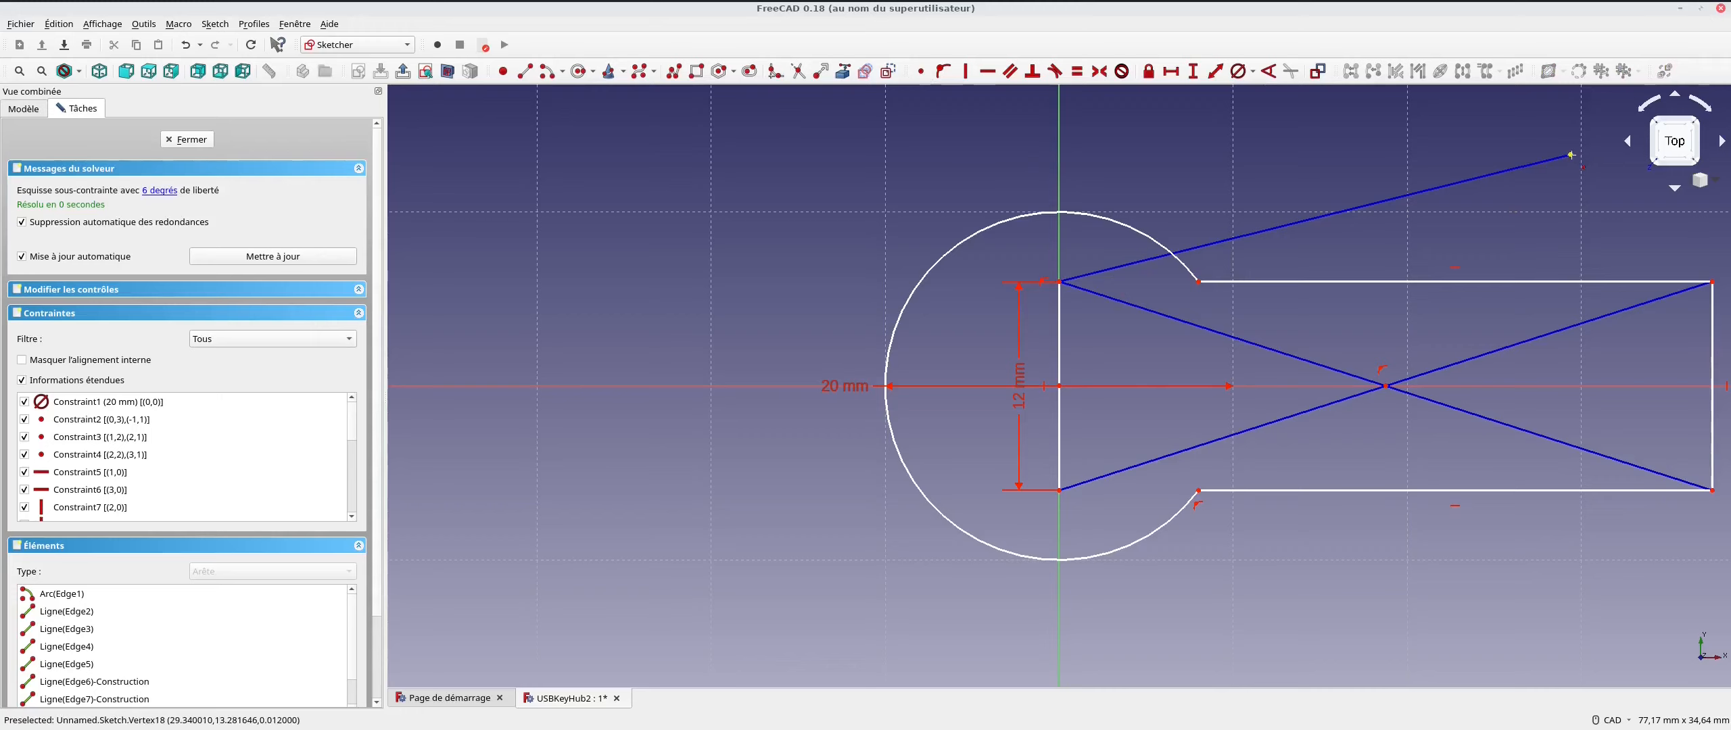
left_click(1711, 280)
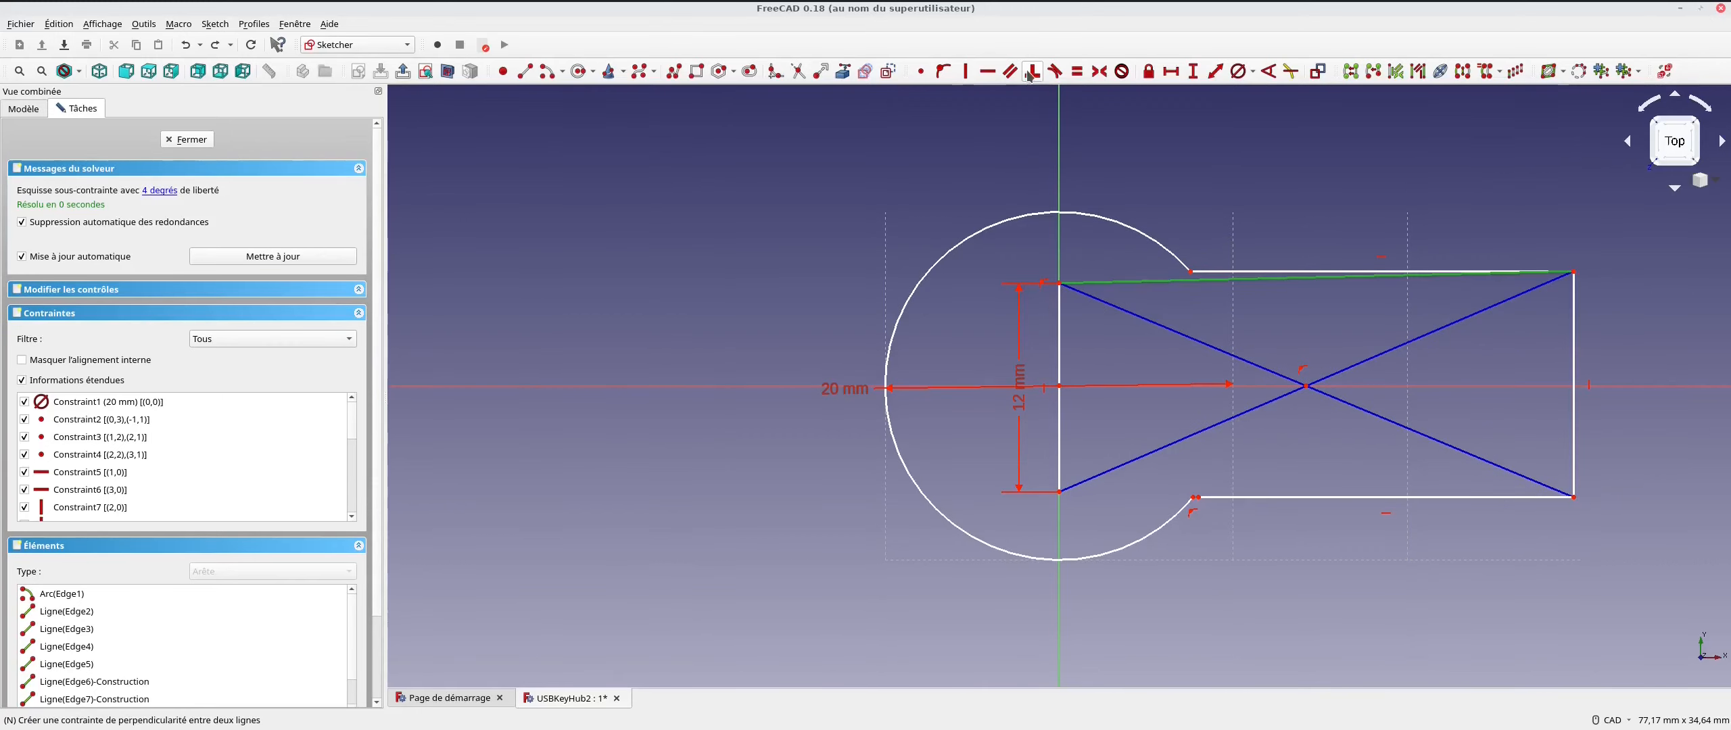
Constrain the upper construction line perpendicular to the rectangle's left edge
left_click(1029, 74)
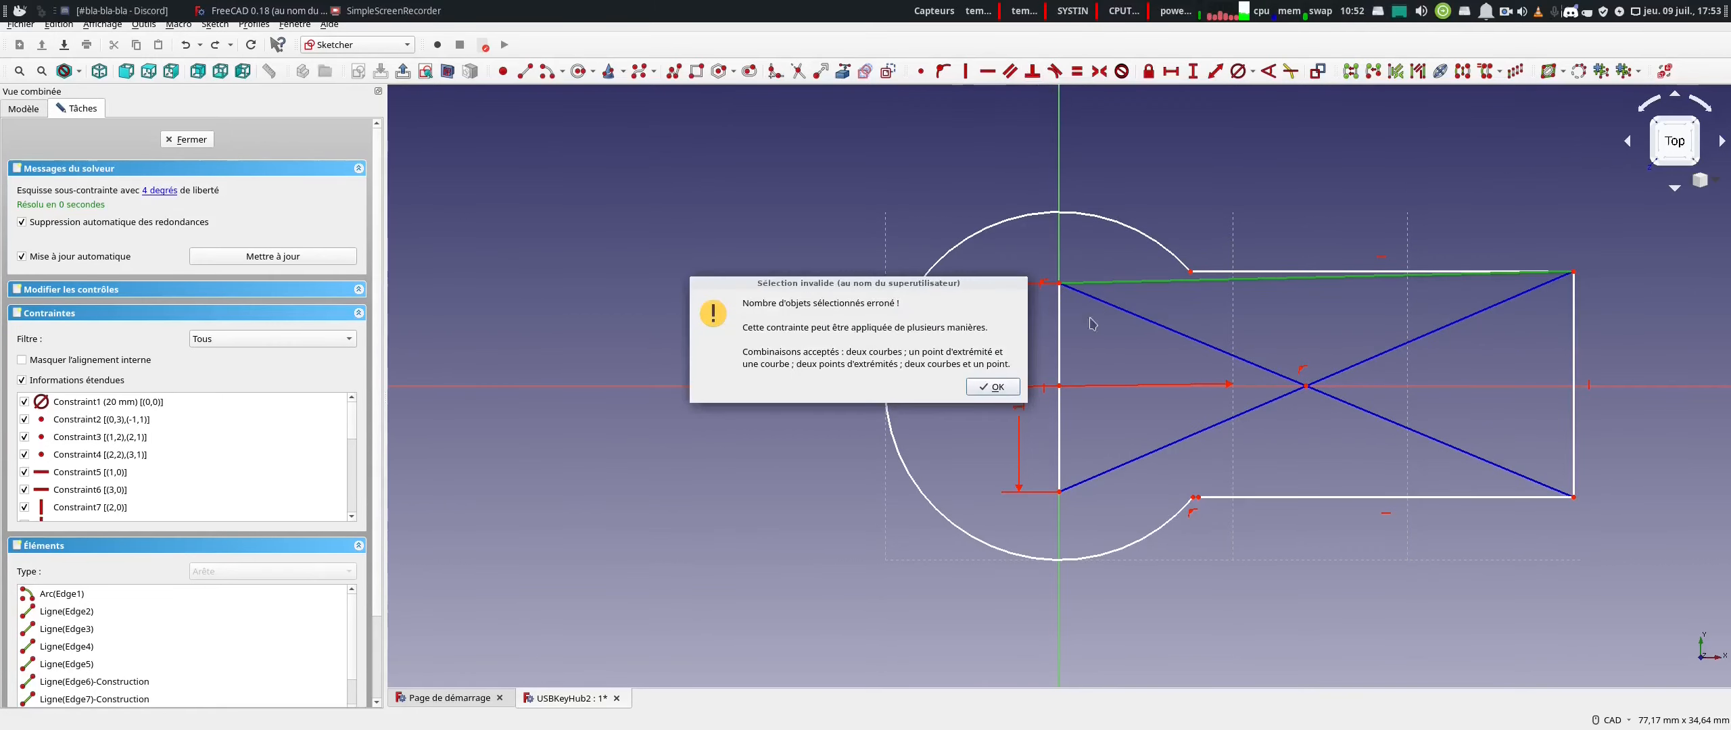
left_click(976, 396)
left_click(1112, 361)
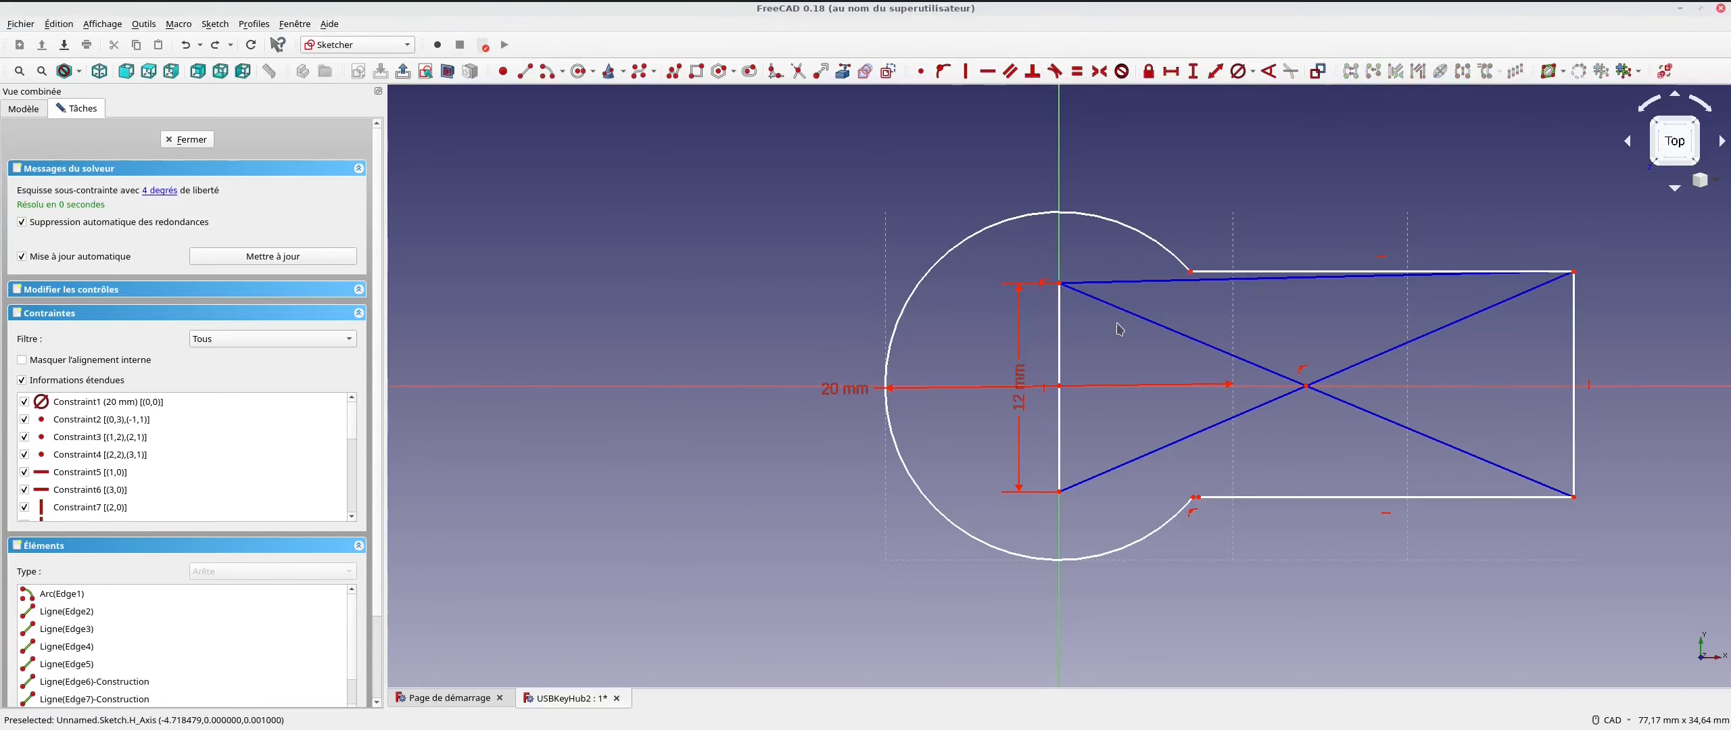
left_click(1031, 74)
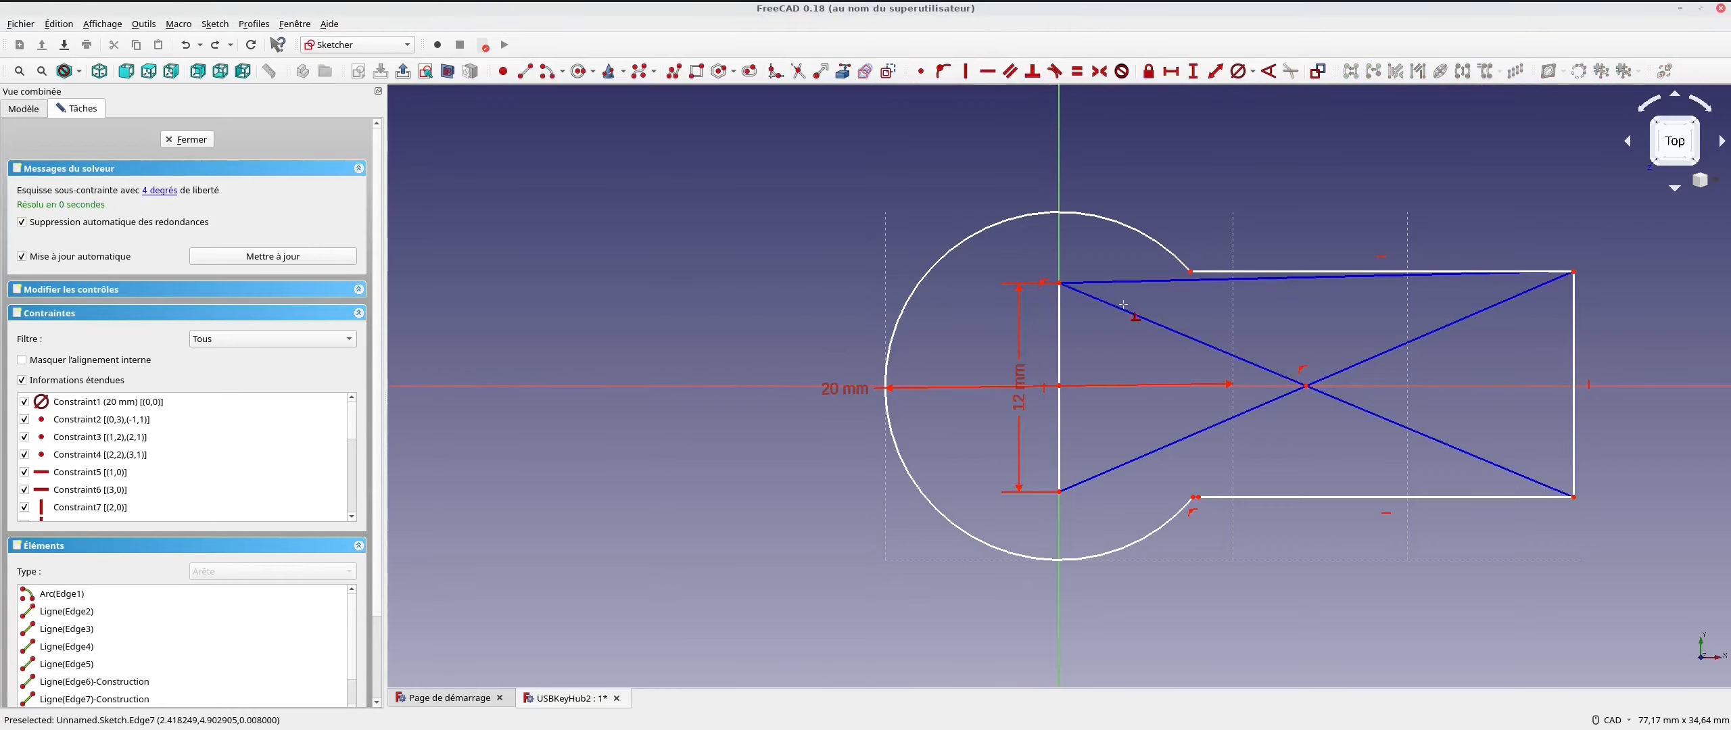
left_click(1132, 281)
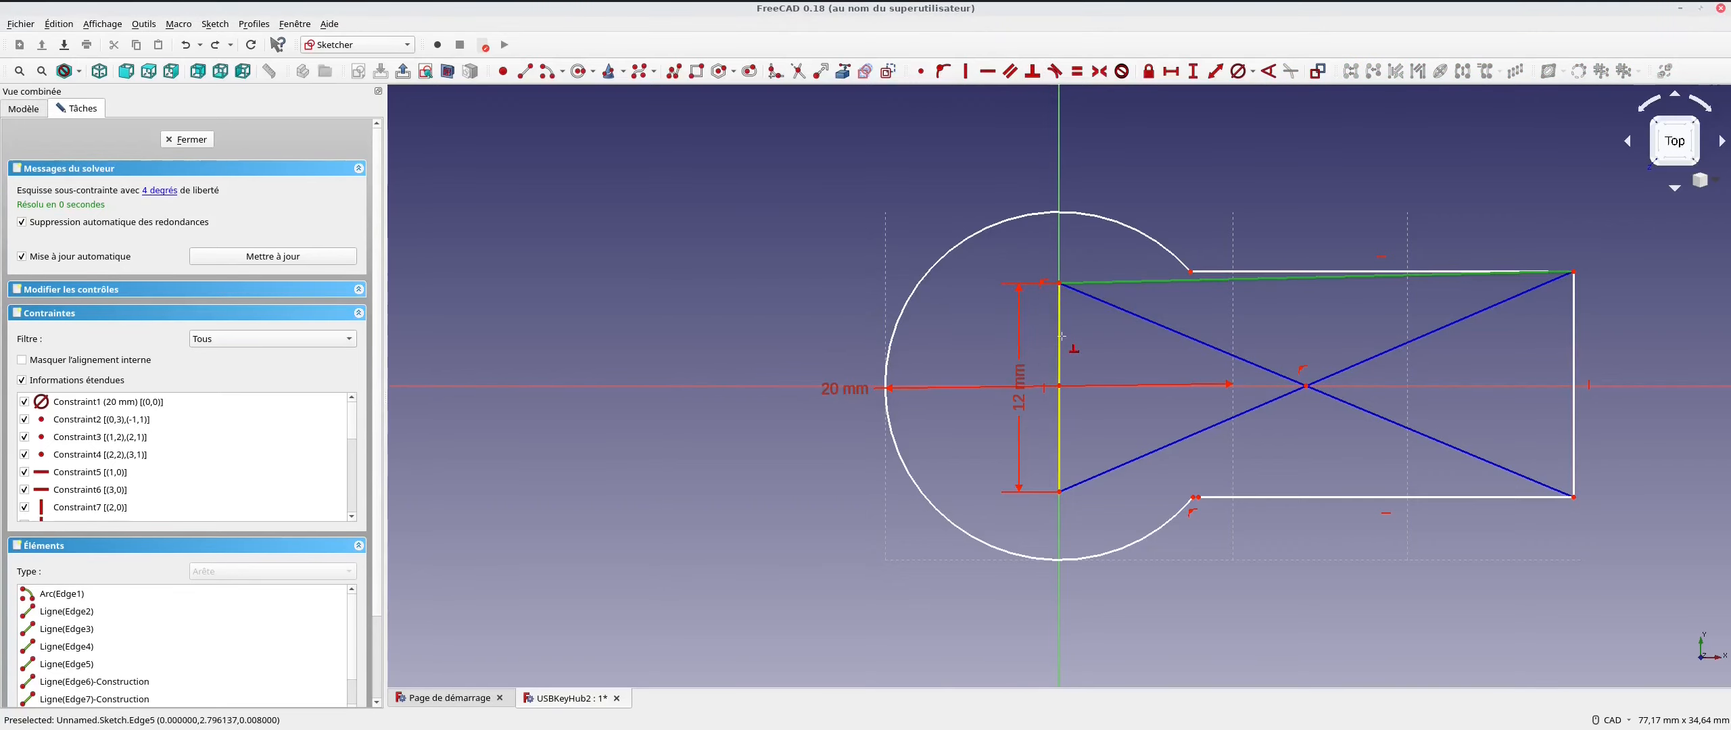
left_click(1058, 339)
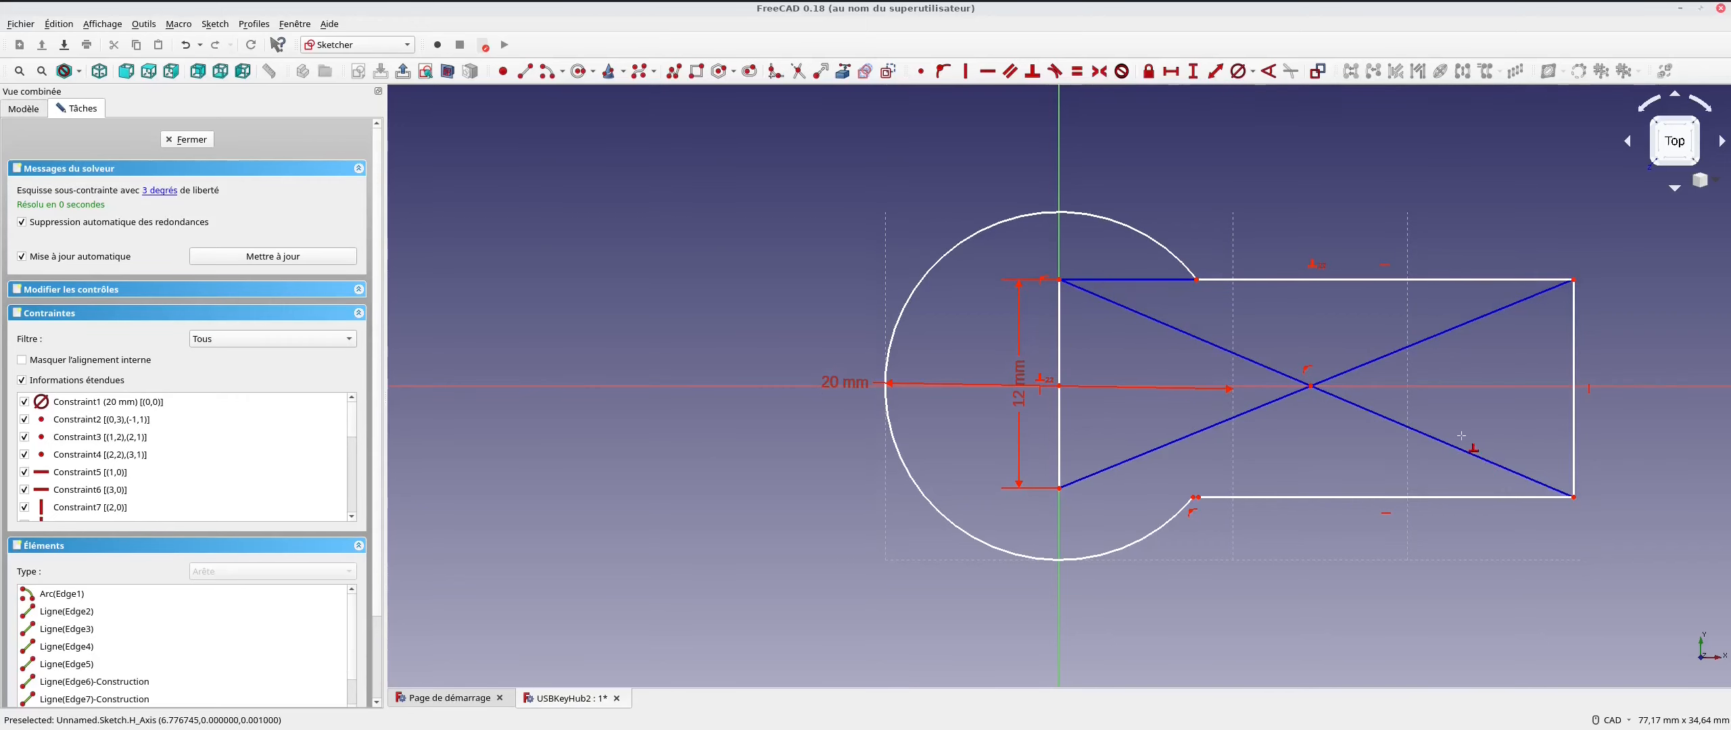
right_click(1052, 202)
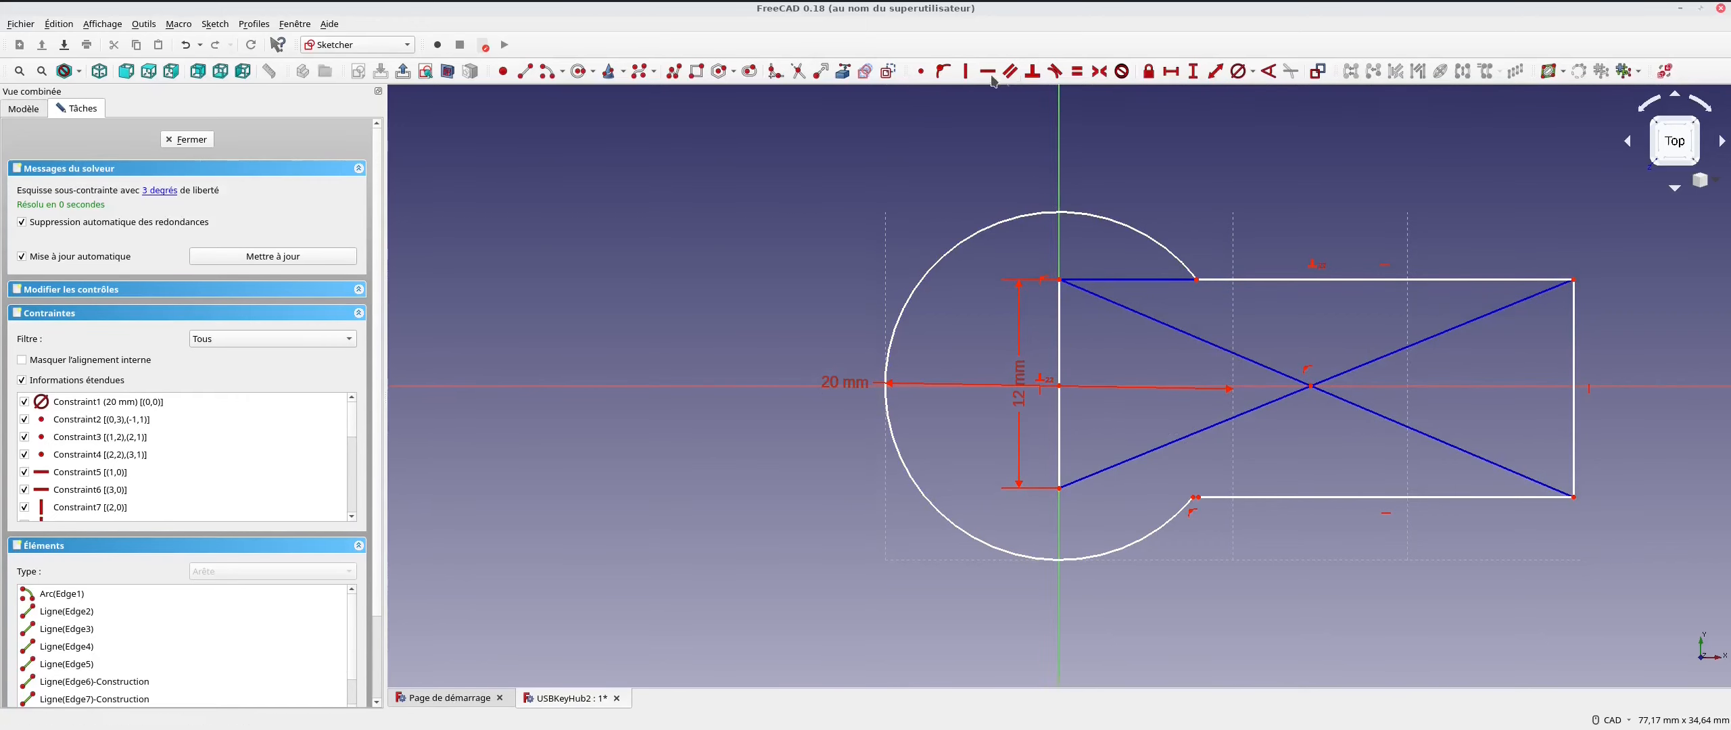
Constrain the upper construction line to a length of 32.5 mm
left_click(1215, 71)
left_click(1095, 279)
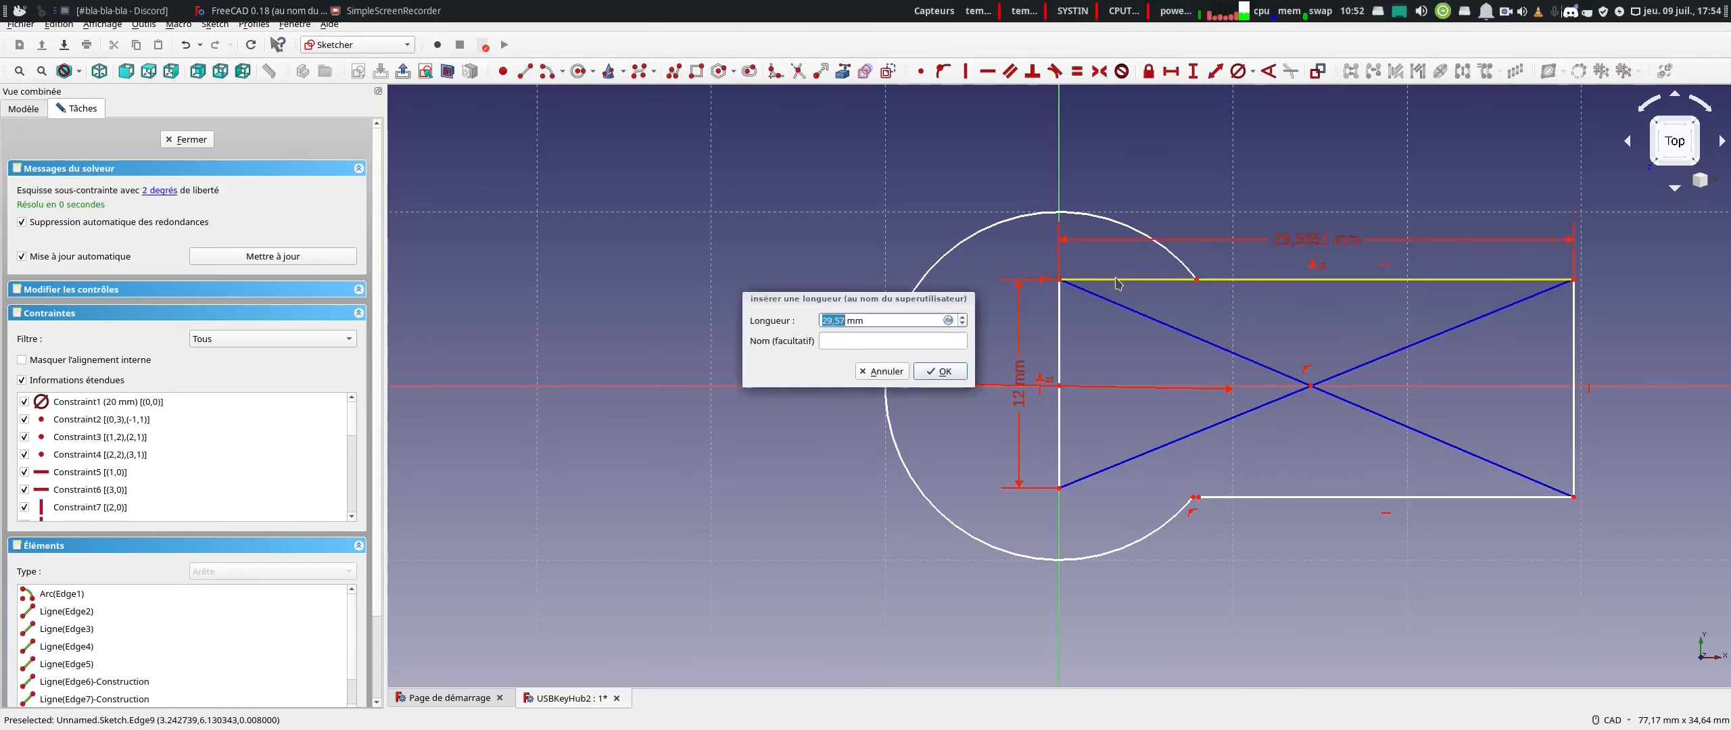
type("32,5")
key("Return")
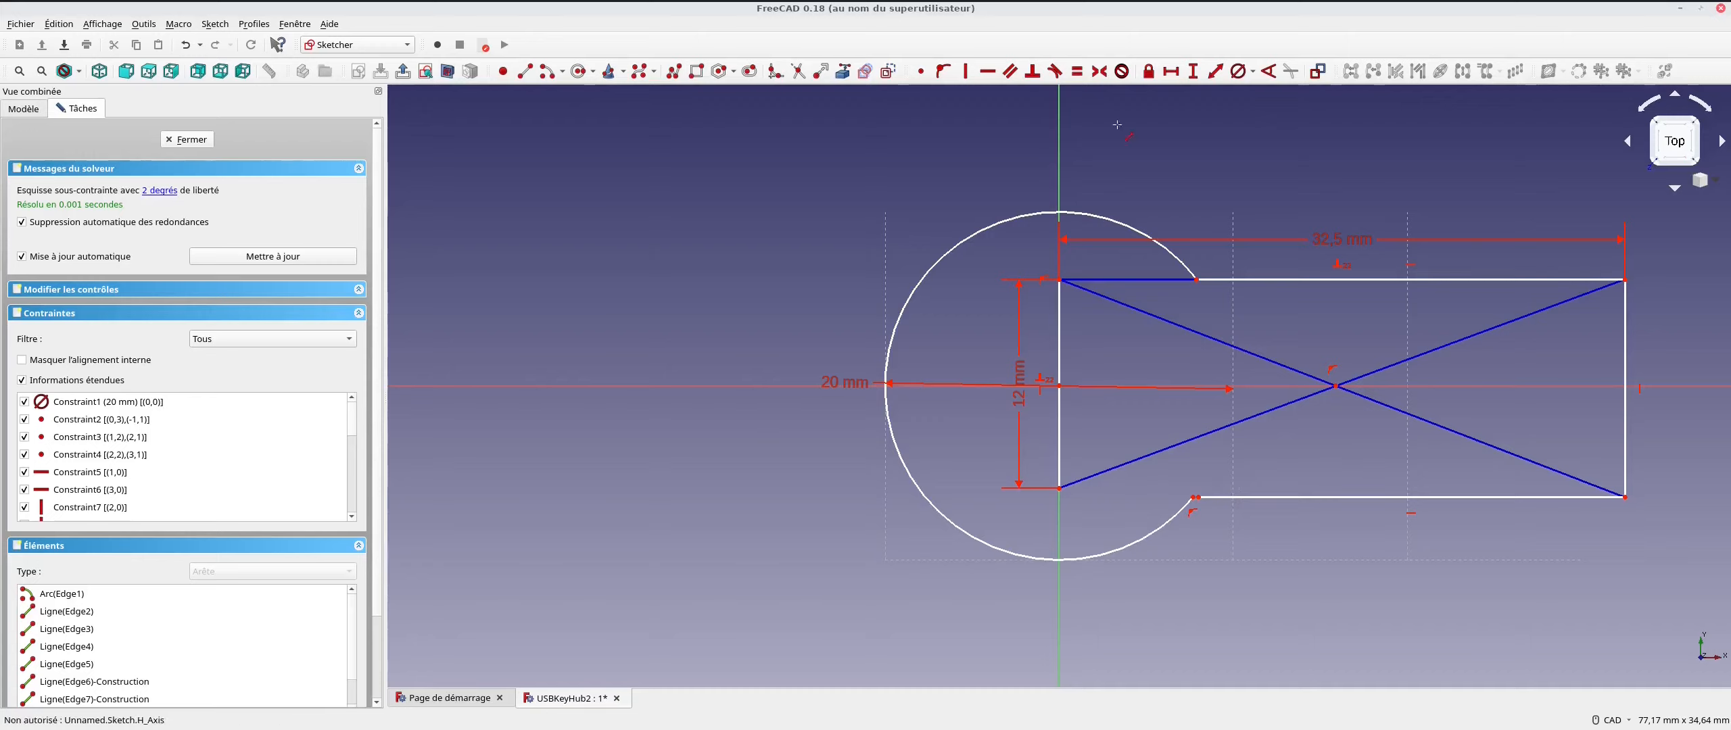
Constrain the lower horizontal edge's left endpoint onto the circular arc, and test the remaining freedom by moving the arc's upper endpoint
left_click(943, 72)
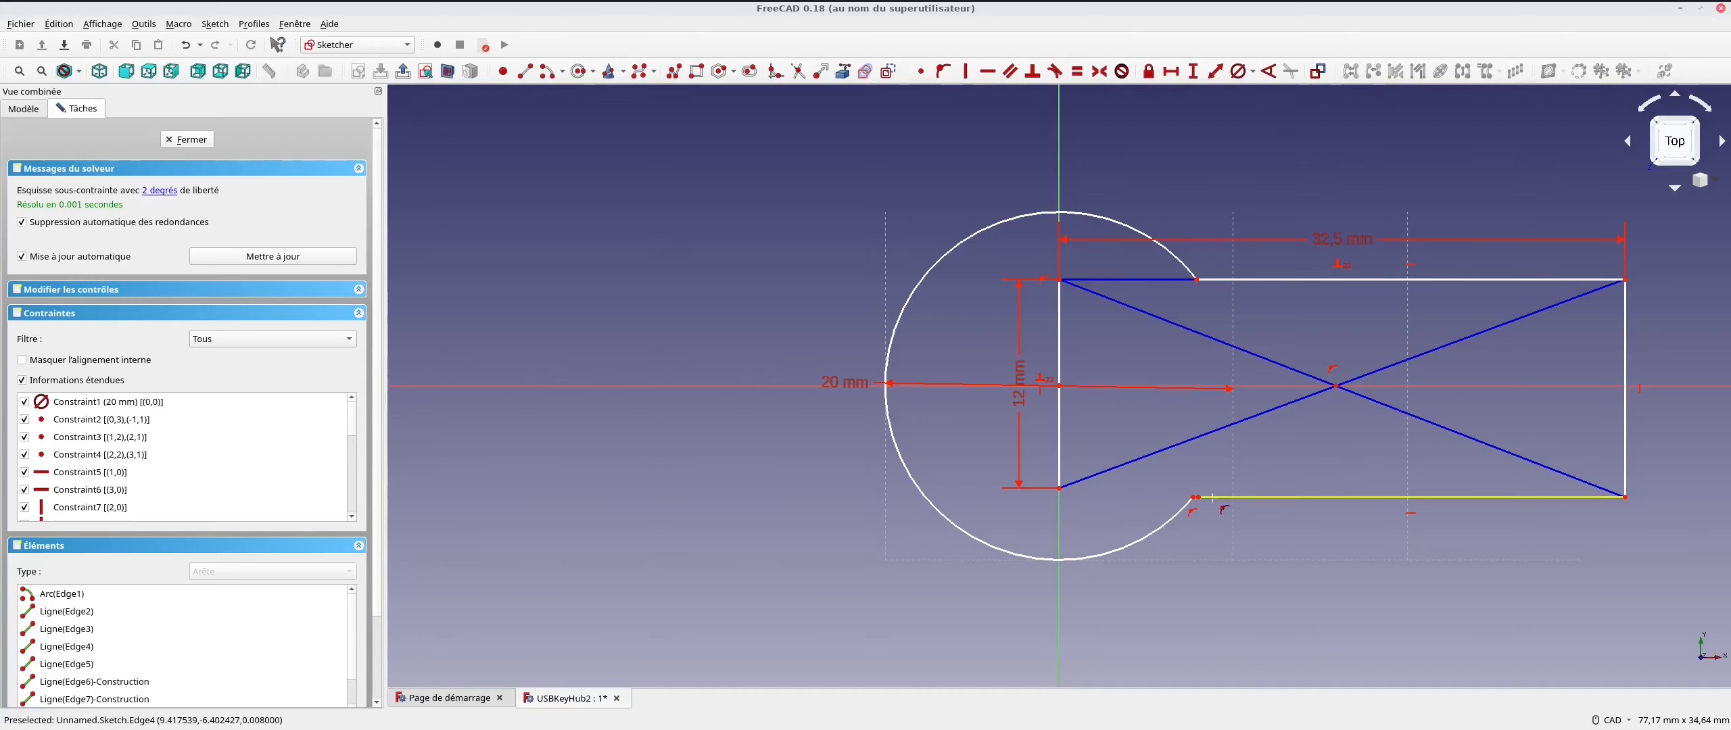
left_click(1195, 499)
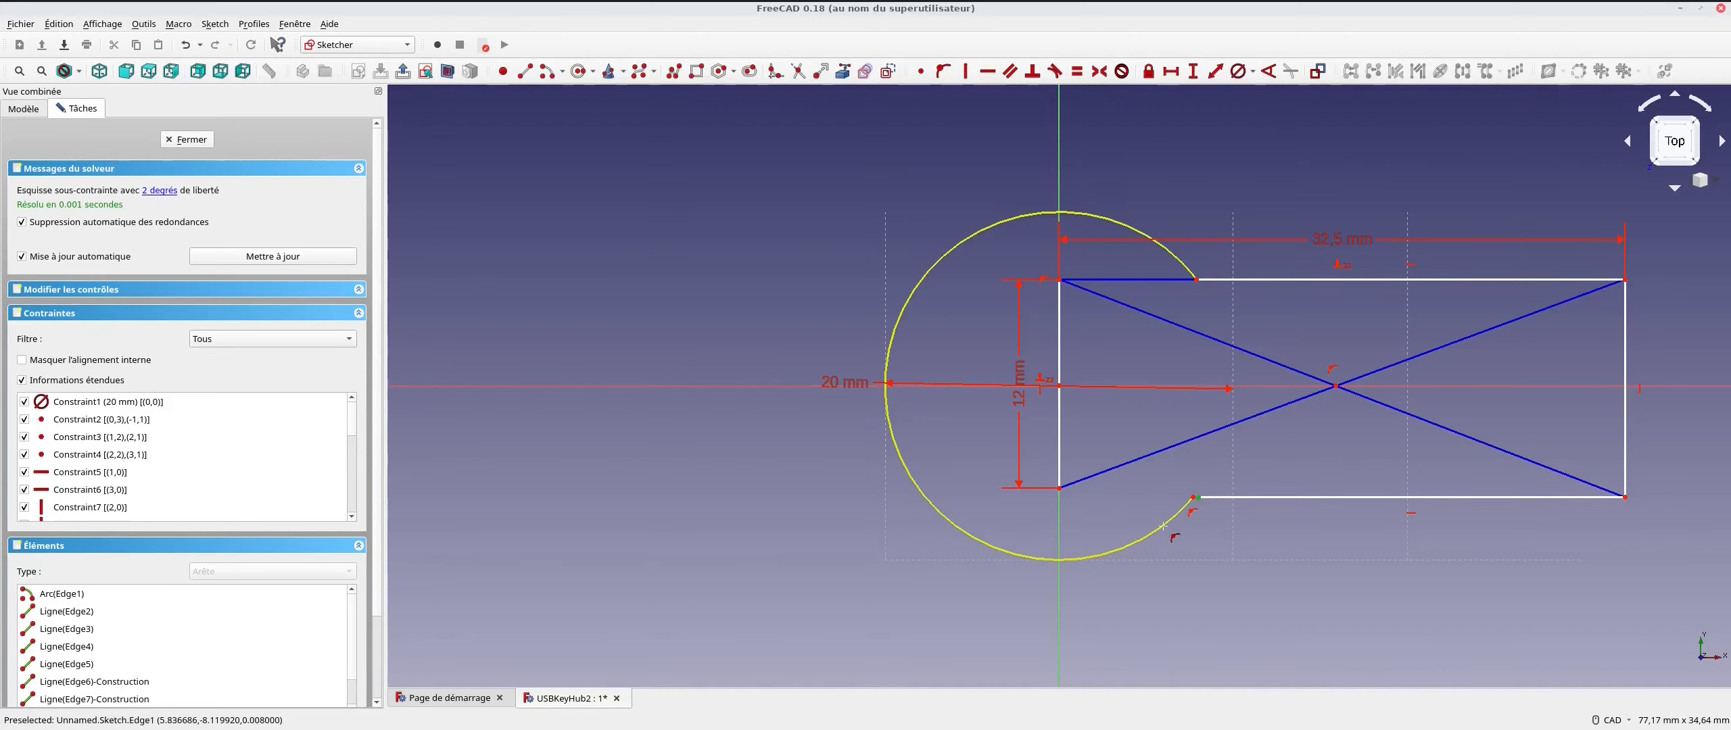
left_click(1160, 527)
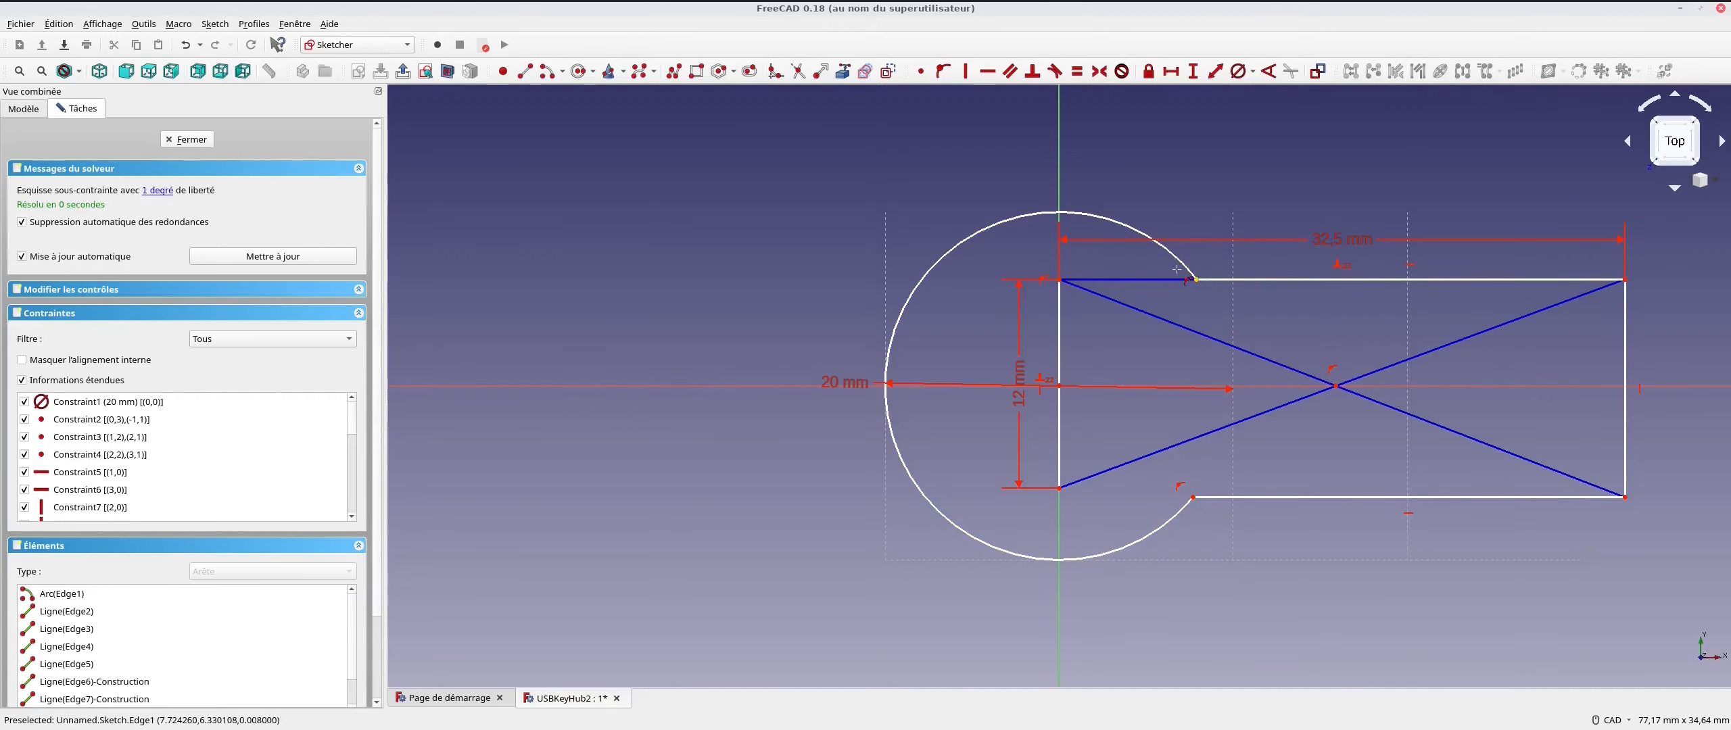
key("Escape")
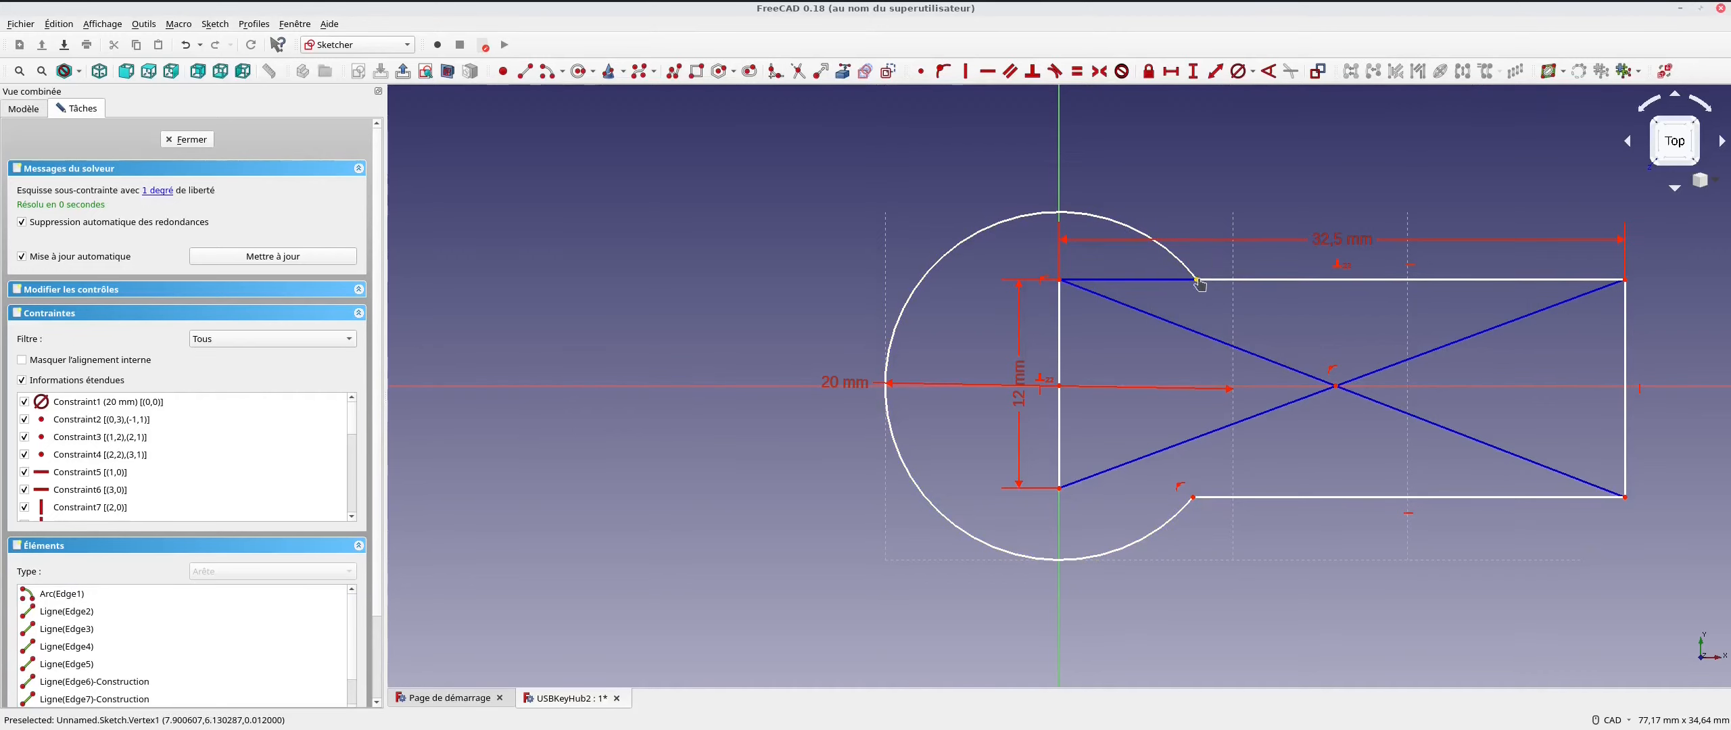
left_click_drag(1197, 281, 1318, 210)
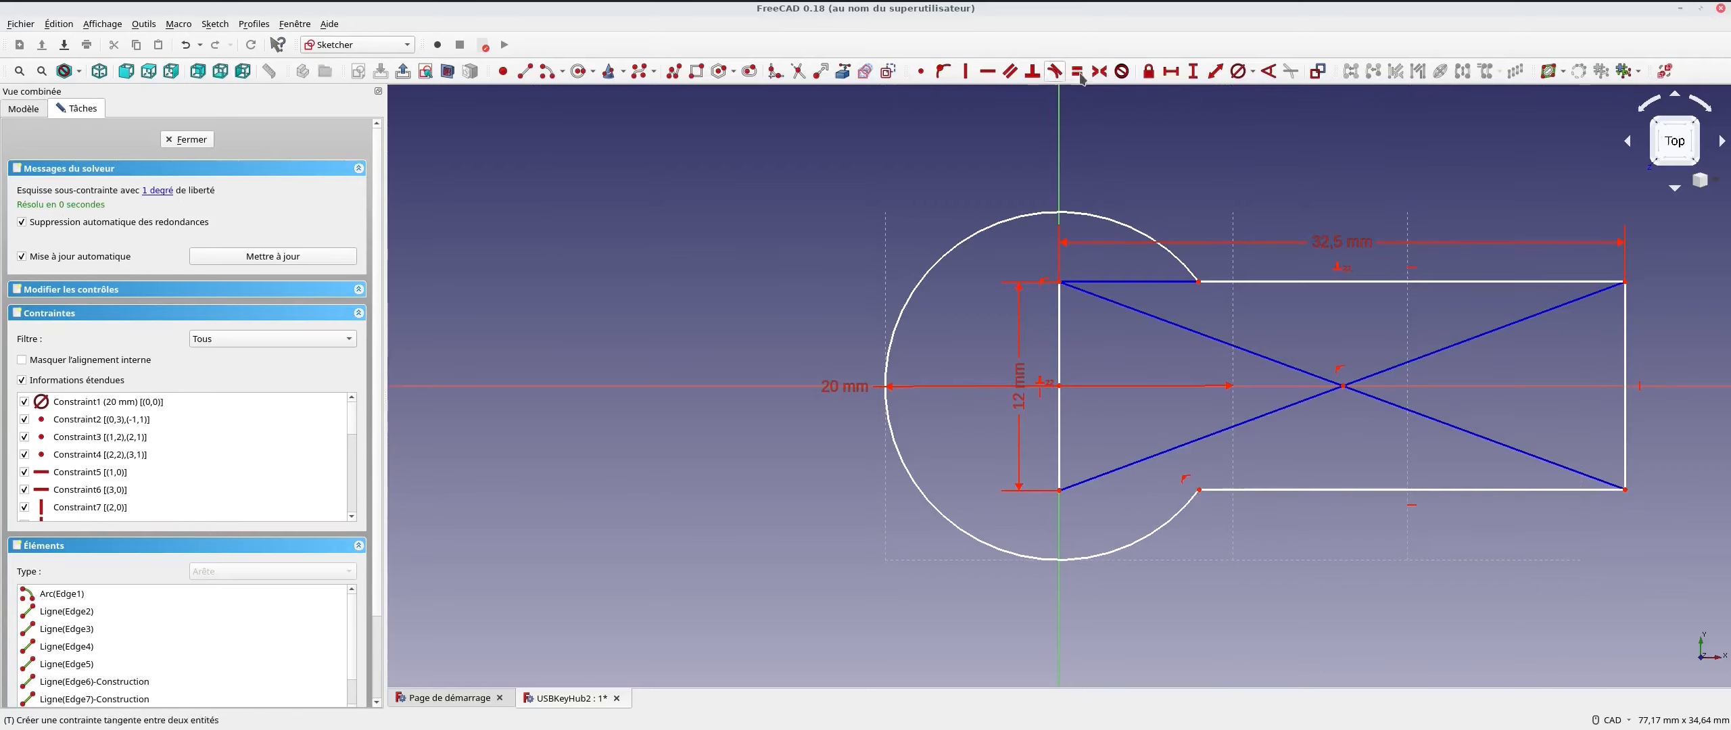
Constrain the rectangle's right vertical edge to a length of 12 mm
left_click(1215, 70)
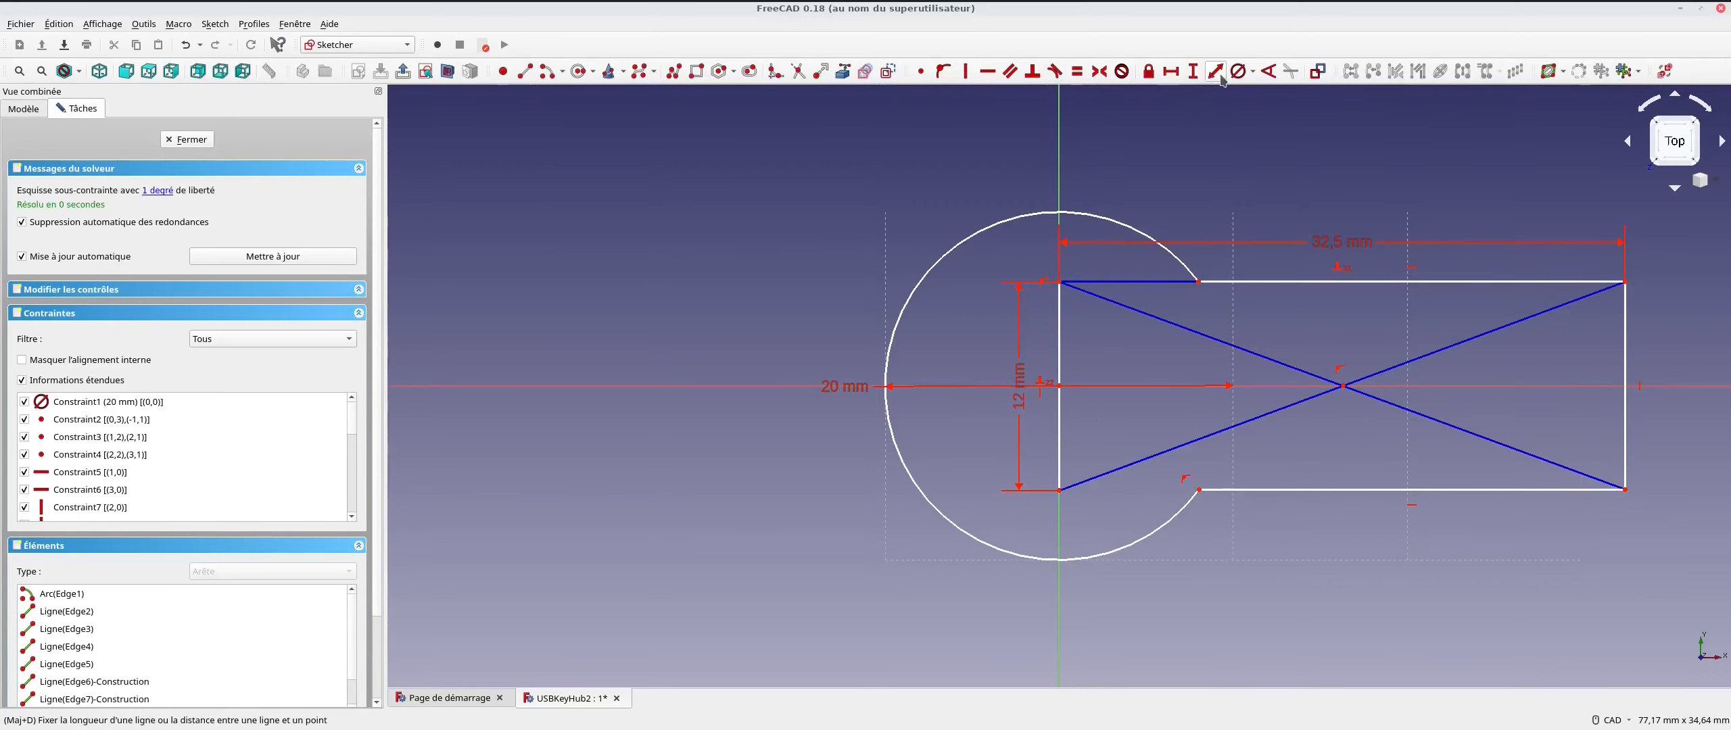
left_click(1624, 349)
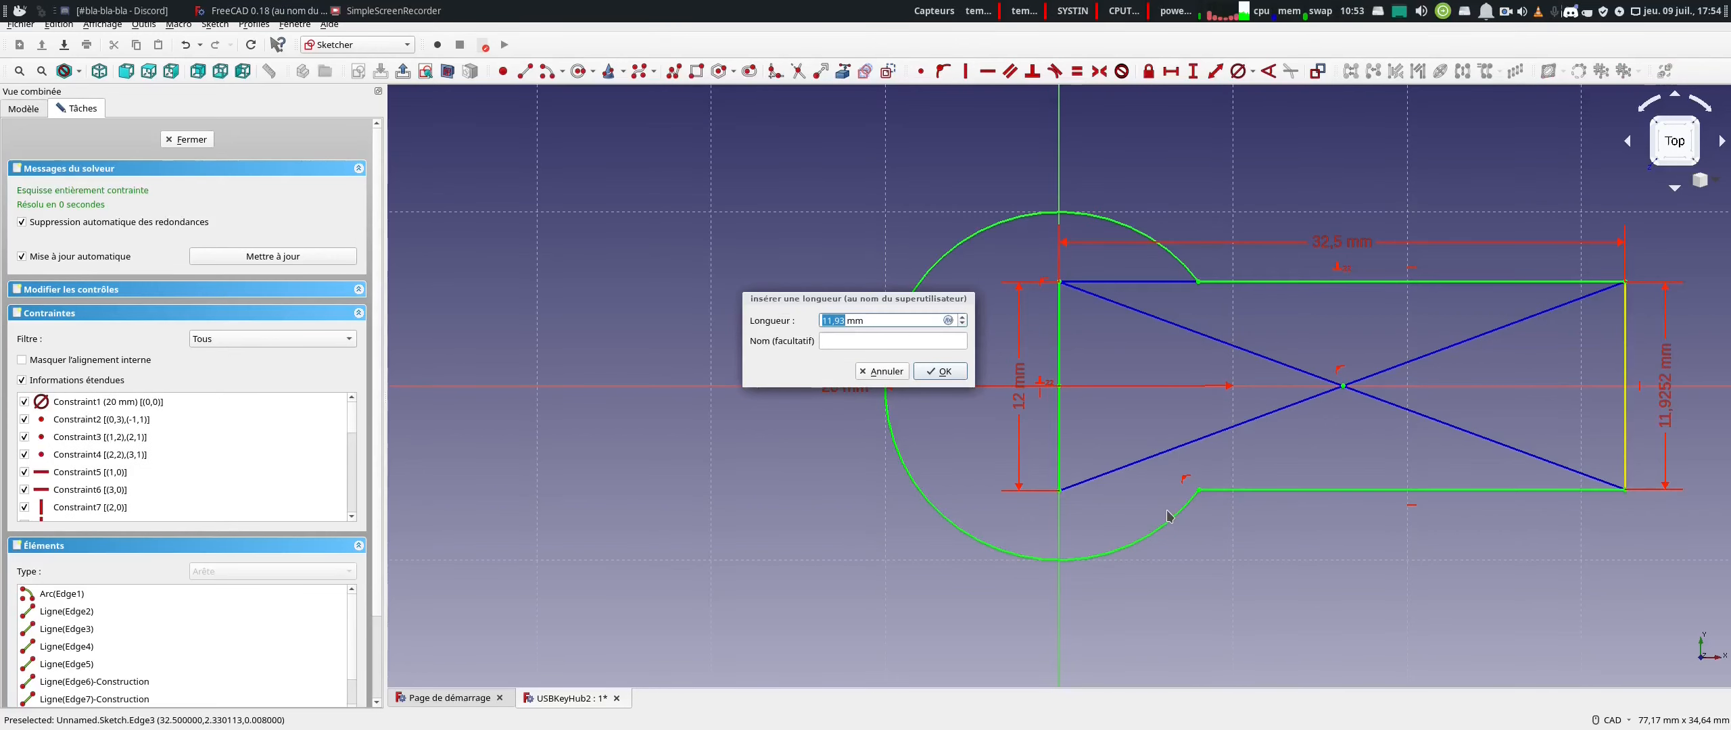
type("12")
key("Return")
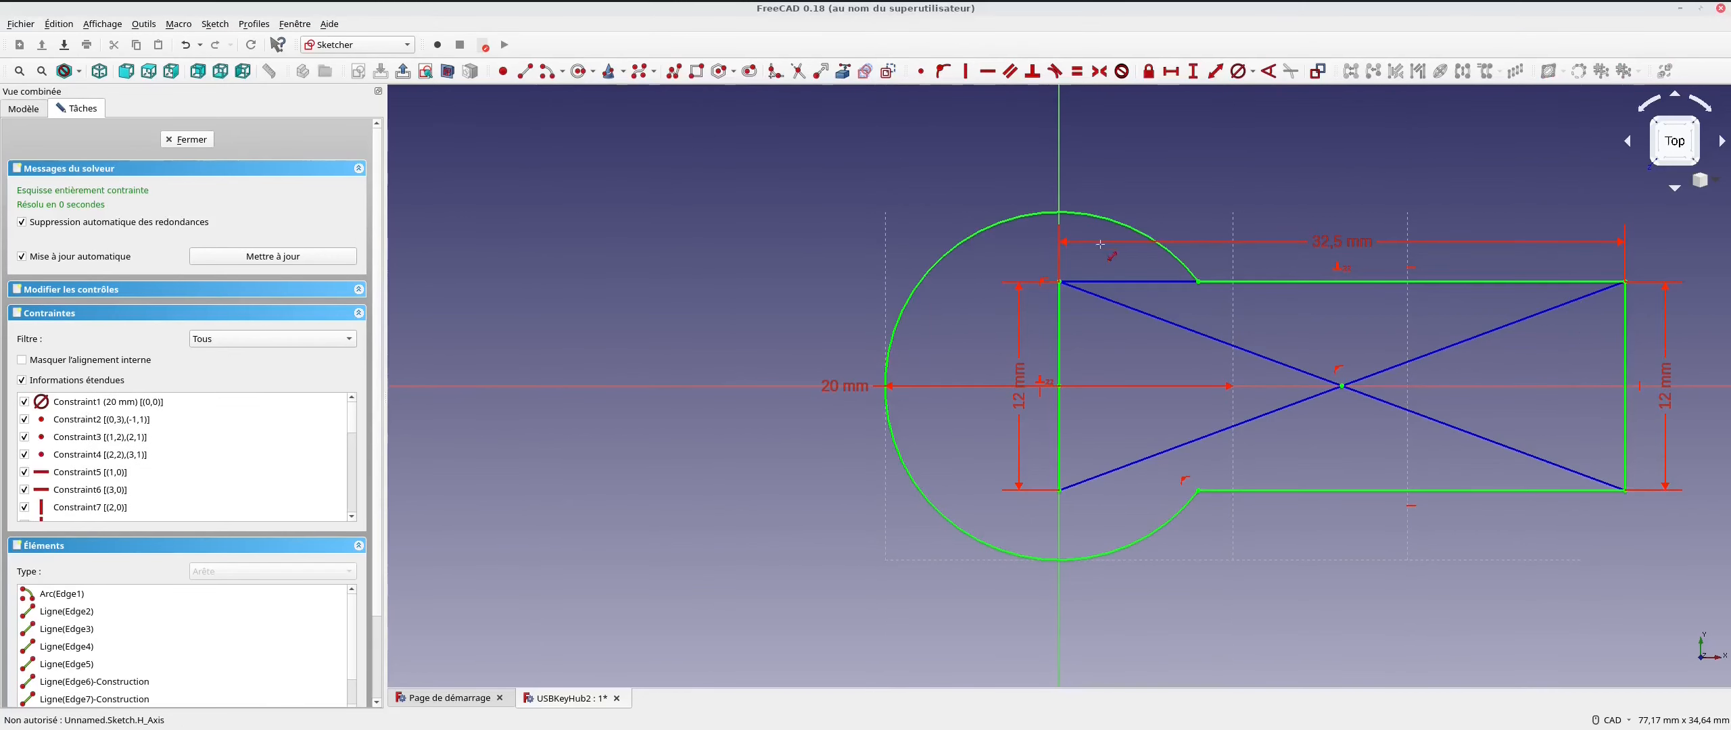
right_click(782, 264)
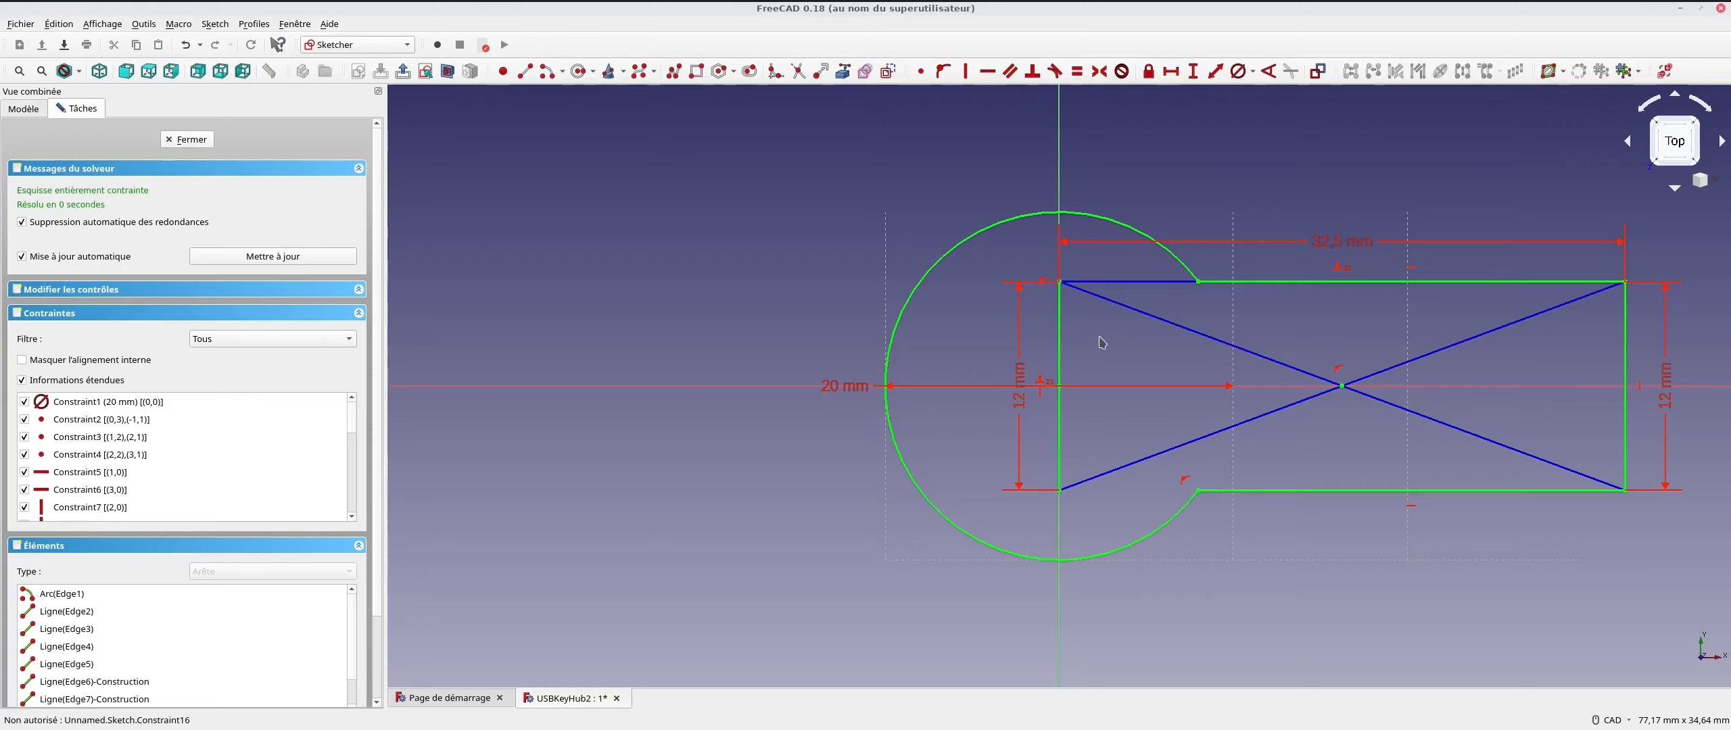
Convert the rectangle's left vertical edge to construction geometry and close the sketch
left_click(1060, 346)
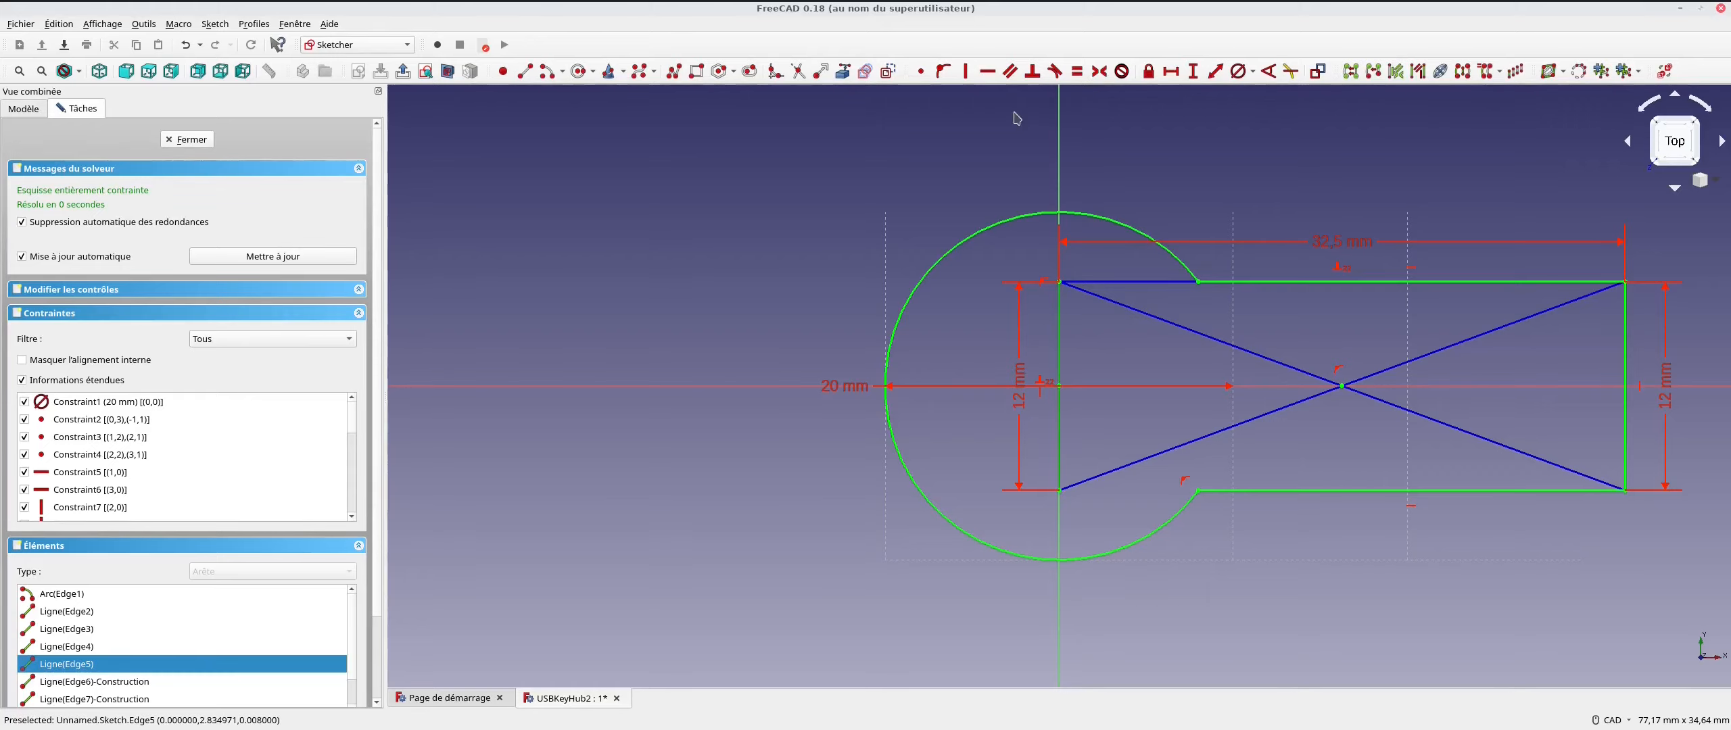
left_click(888, 70)
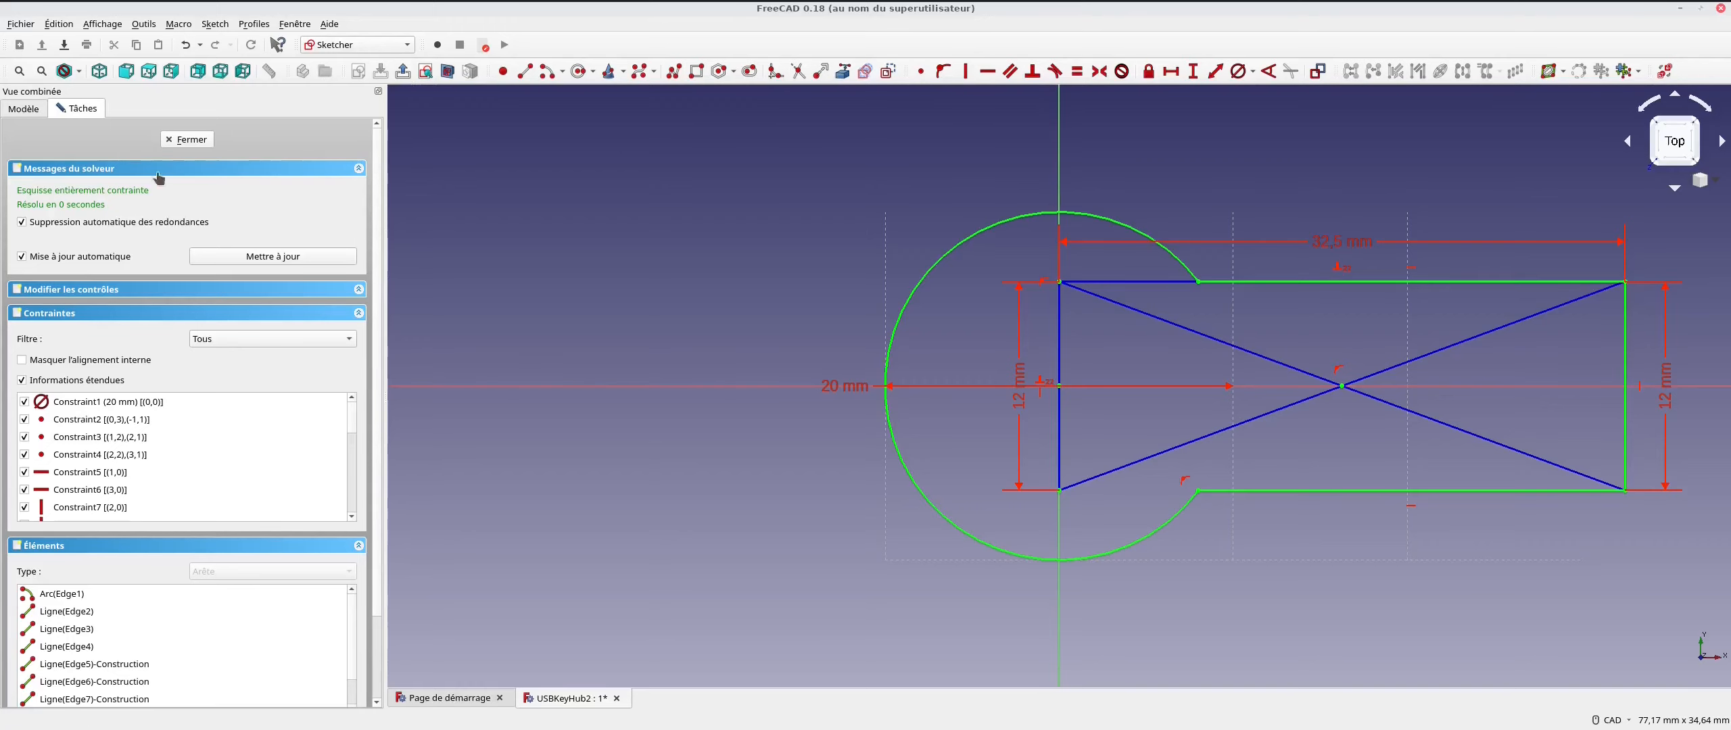
left_click(187, 140)
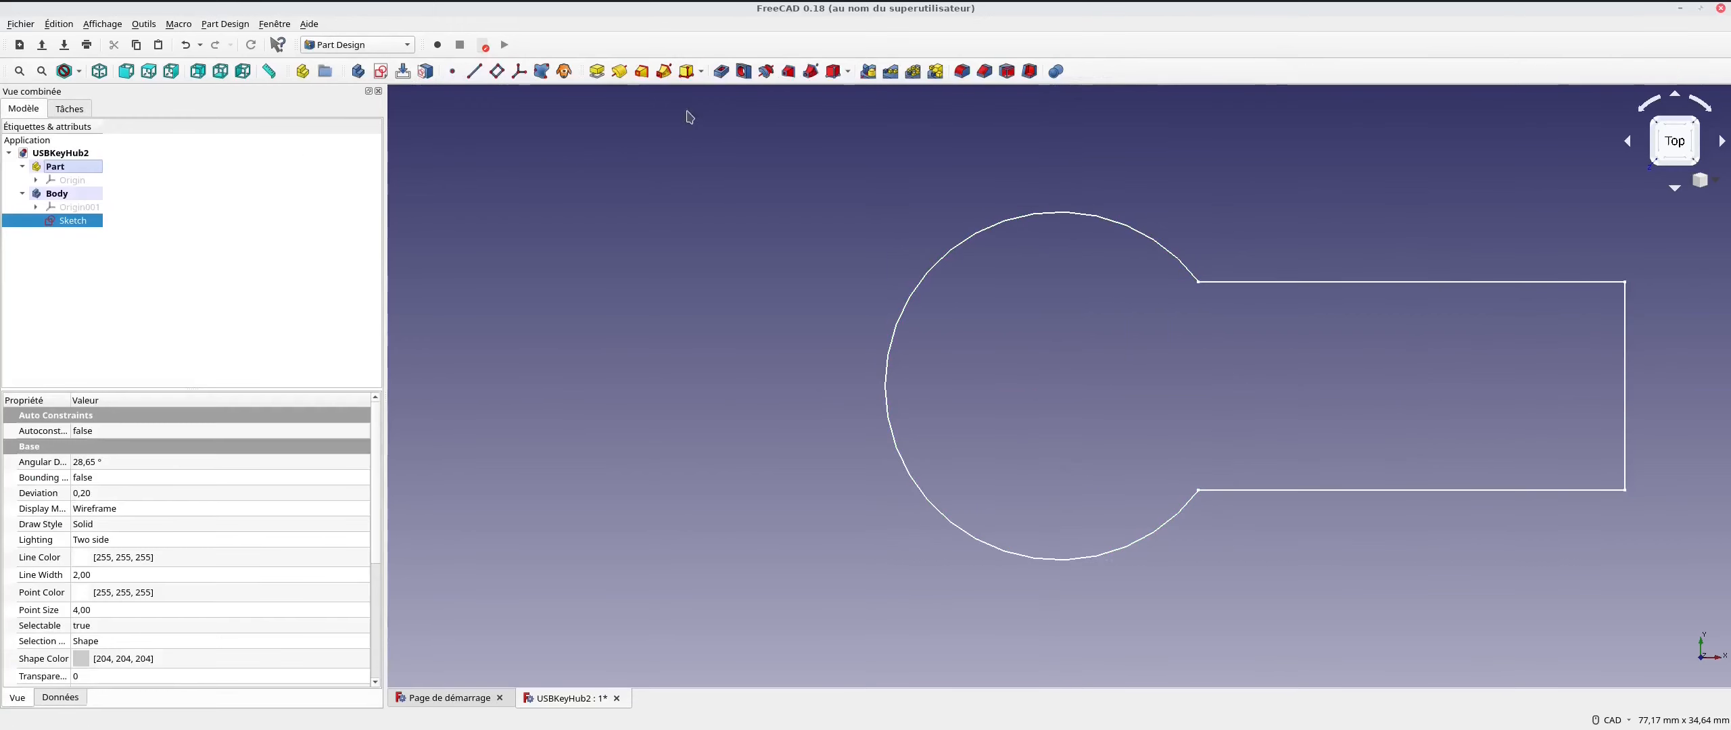
Pad the keyhole-shaped sketch to a length of 20 mm and view the solid from a tilted angle
left_click(594, 73)
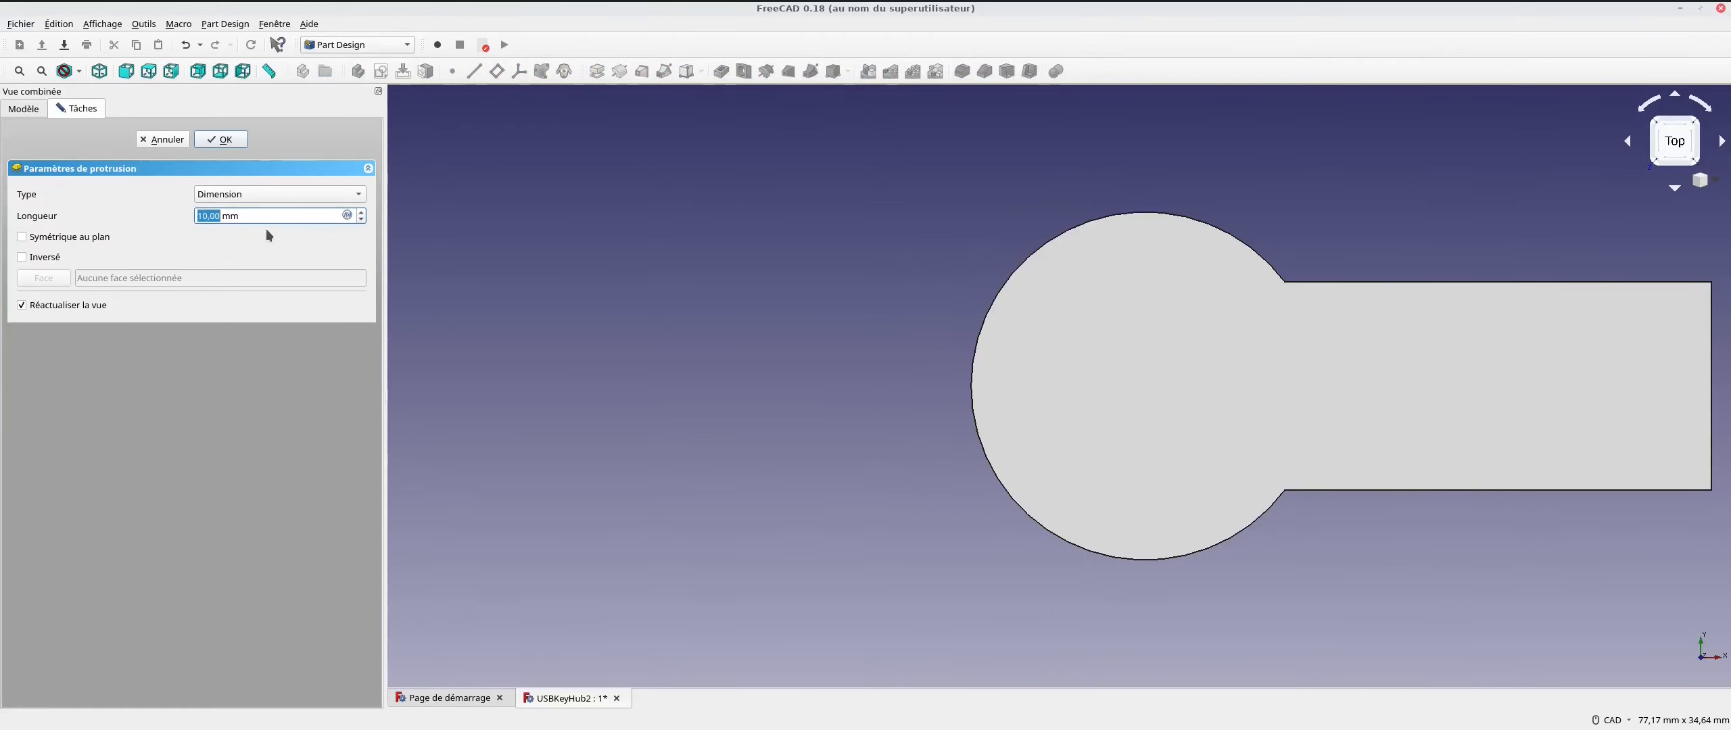
type("200")
key("Return")
scroll(942, 363, "down", 2)
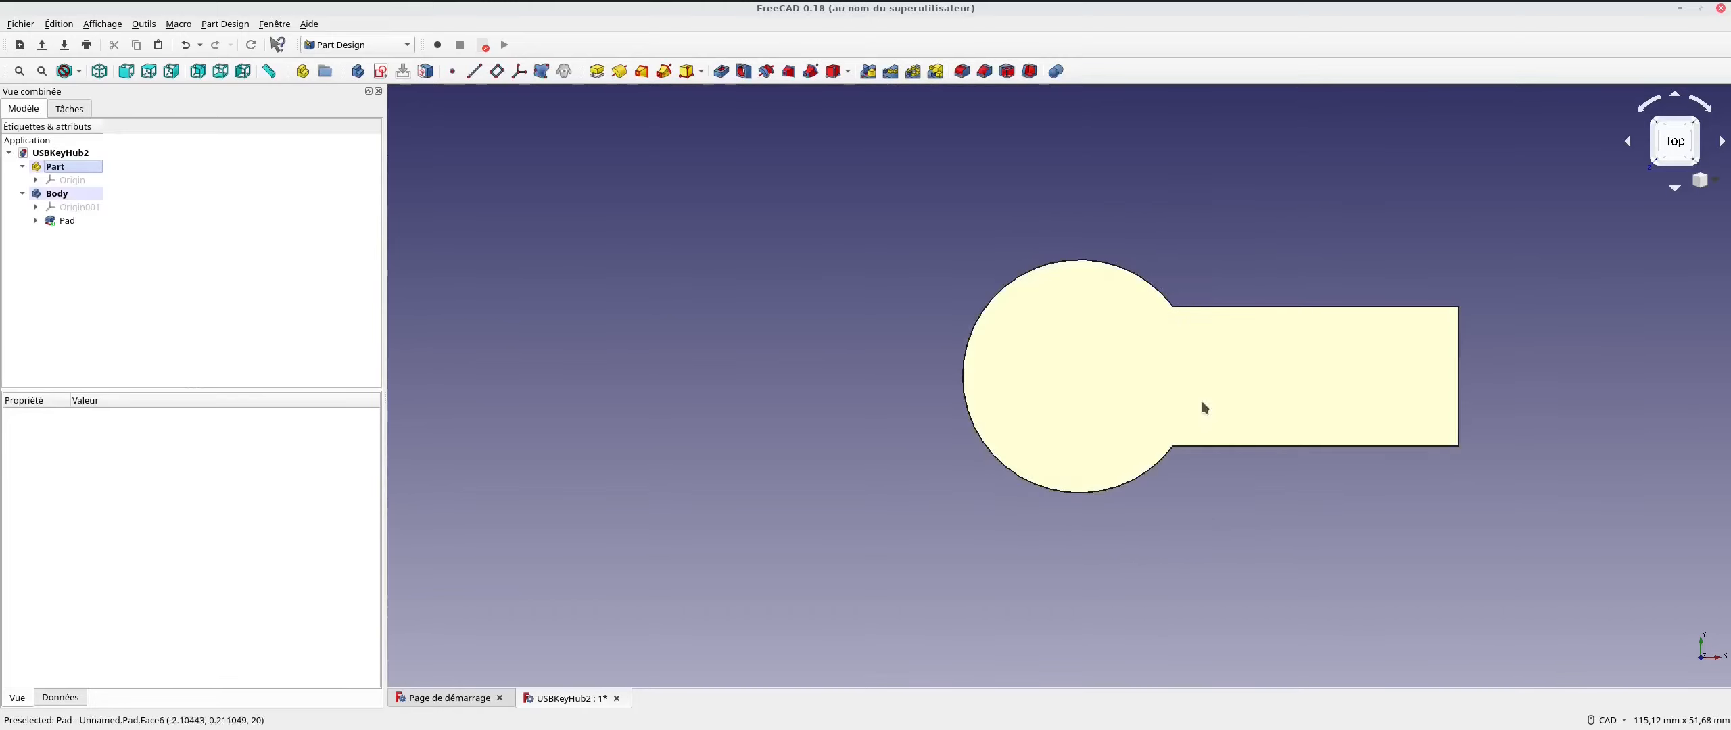
left_click(1715, 184)
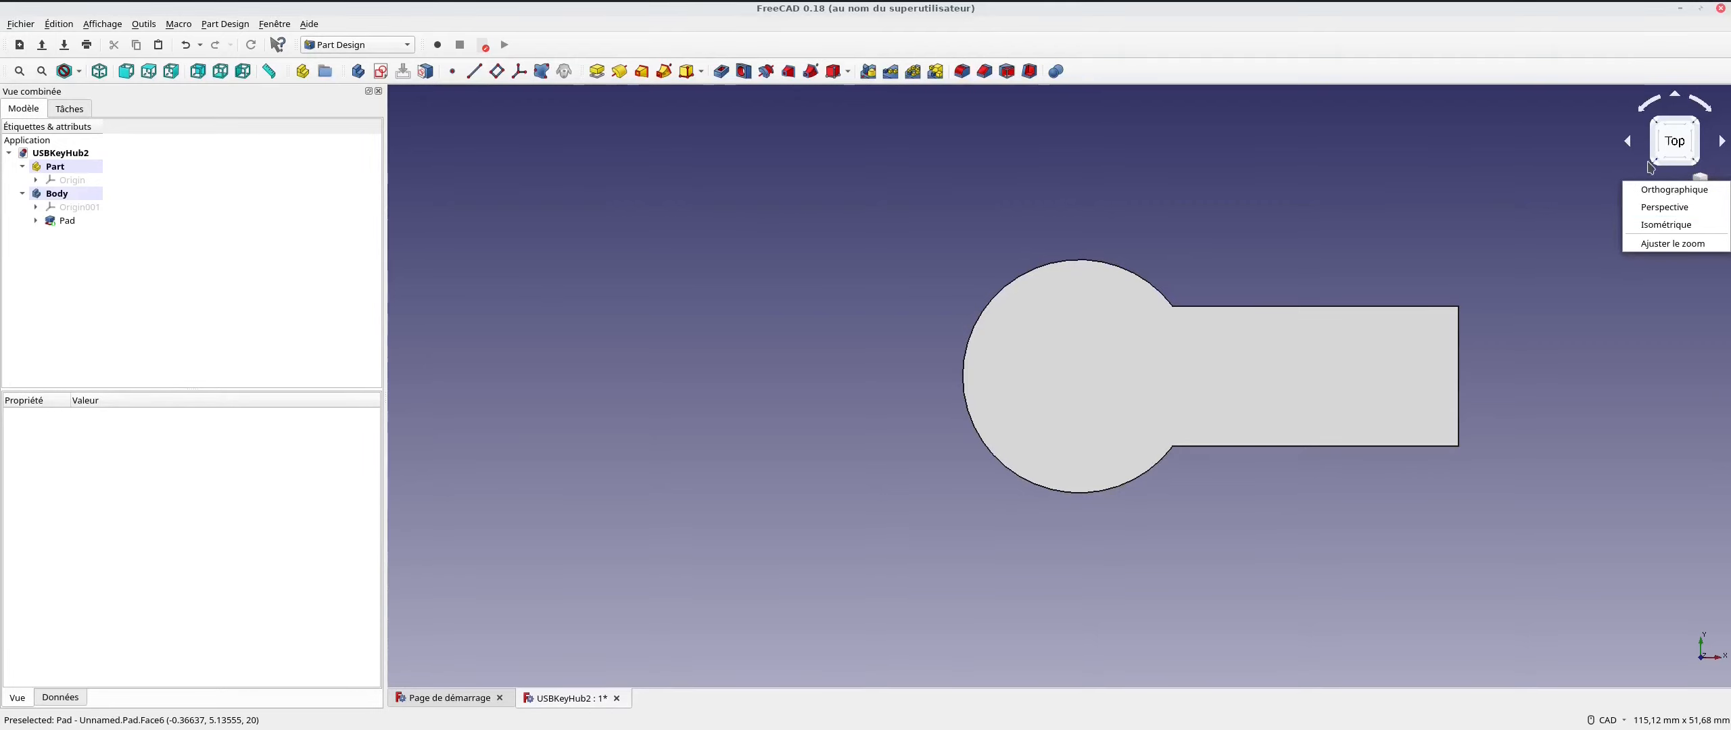
left_click(1619, 142)
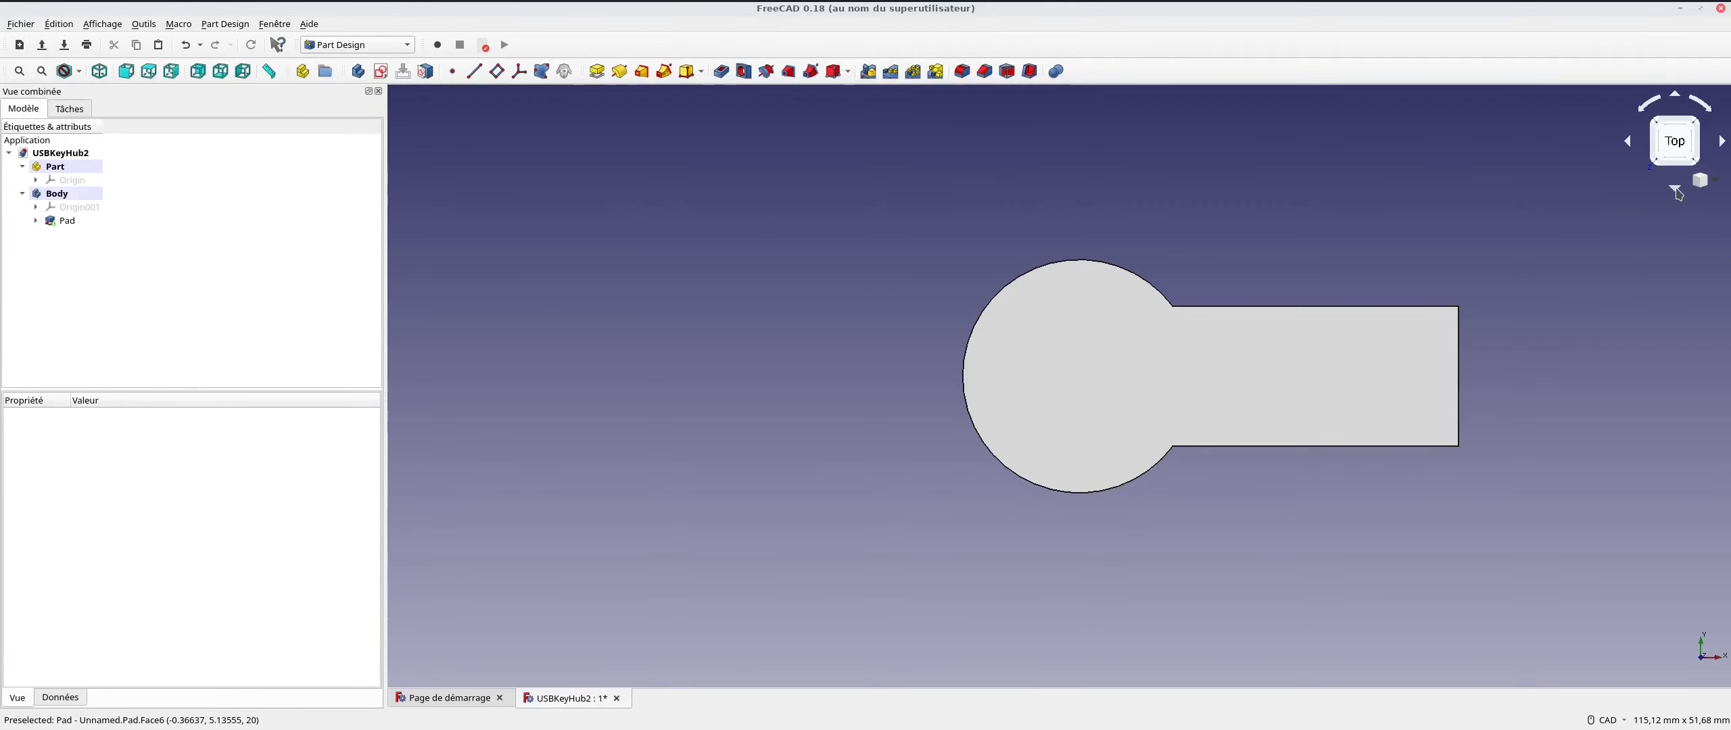
left_click(1676, 190)
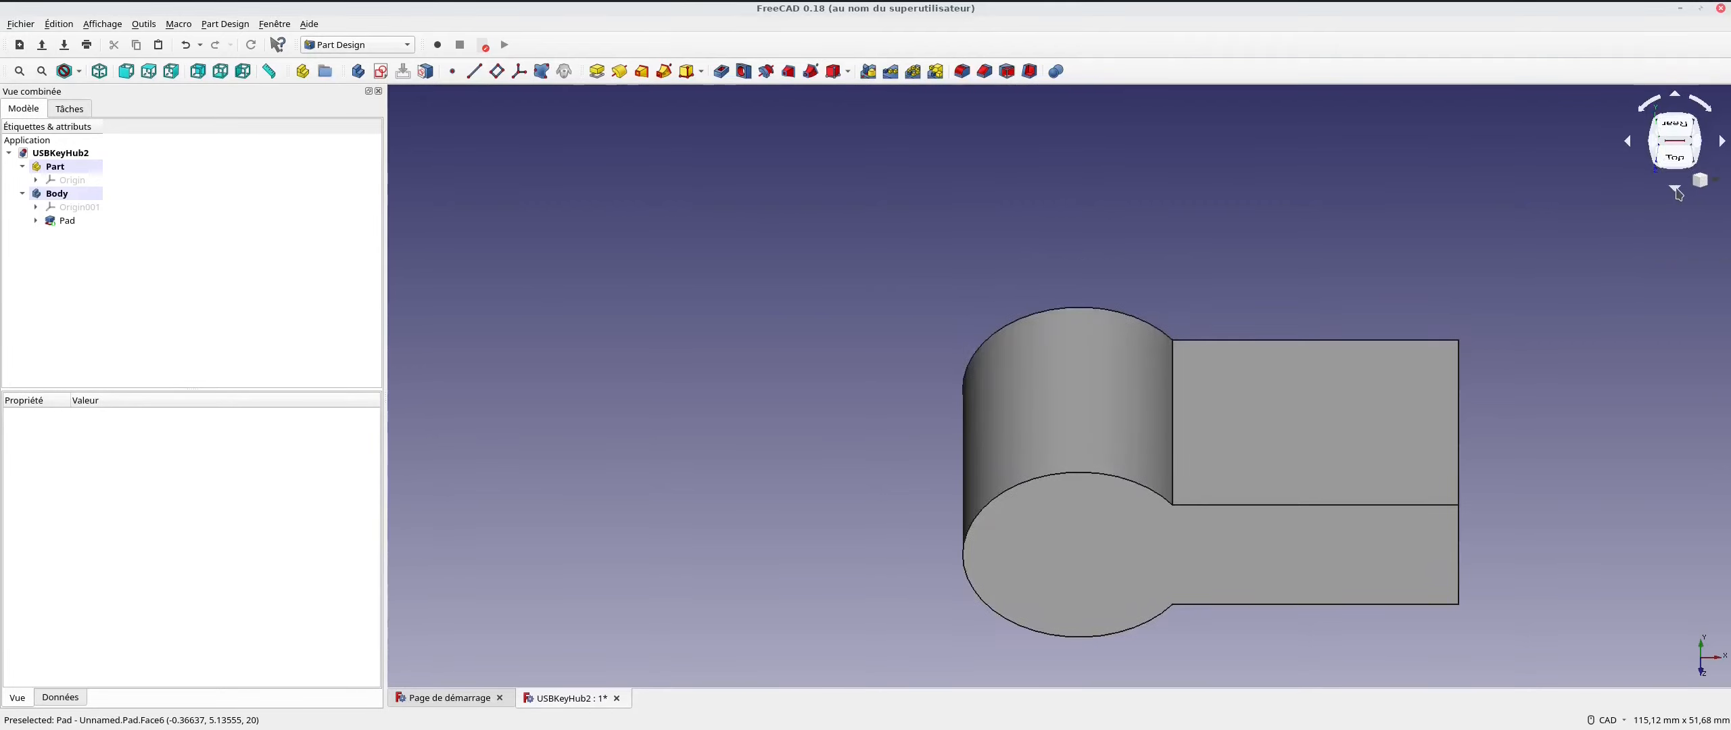
Examine the padded solid from below and around its sides, ending in a tilted view of its top and front
left_click(1676, 97)
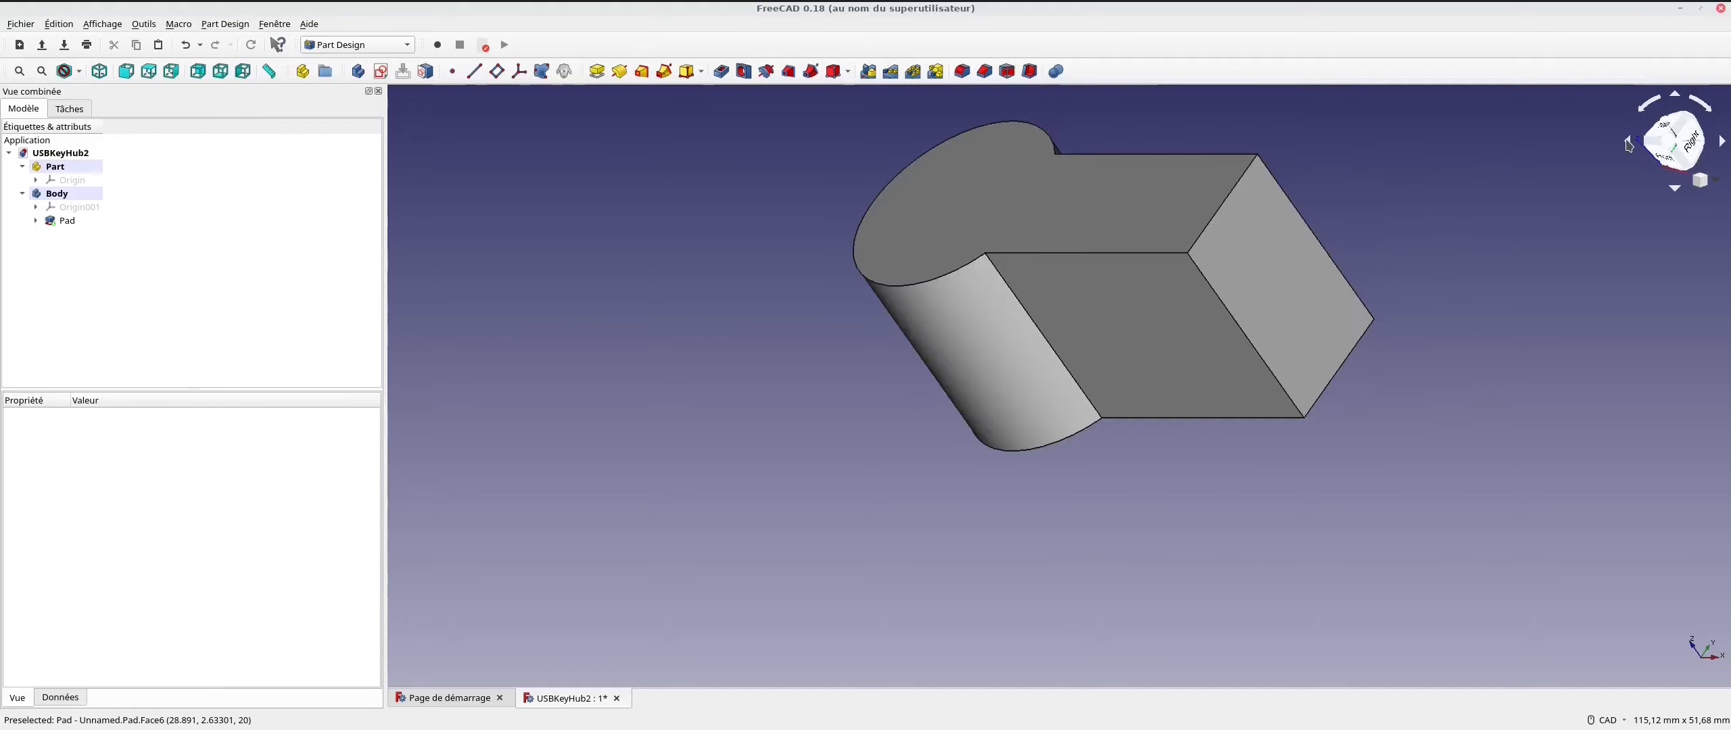
left_click(1628, 142)
left_click(1628, 142)
left_click(1627, 142)
left_click(1627, 141)
left_click(1627, 141)
left_click(1627, 141)
left_click(1627, 141)
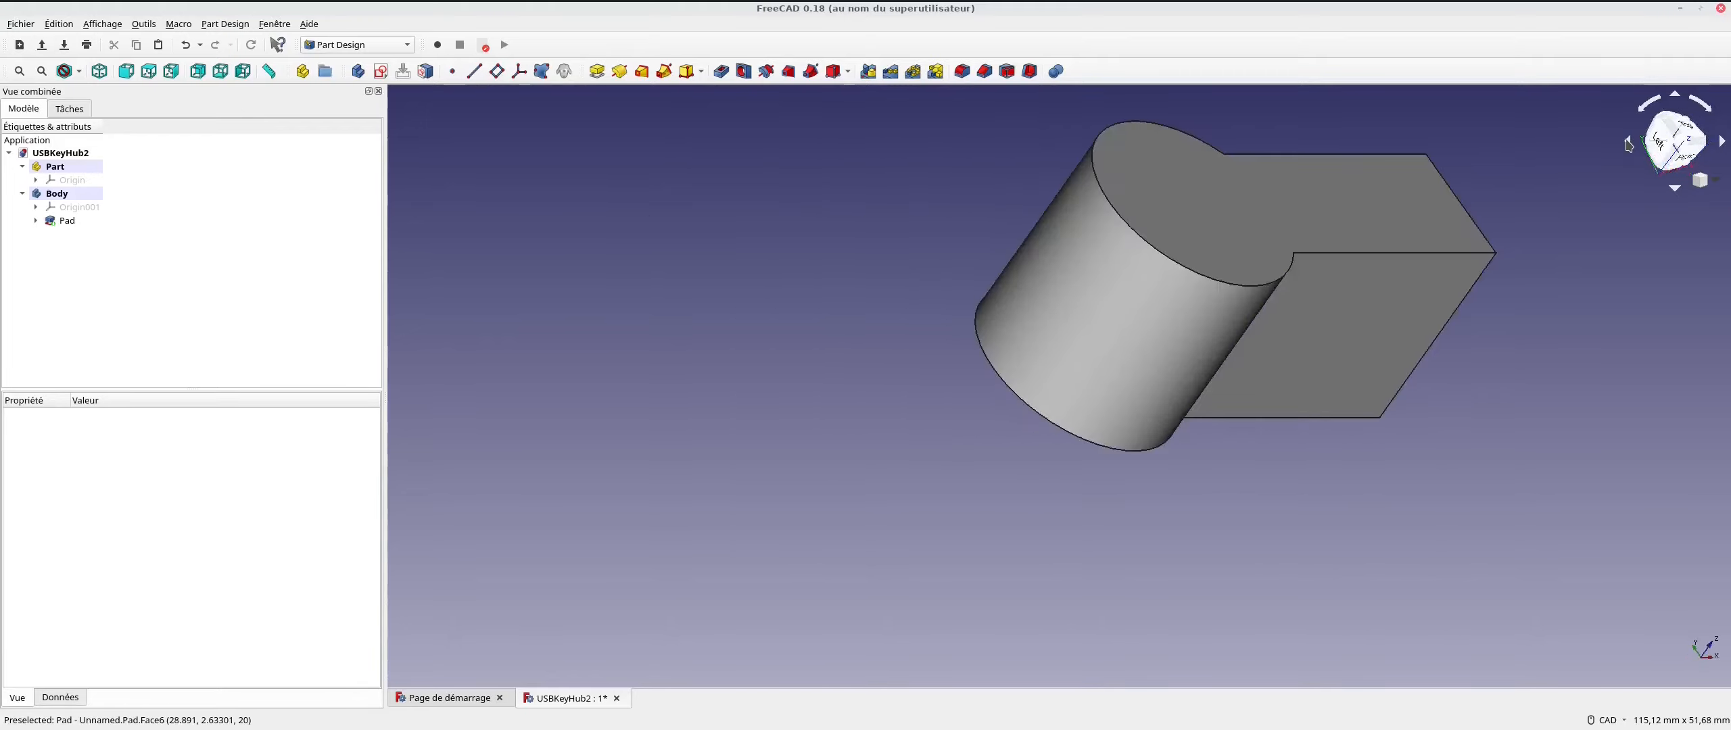
left_click(1627, 141)
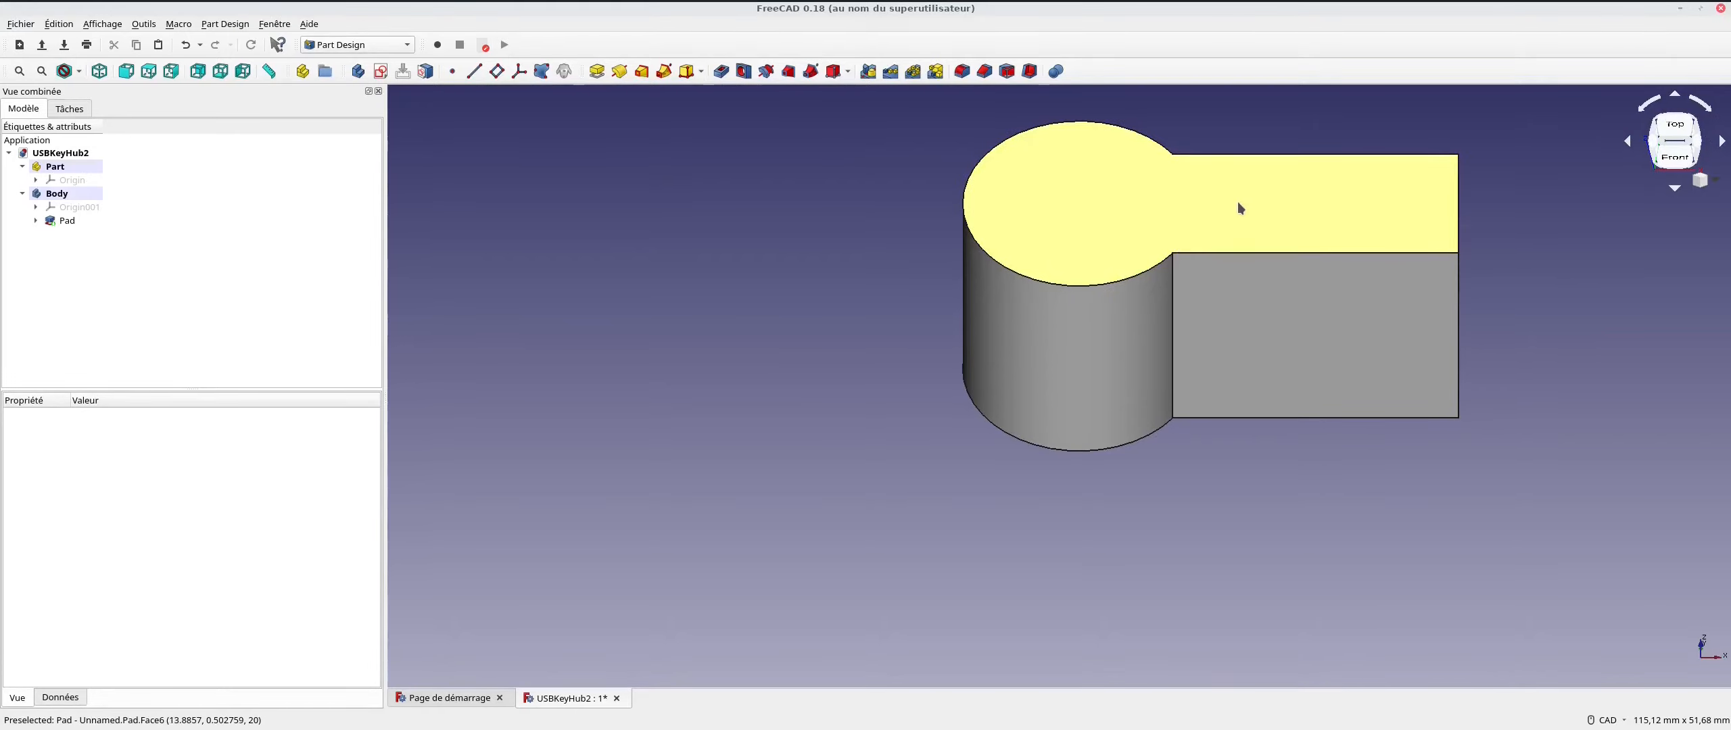
Try to create a polar pattern with nothing selected and again with the whole body selected, and check the pad's parameters
left_click(912, 72)
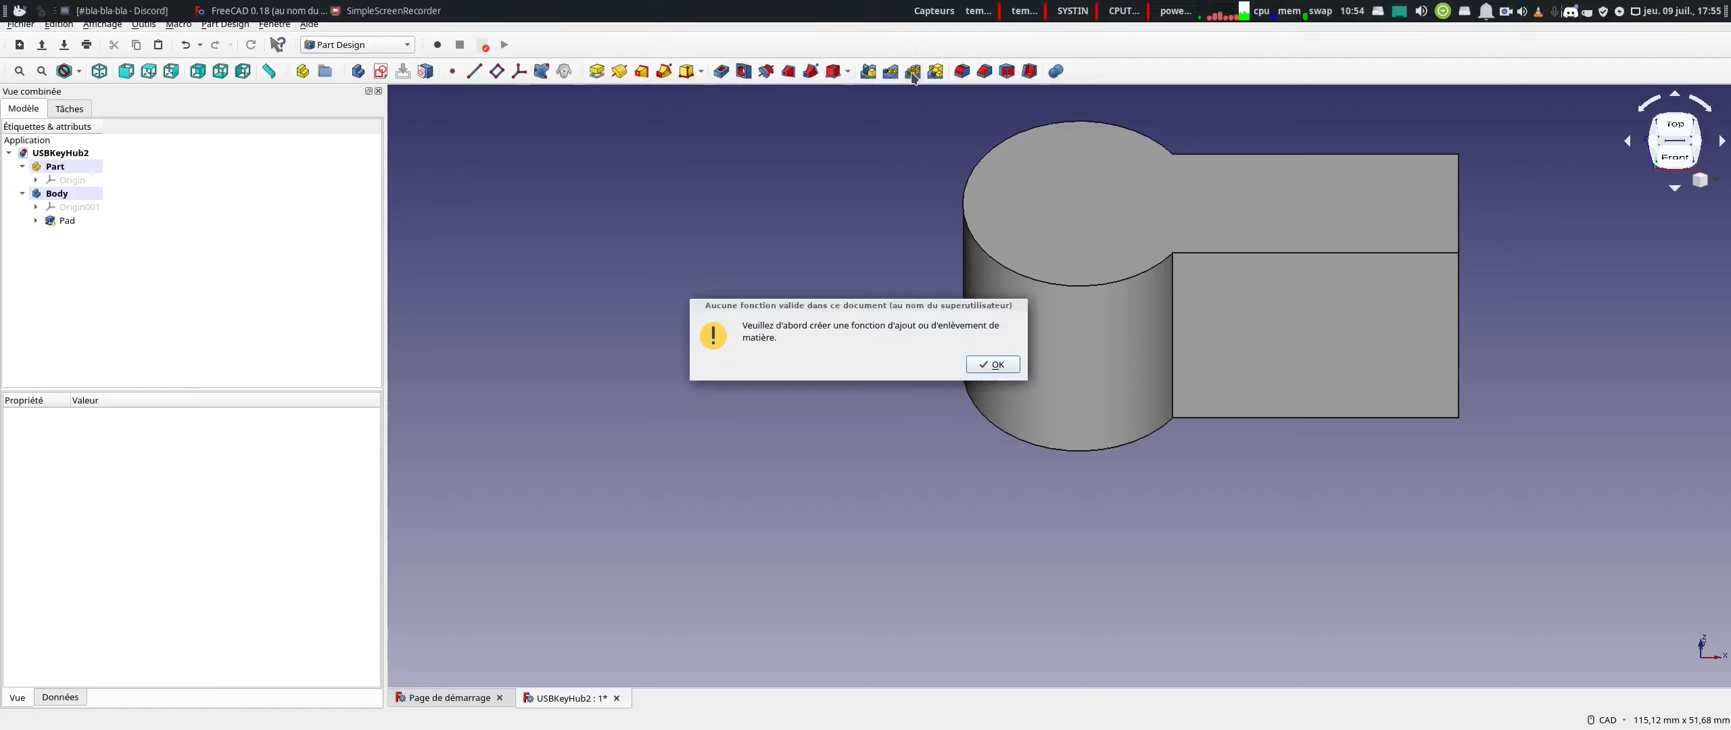
left_click(991, 365)
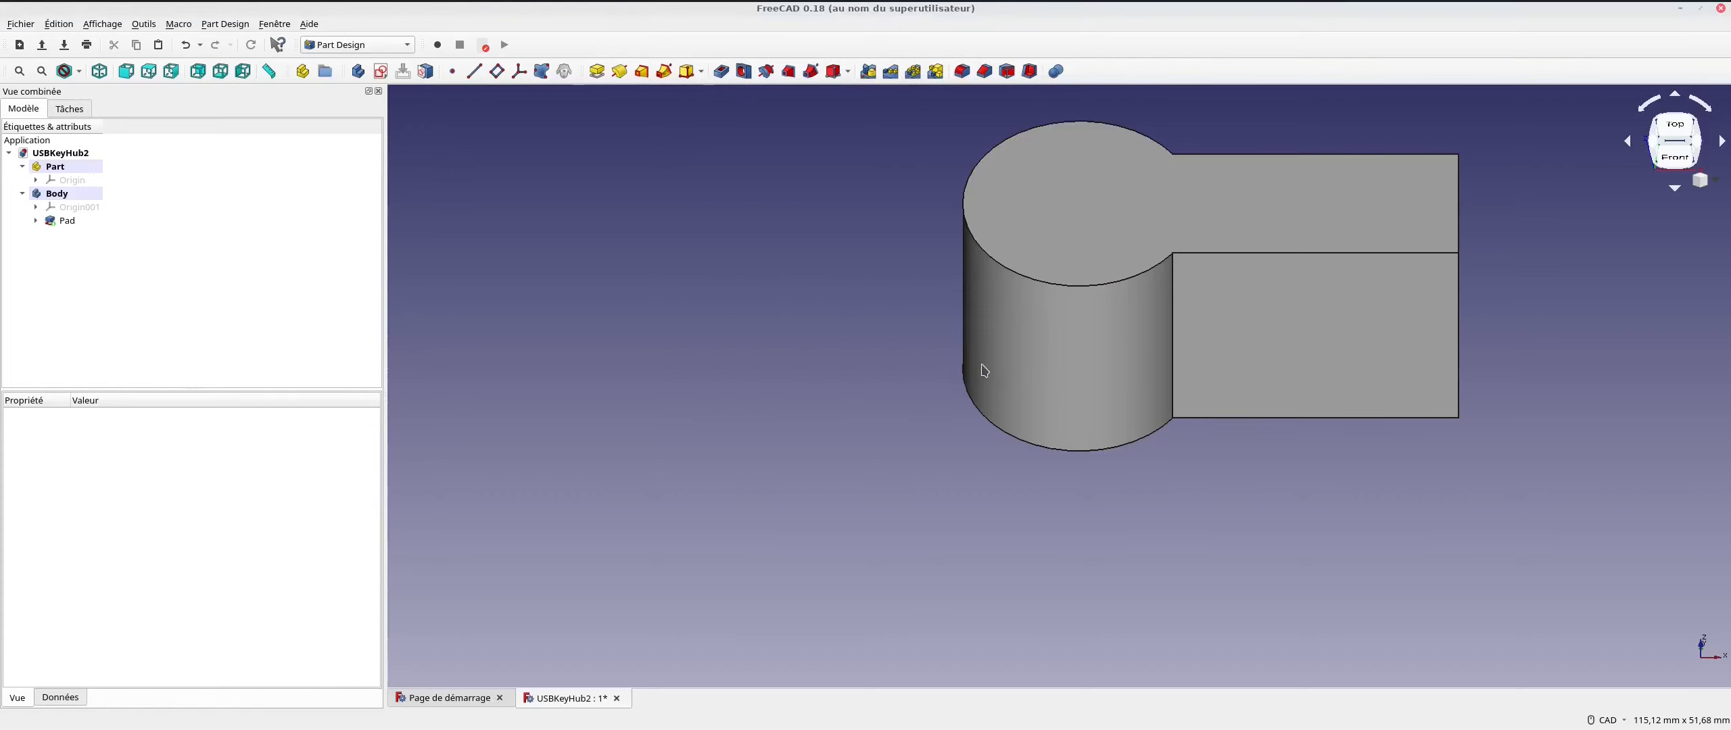
left_click(77, 193)
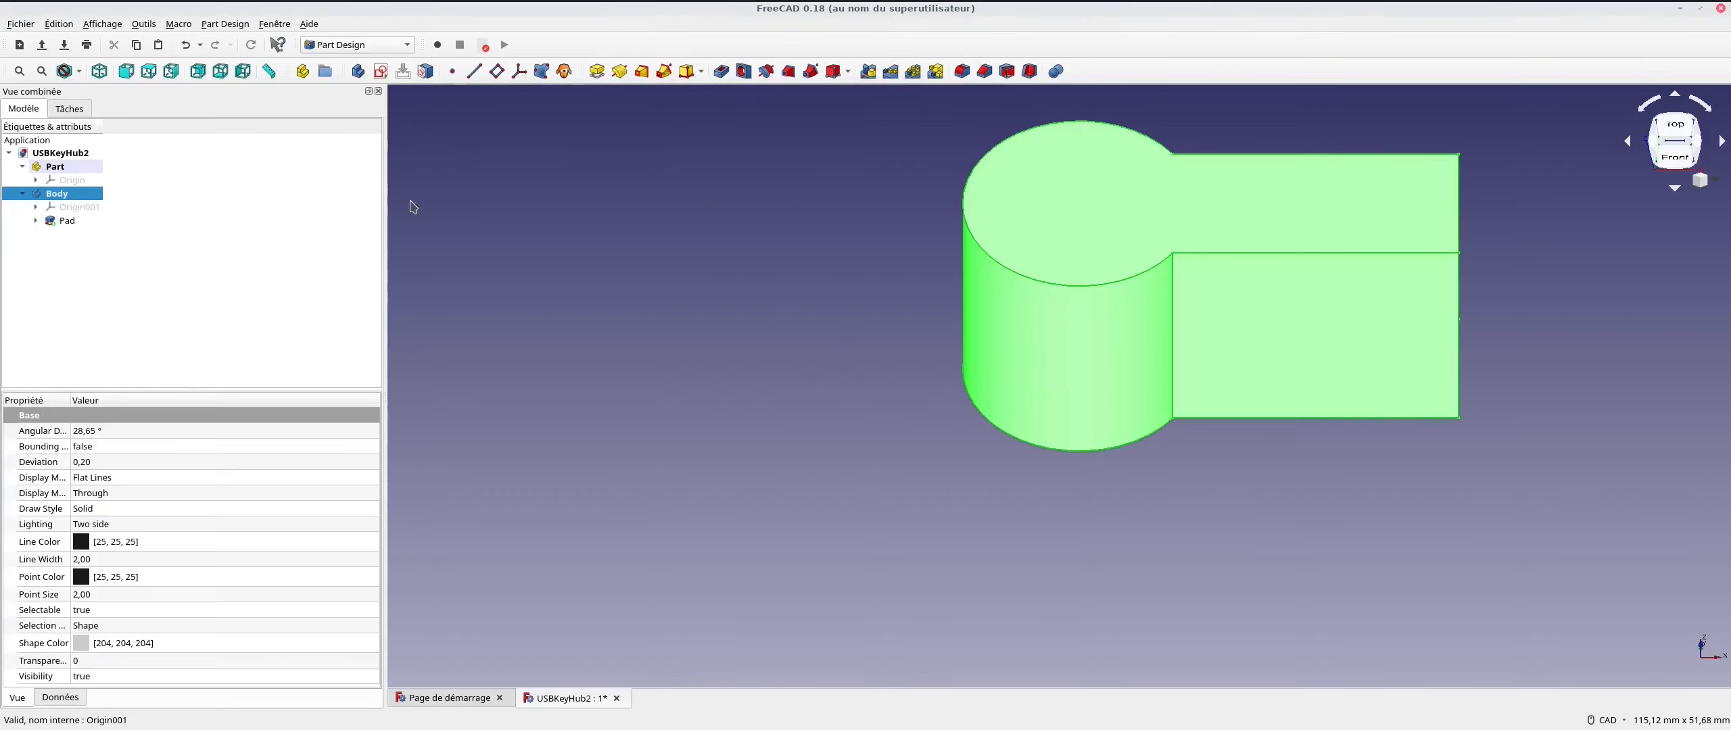
left_click(879, 71)
left_click(963, 372)
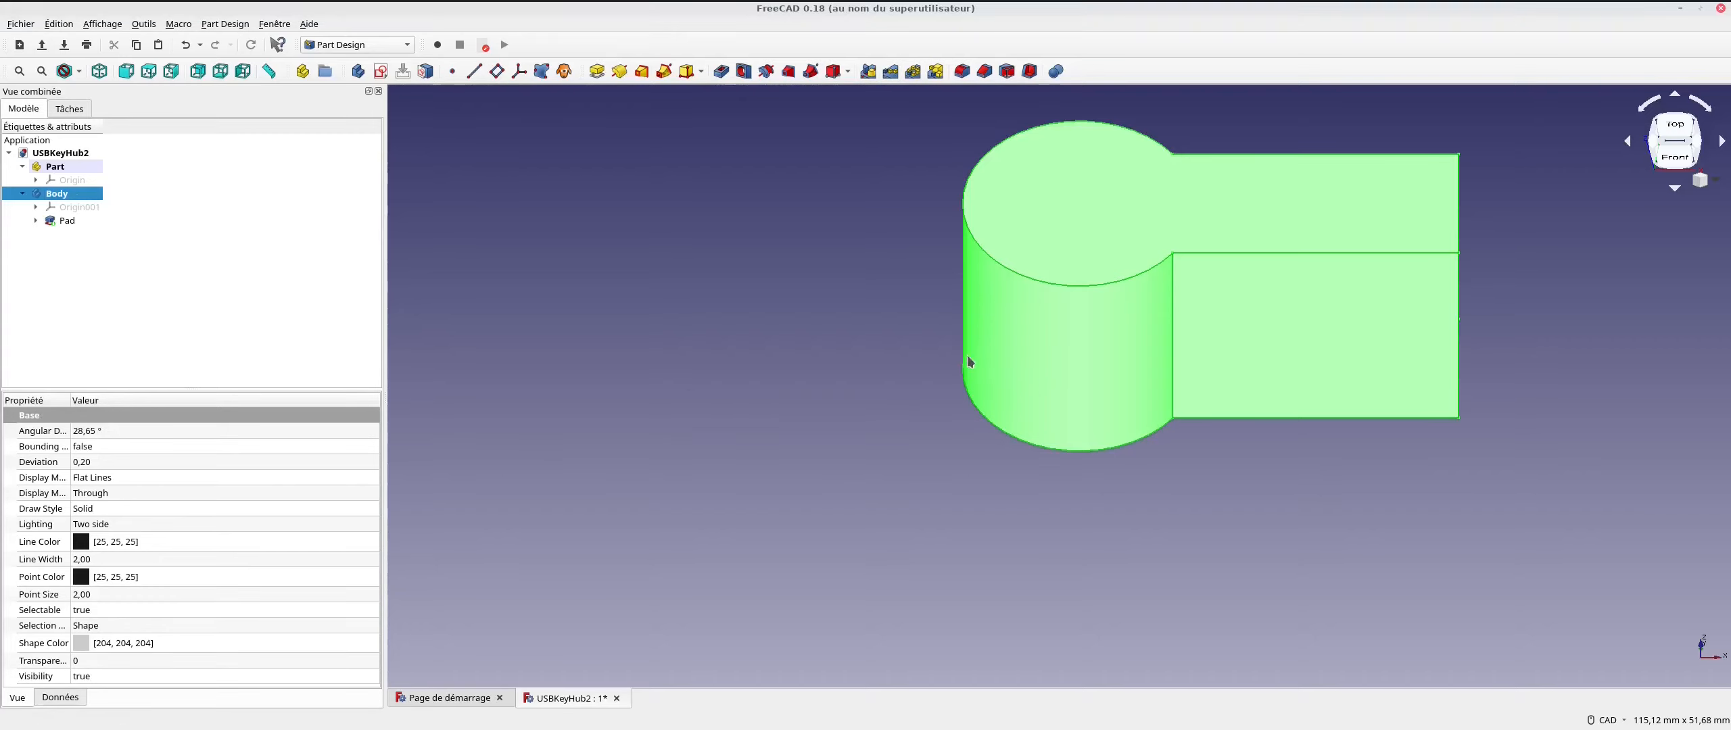
left_click(912, 71)
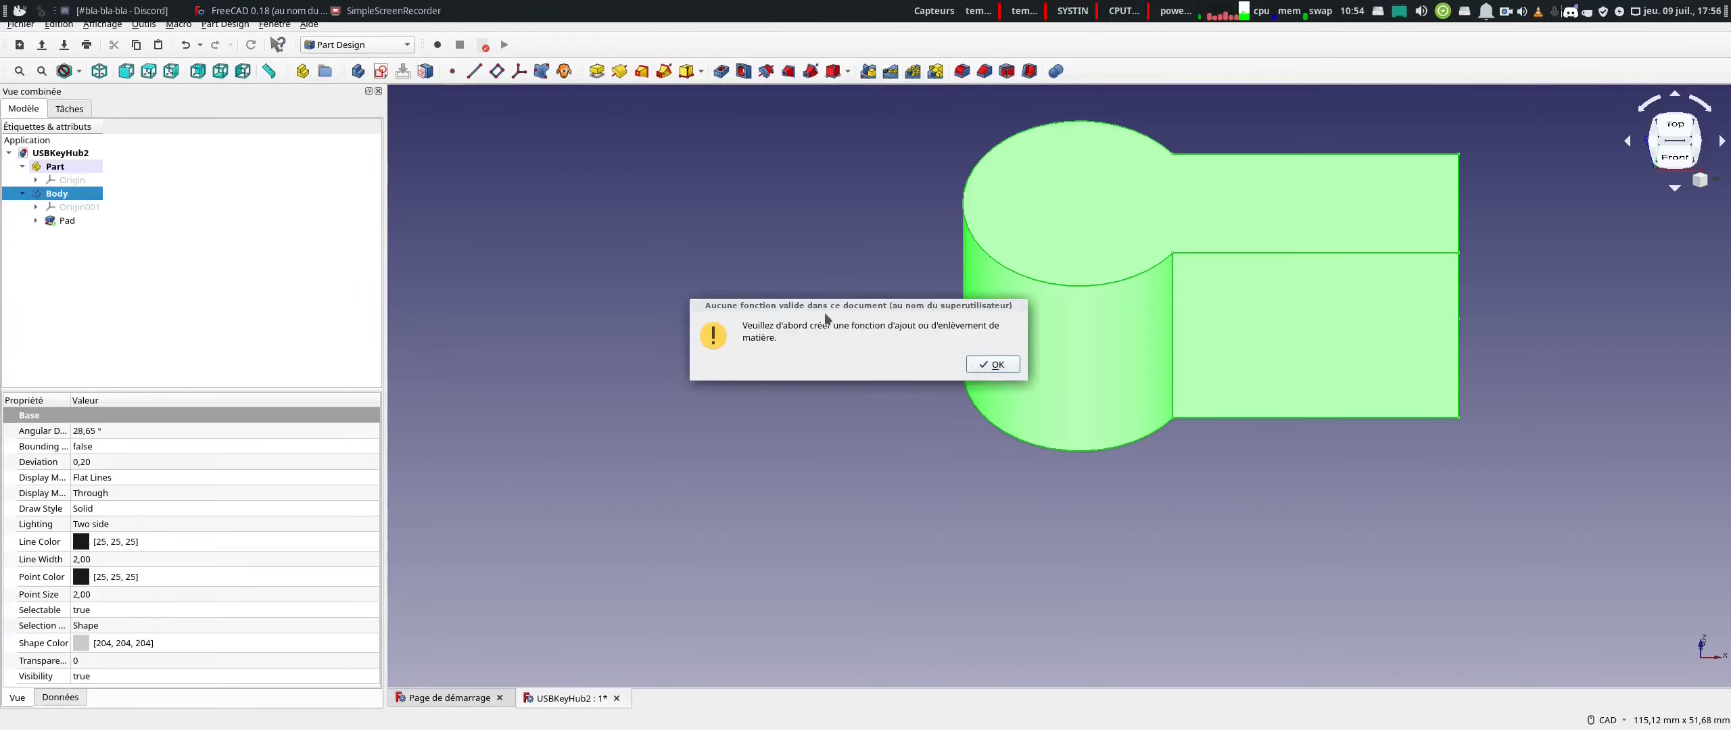
key("Return")
double_click(67, 221)
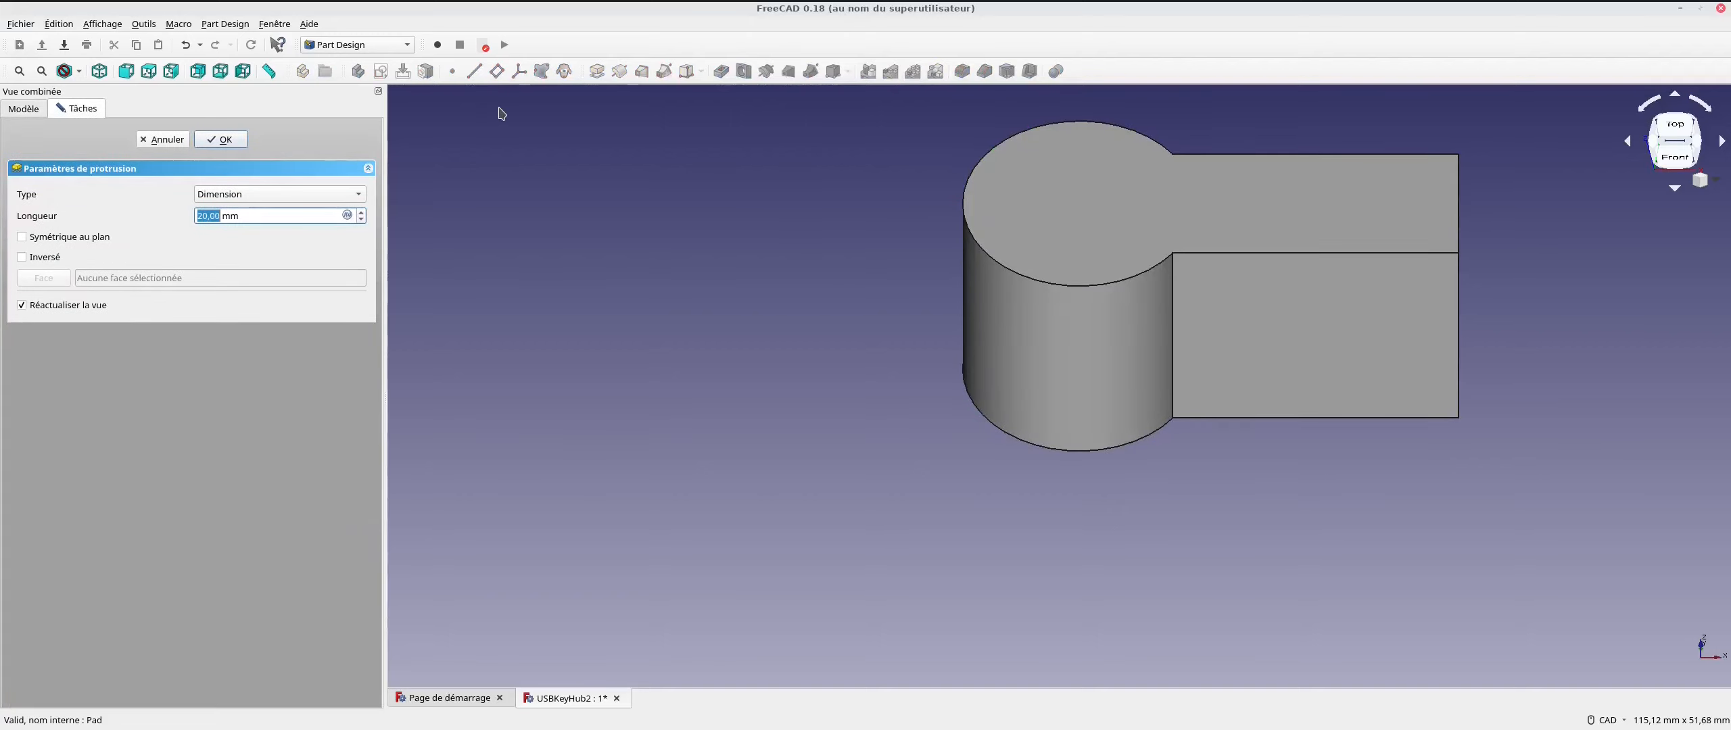
left_click(220, 140)
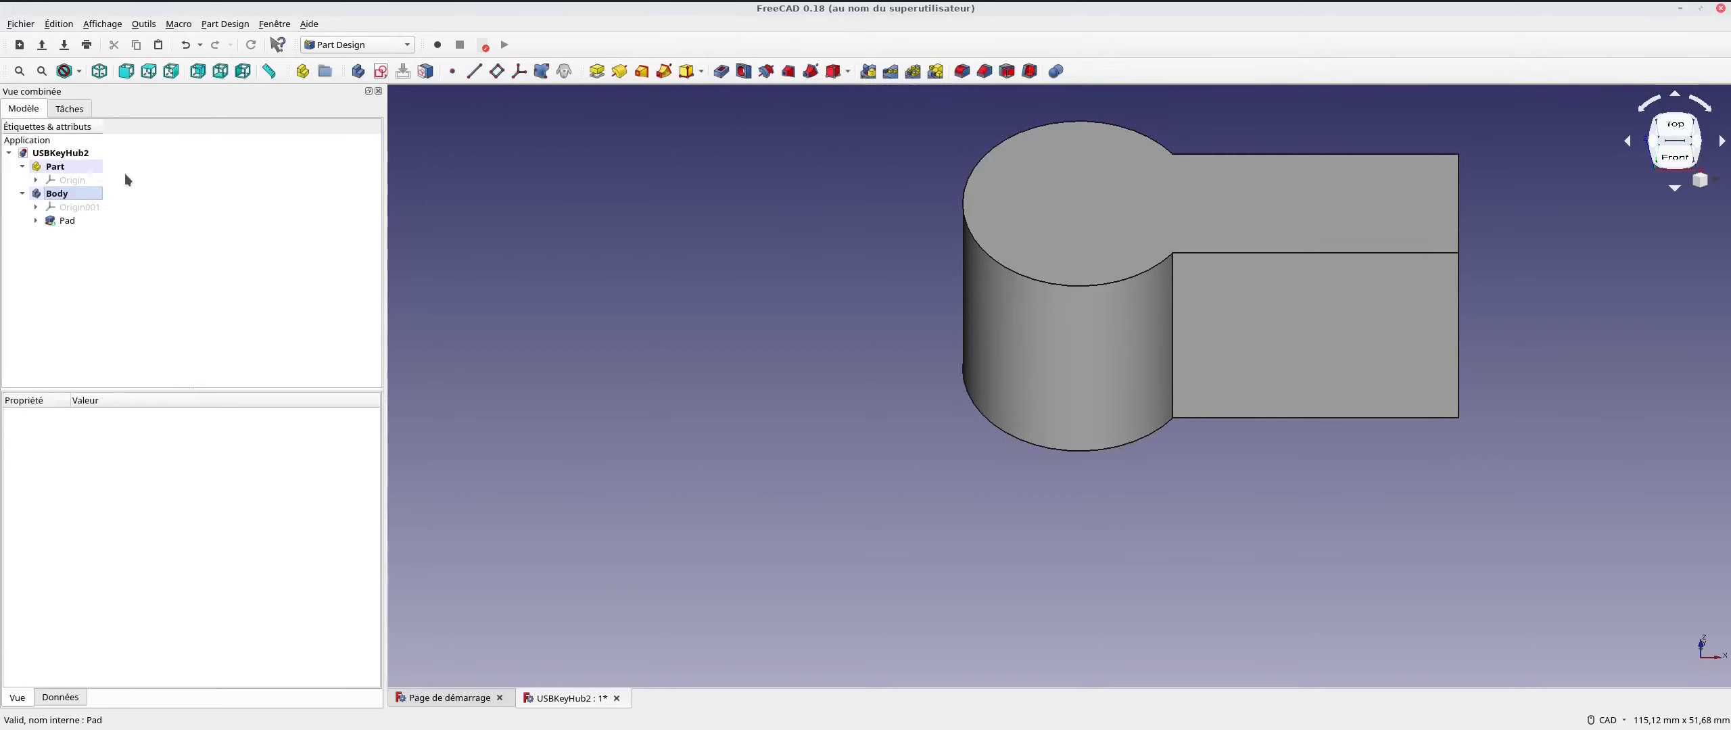
Create a polar pattern of the pad around the sketch's normal axis with 7 occurrences over 360°
left_click(76, 220)
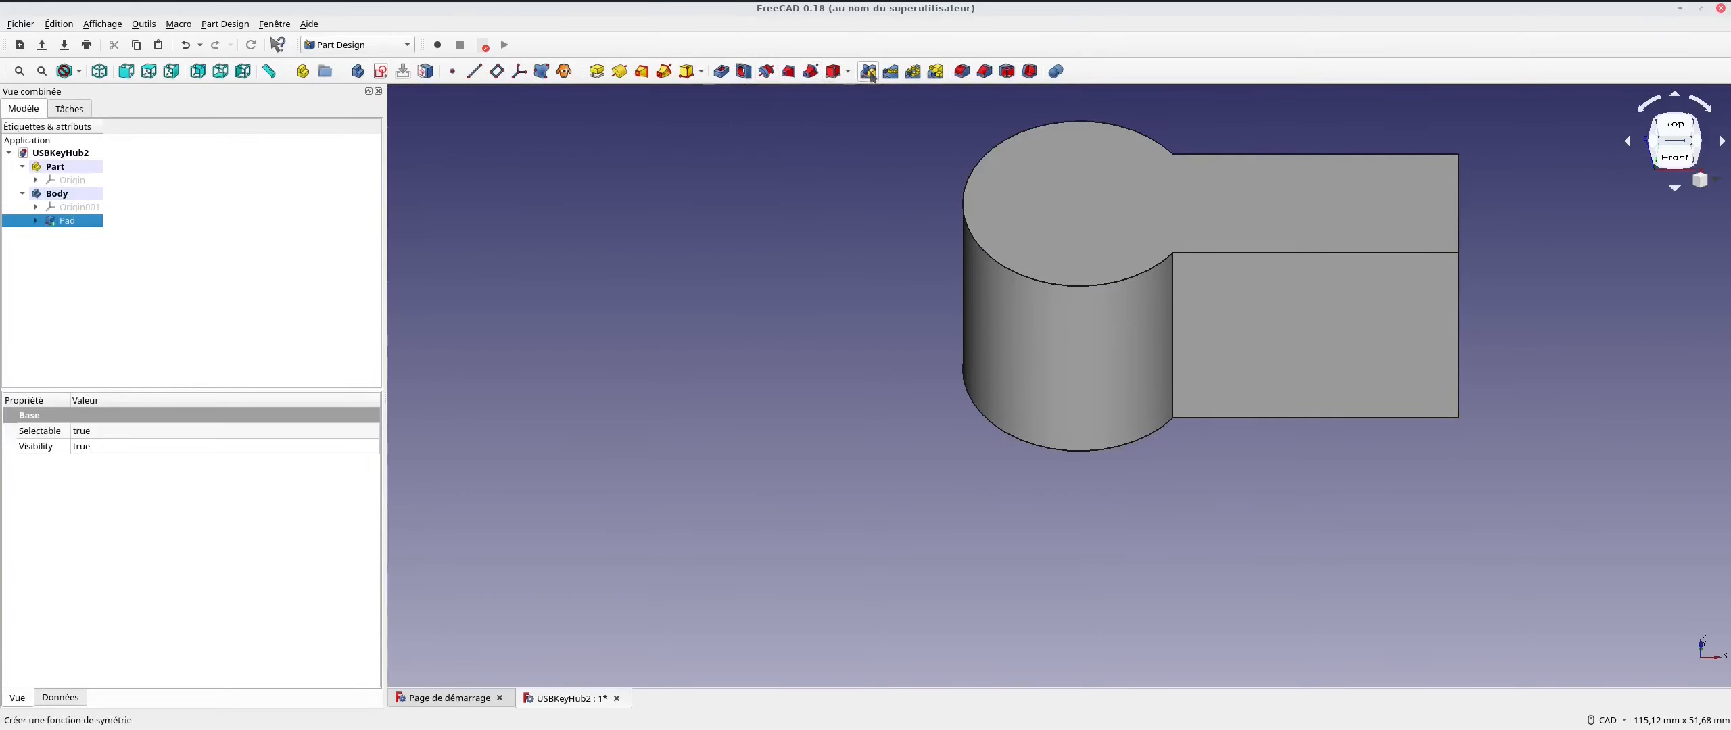
left_click(912, 71)
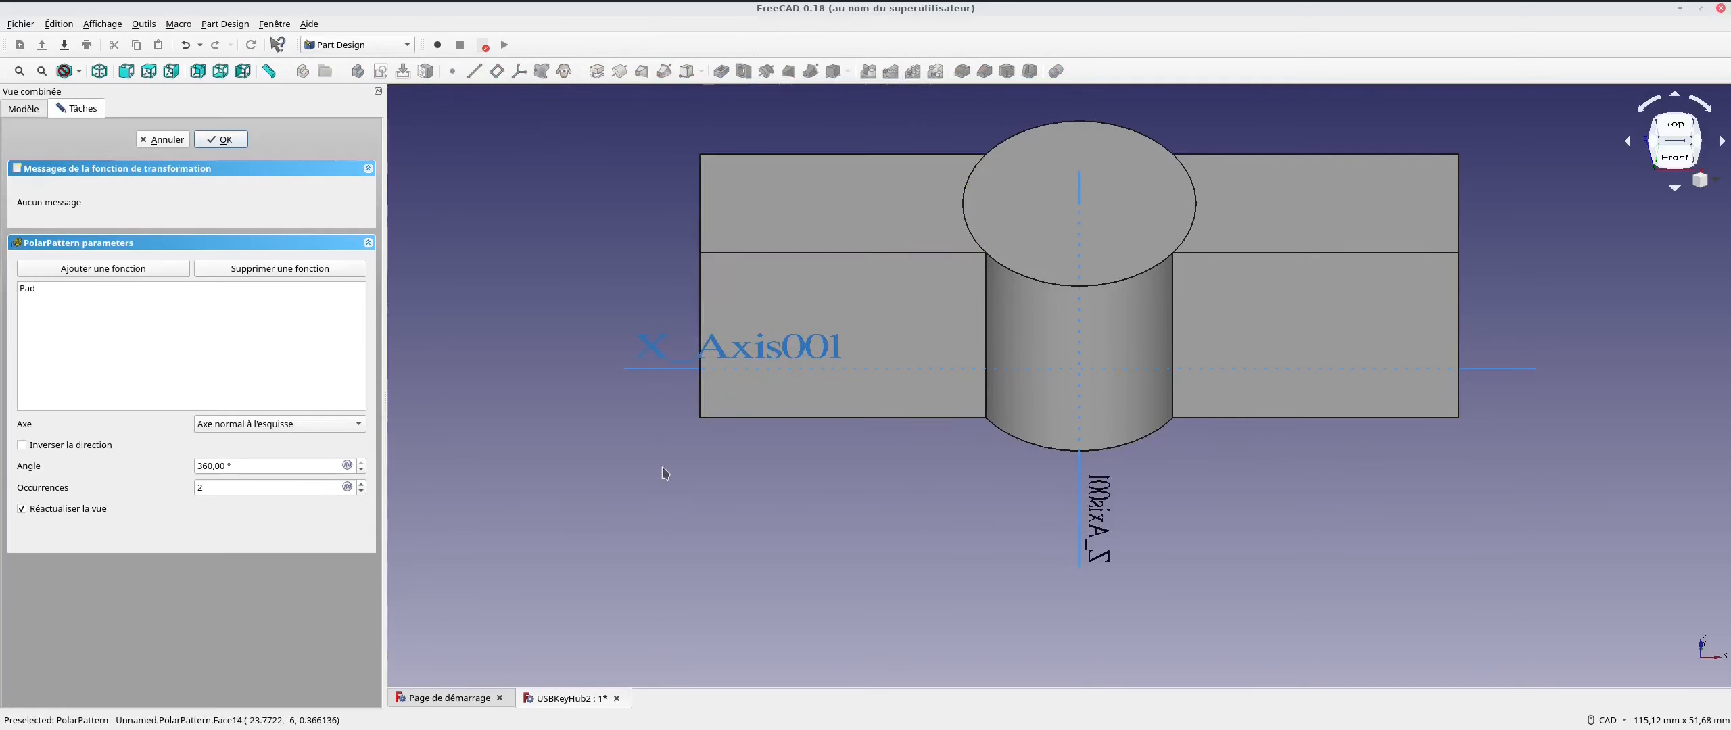
left_click_drag(234, 488, 168, 477)
type("7")
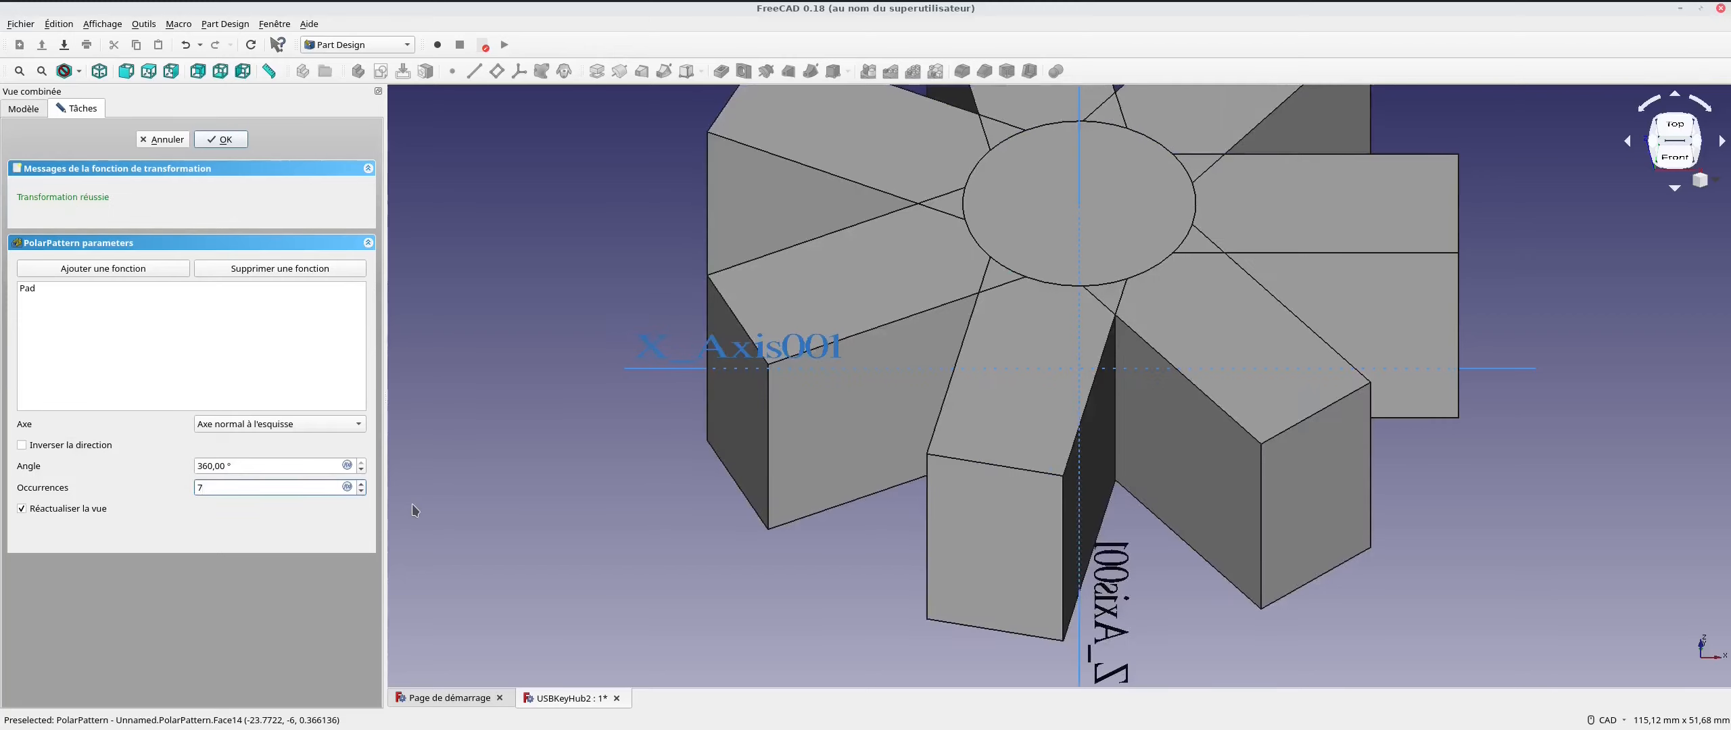
key("Return")
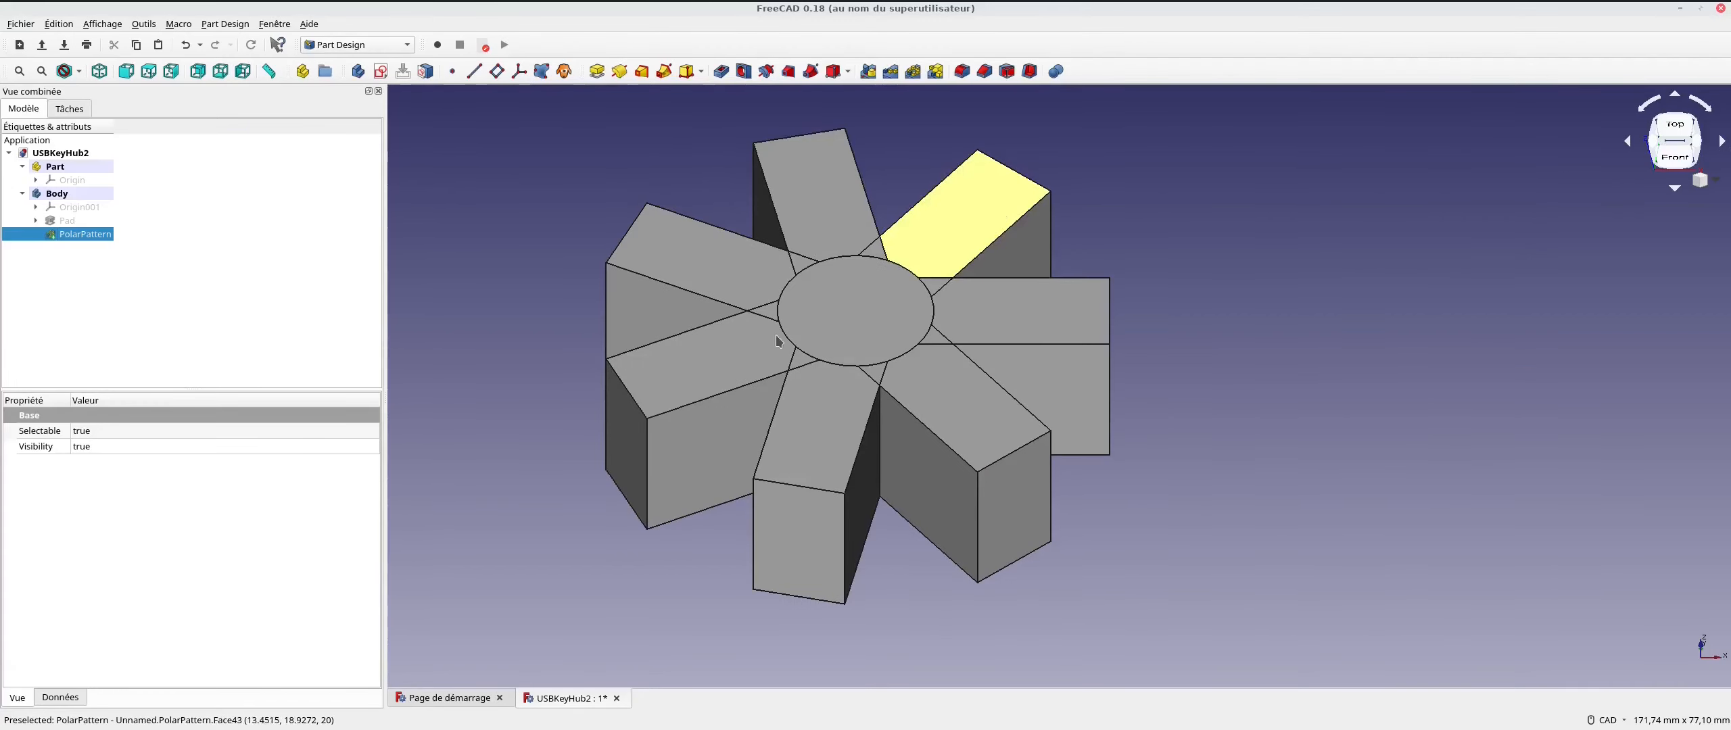